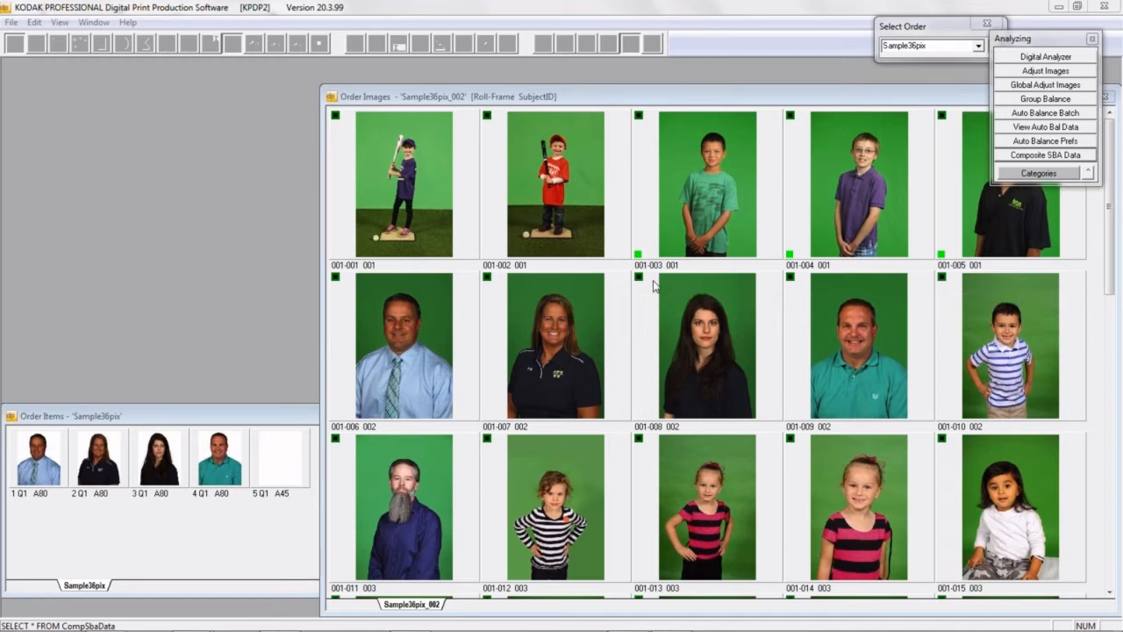
Step: Open the Crop/Head Alignment Setup for image 001-003, the boy in the green T-shirt
click(1048, 41)
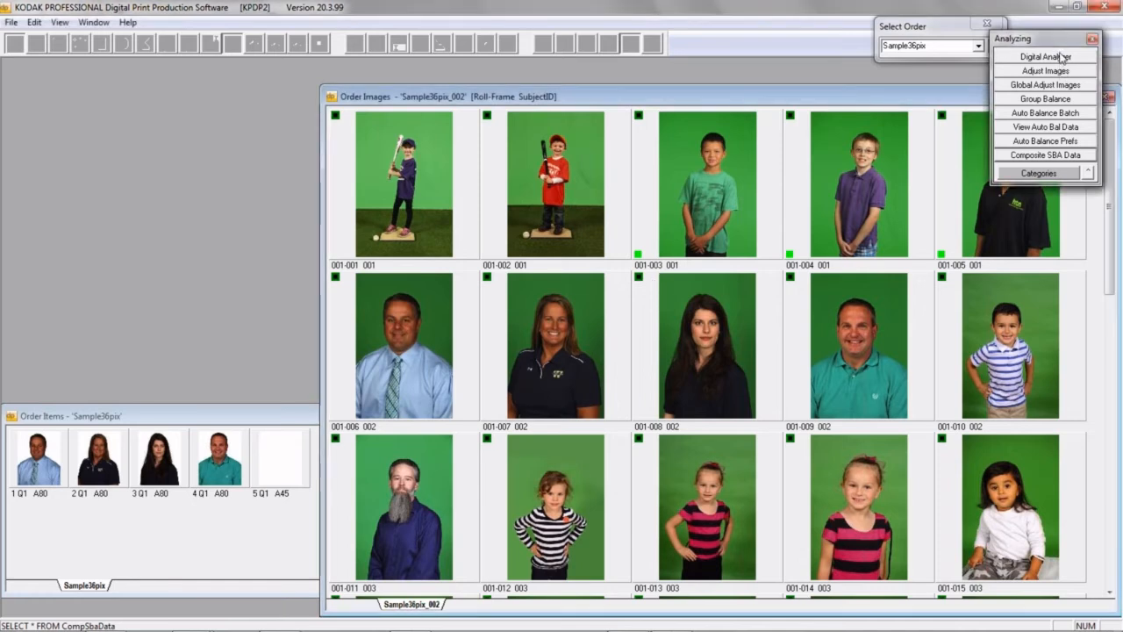
click(1059, 55)
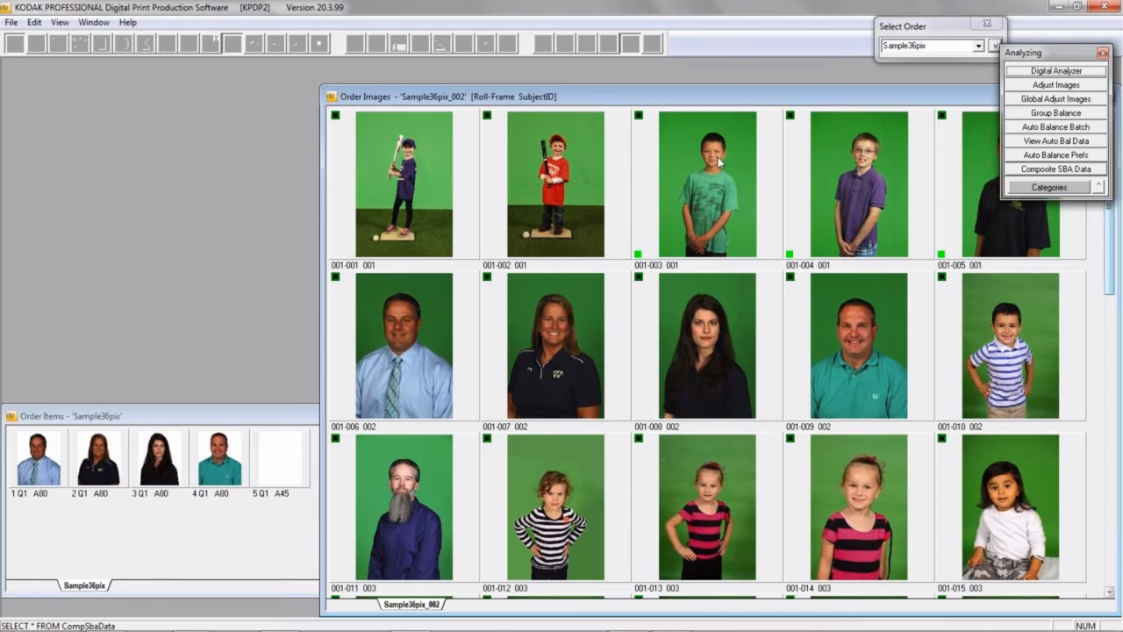
right_click(687, 148)
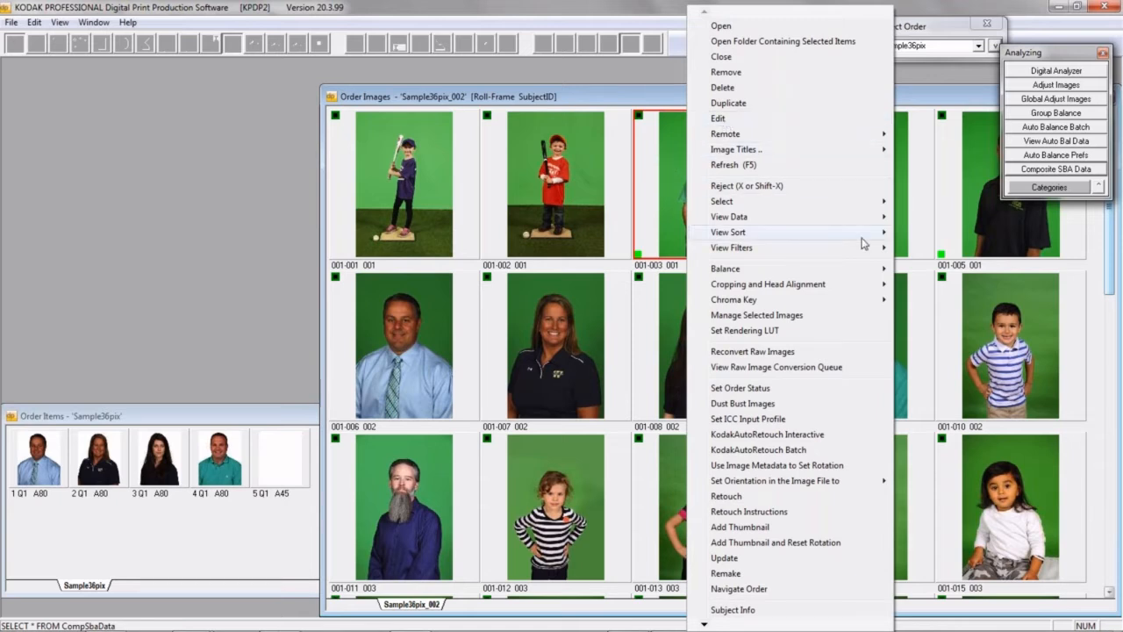
mouse_move(800, 287)
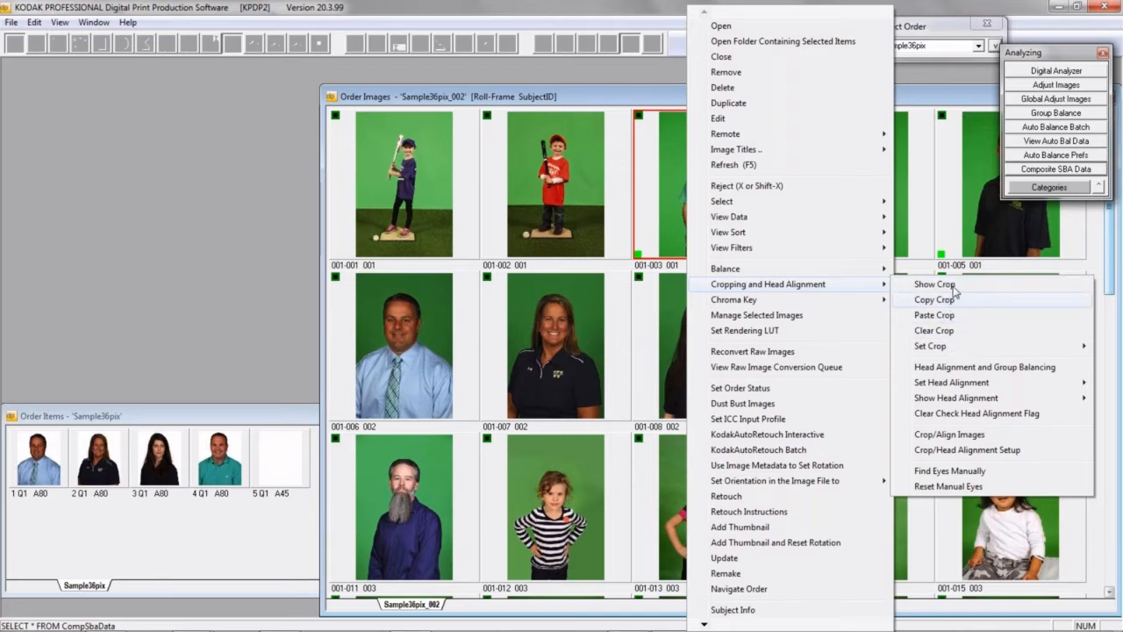
mouse_move(953, 346)
mouse_move(963, 388)
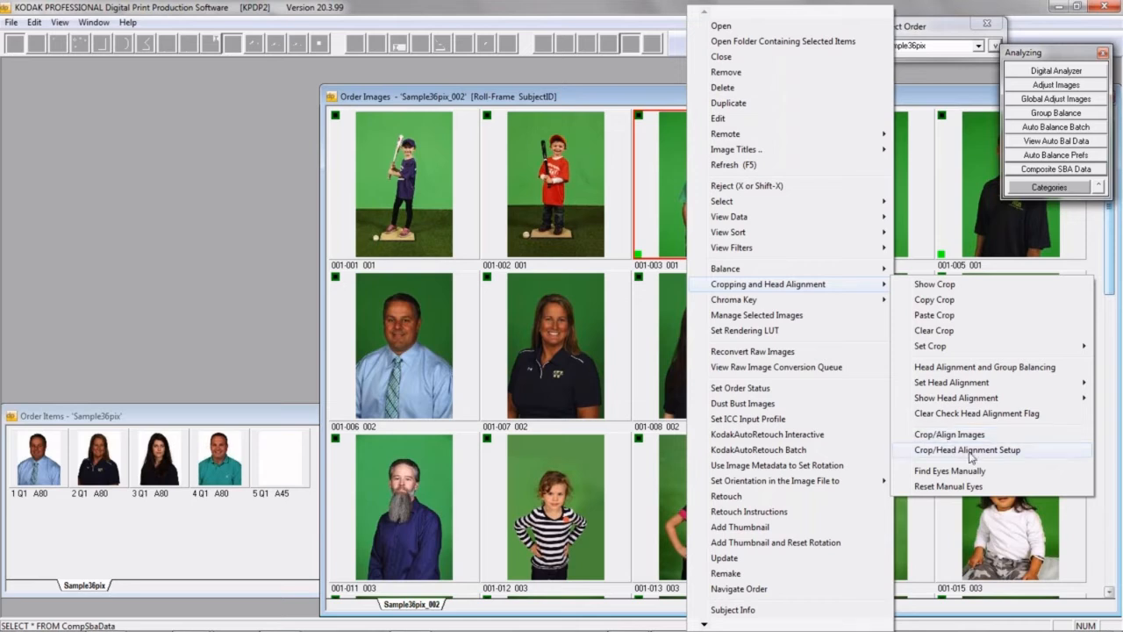
click(970, 451)
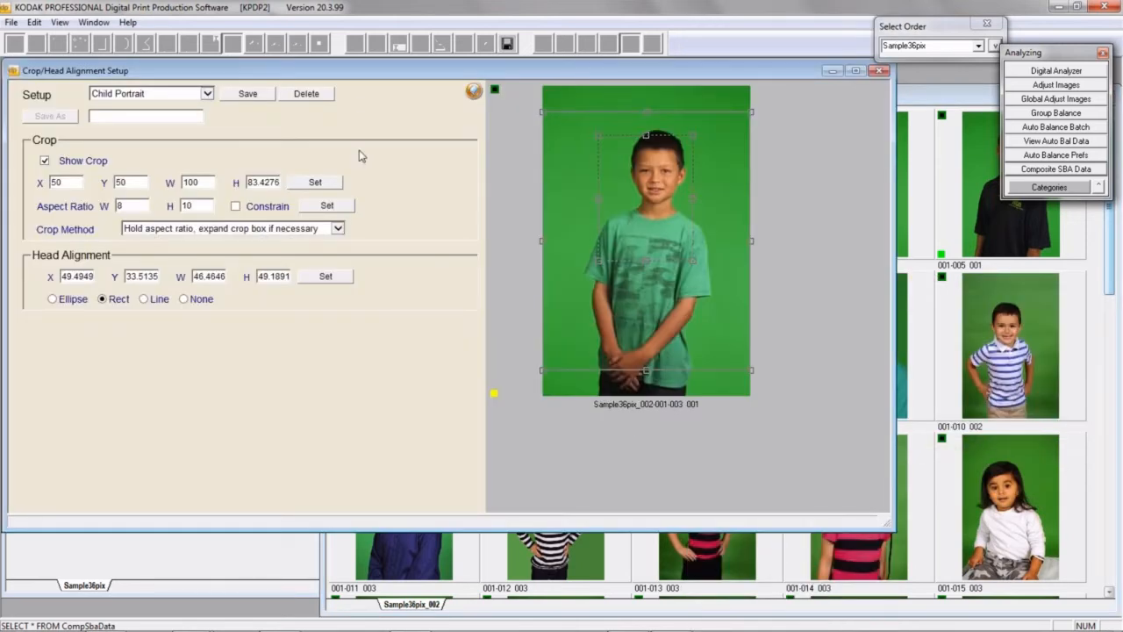
drag(351, 72, 567, 149)
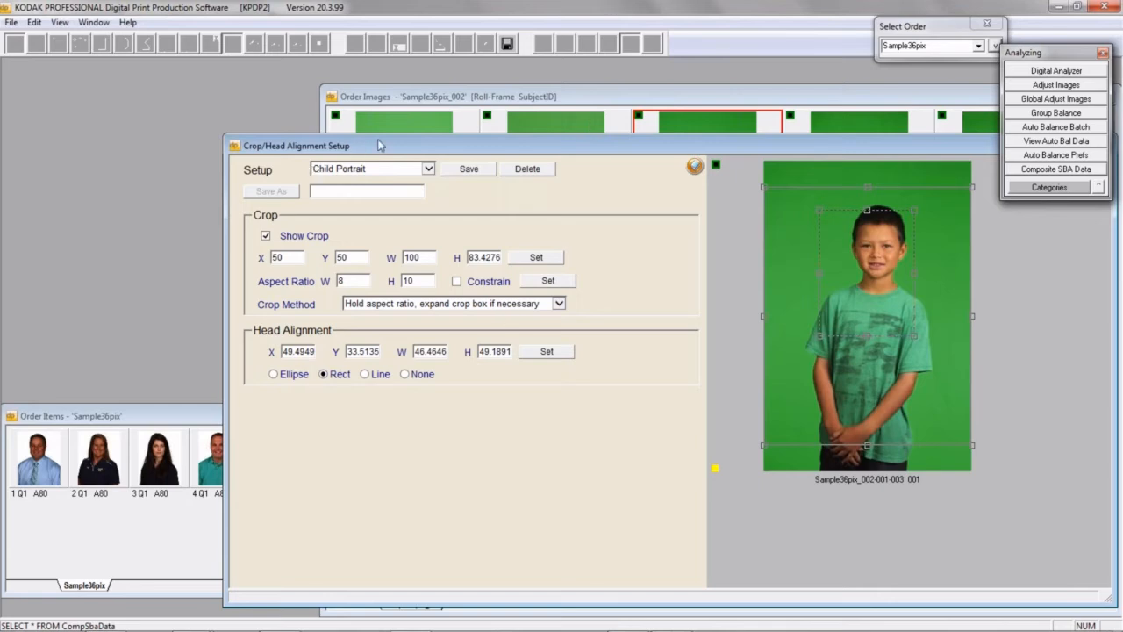
Step: Load the Child Standing setup and move its crop box up to about X 49.83, Y 51.58
click(429, 169)
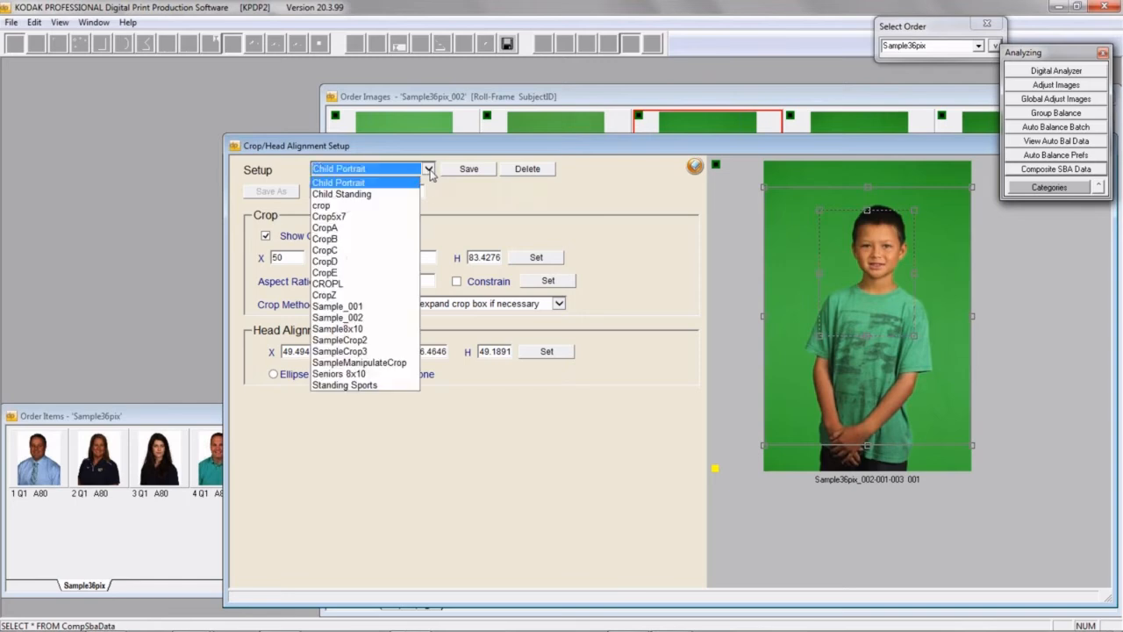
click(341, 194)
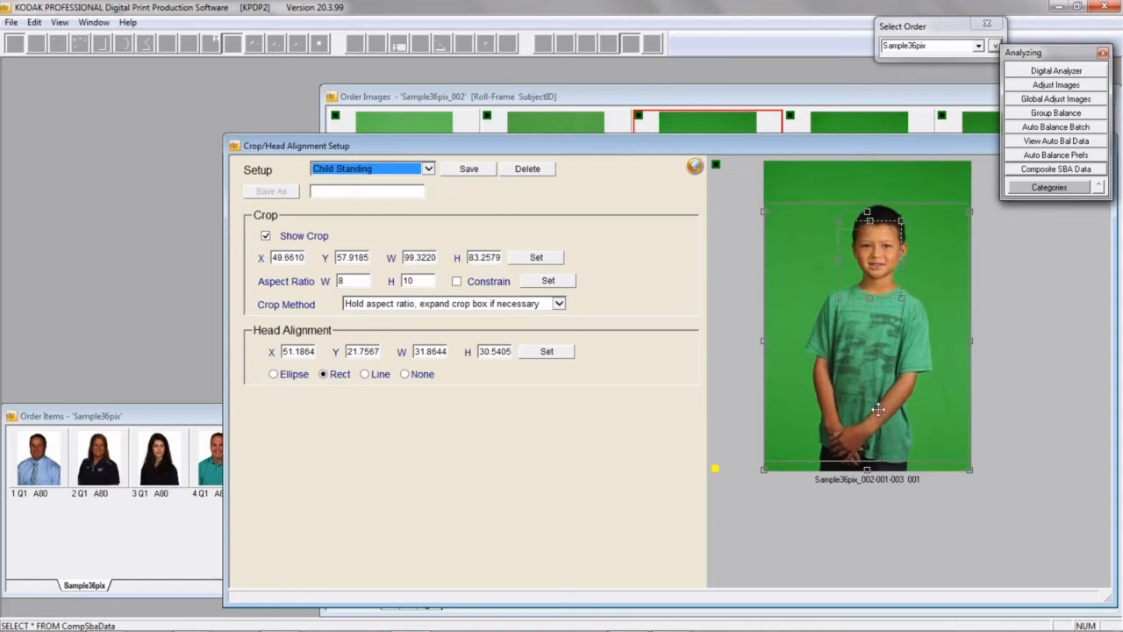
drag(884, 401, 882, 386)
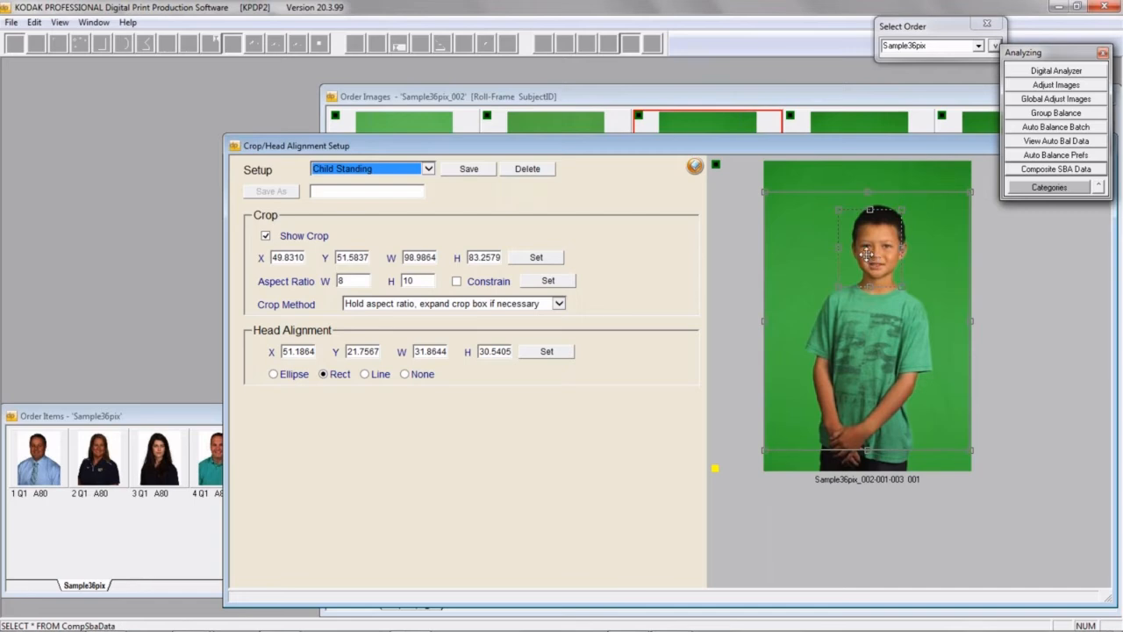
Step: Reposition the head alignment rectangle over the boy's head, at about X 54.07, Y 20.68
drag(864, 256, 877, 245)
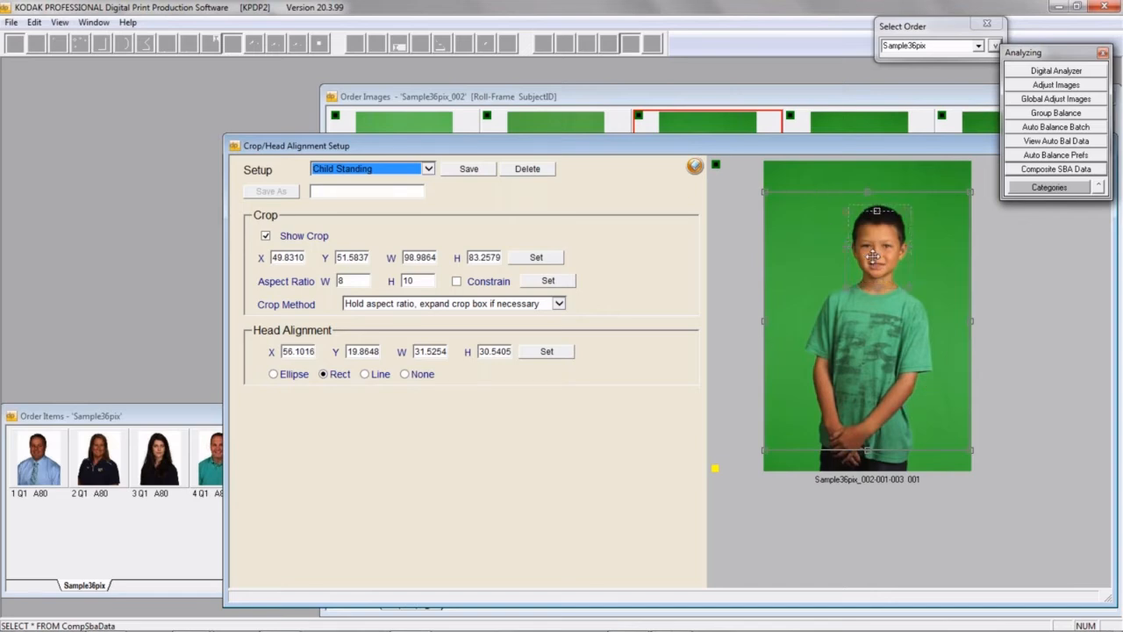
mouse_move(874, 256)
mouse_down()
mouse_move(851, 274)
mouse_move(864, 273)
mouse_up()
drag(868, 264, 880, 242)
Step: Close the Crop/Head Alignment Setup without saving the changes to Child Standing
drag(947, 144, 721, 104)
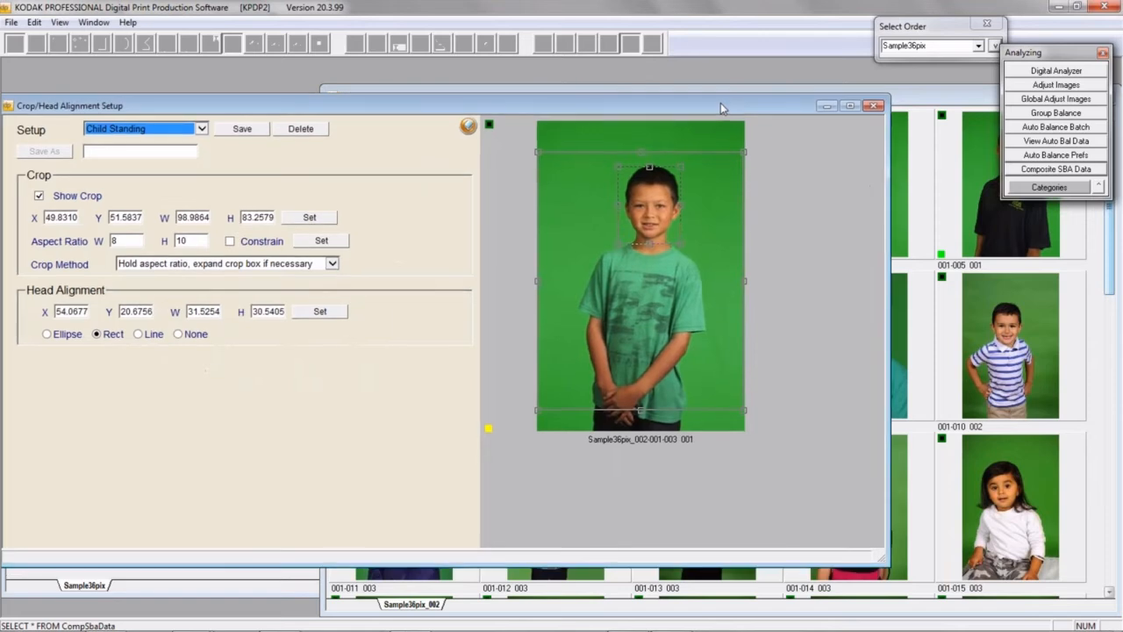
click(873, 106)
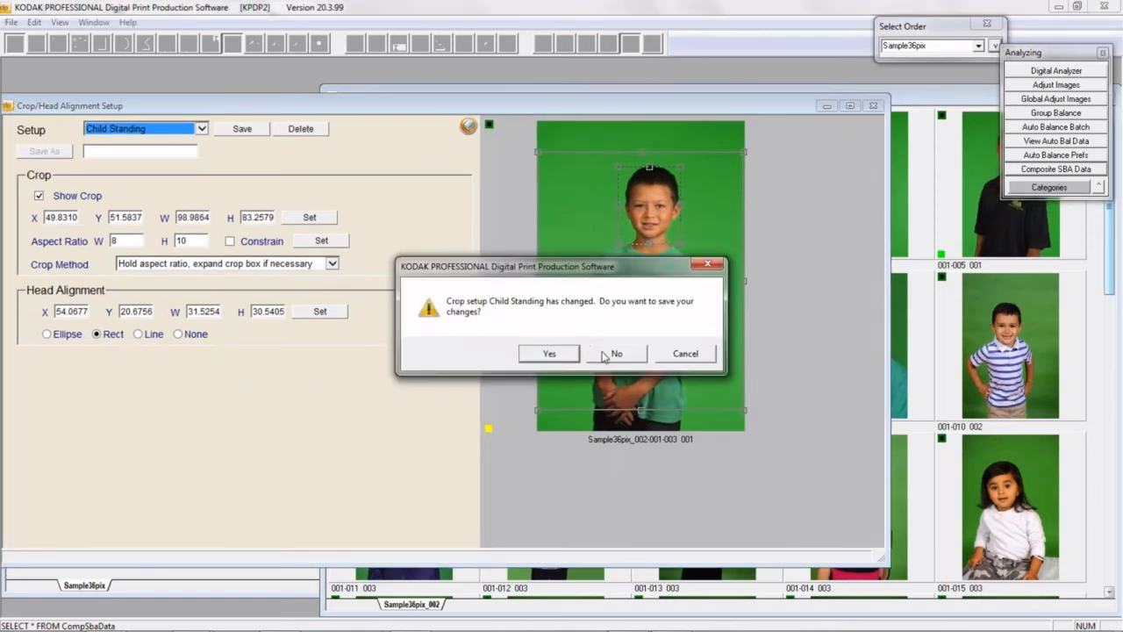
click(614, 354)
Step: Open the Crop/Head Alignment Setup for image 001-010, the boy in the striped polo shirt
click(1005, 308)
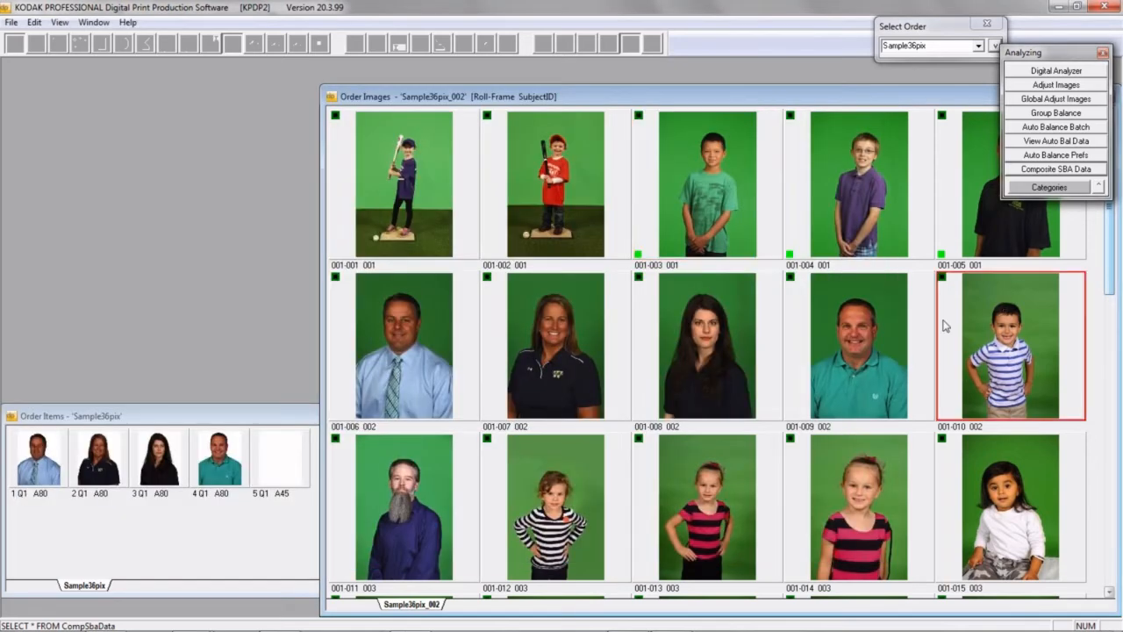
right_click(988, 354)
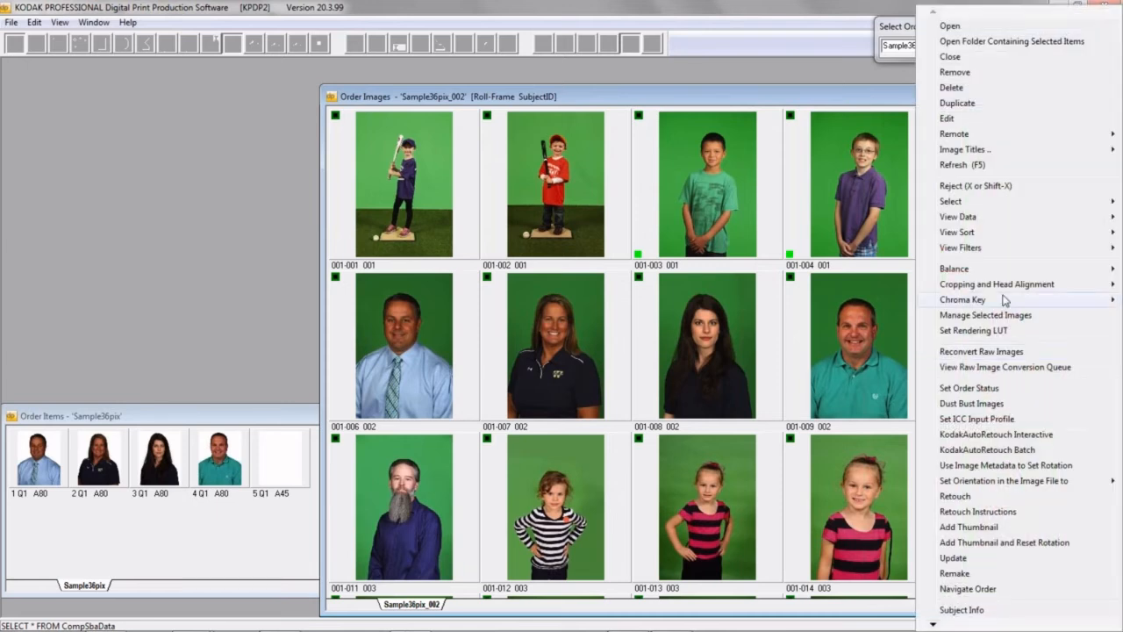
mouse_move(1005, 288)
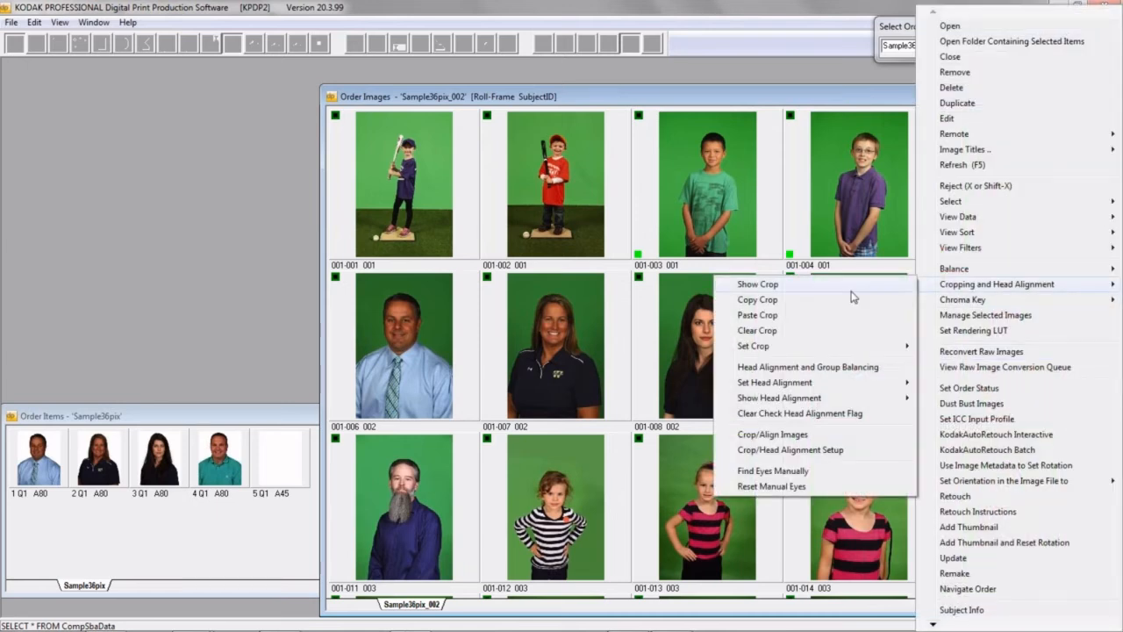
click(757, 450)
drag(418, 77, 574, 98)
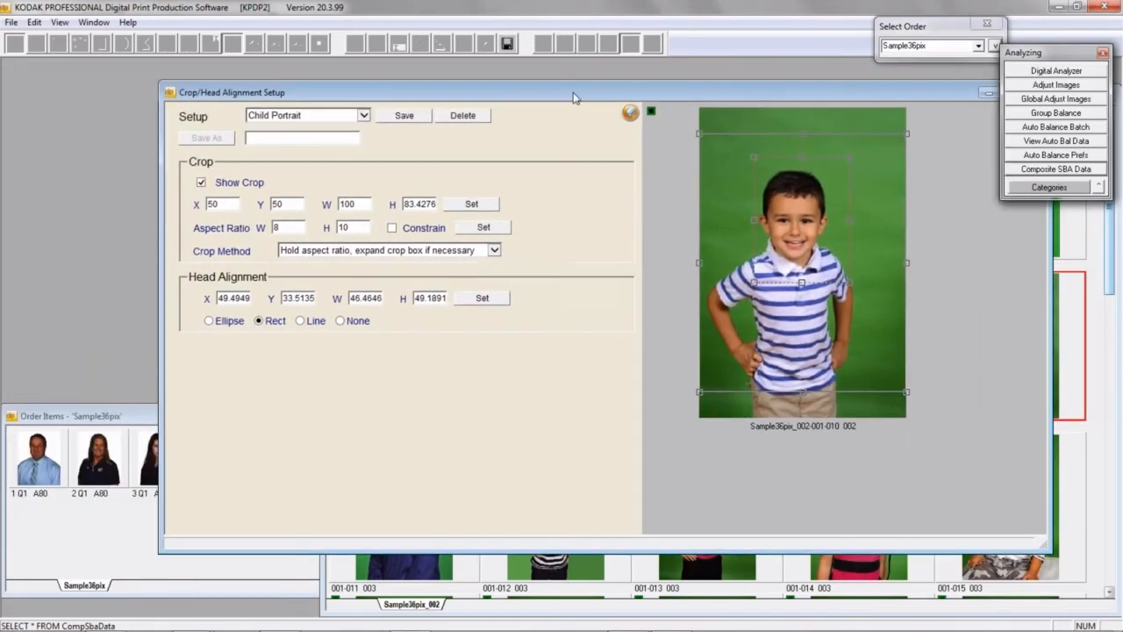
Step: Load the Child Standing setup and move the head alignment rectangle over the boy's head, at about X 45.25, Y 22.03
click(364, 115)
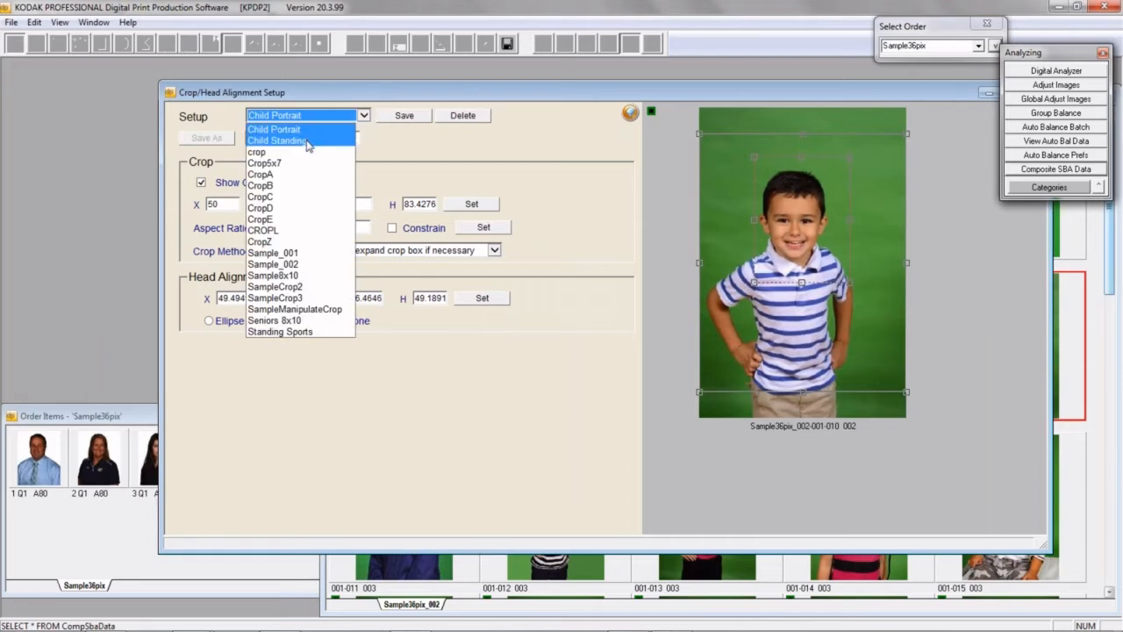
click(307, 139)
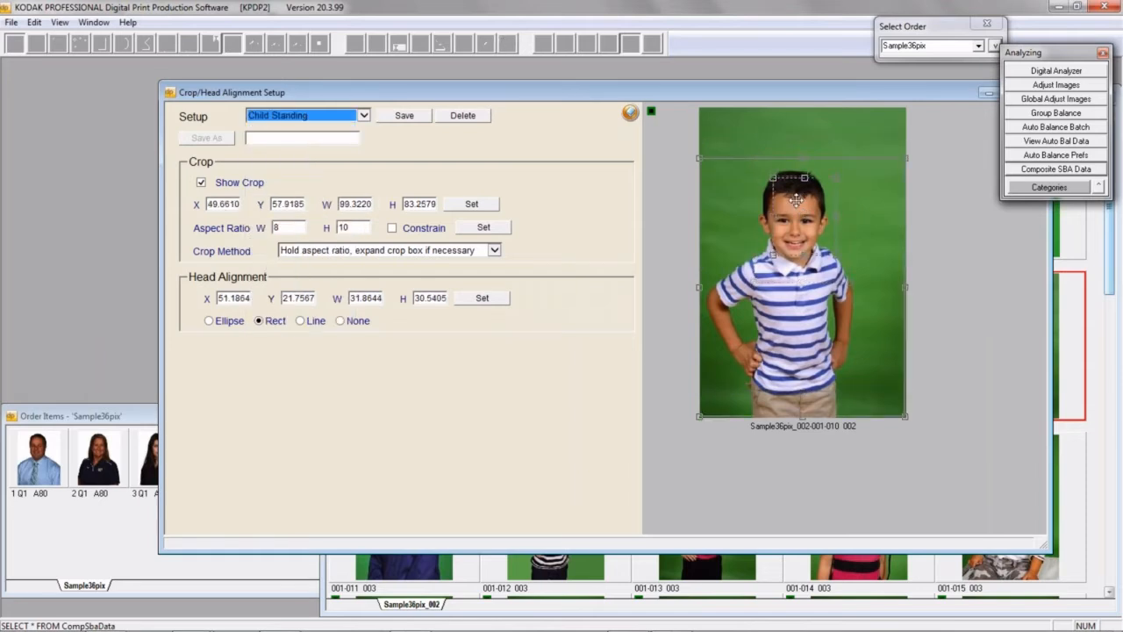
drag(798, 194, 784, 194)
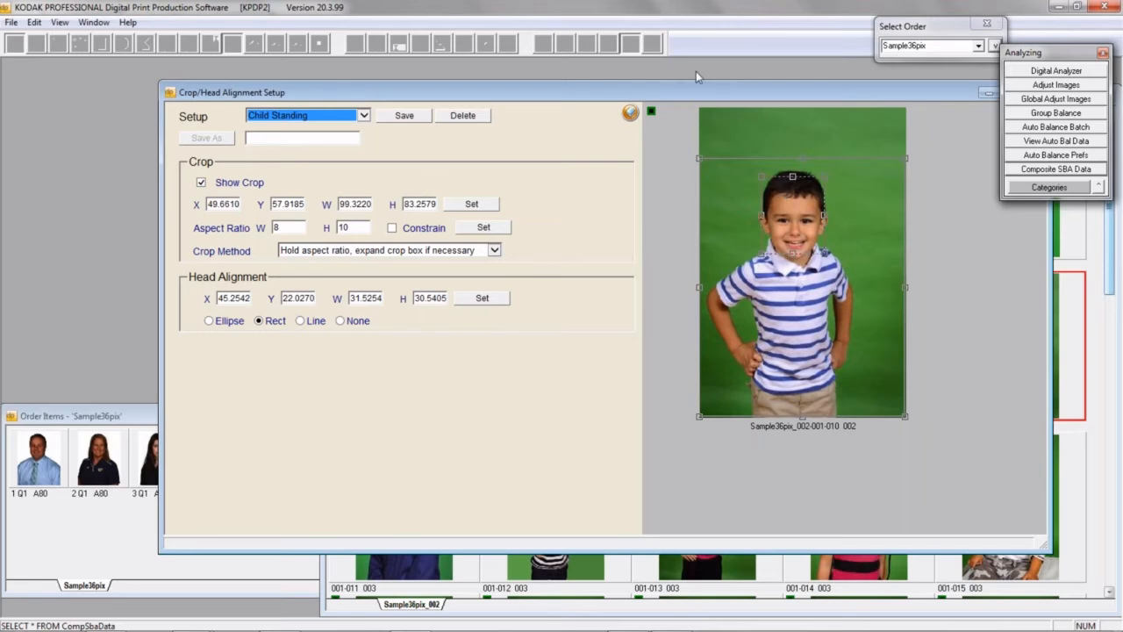
Step: Resize the head alignment rectangle around the boy's head to about W 35.59, H 34.59
drag(725, 90, 795, 69)
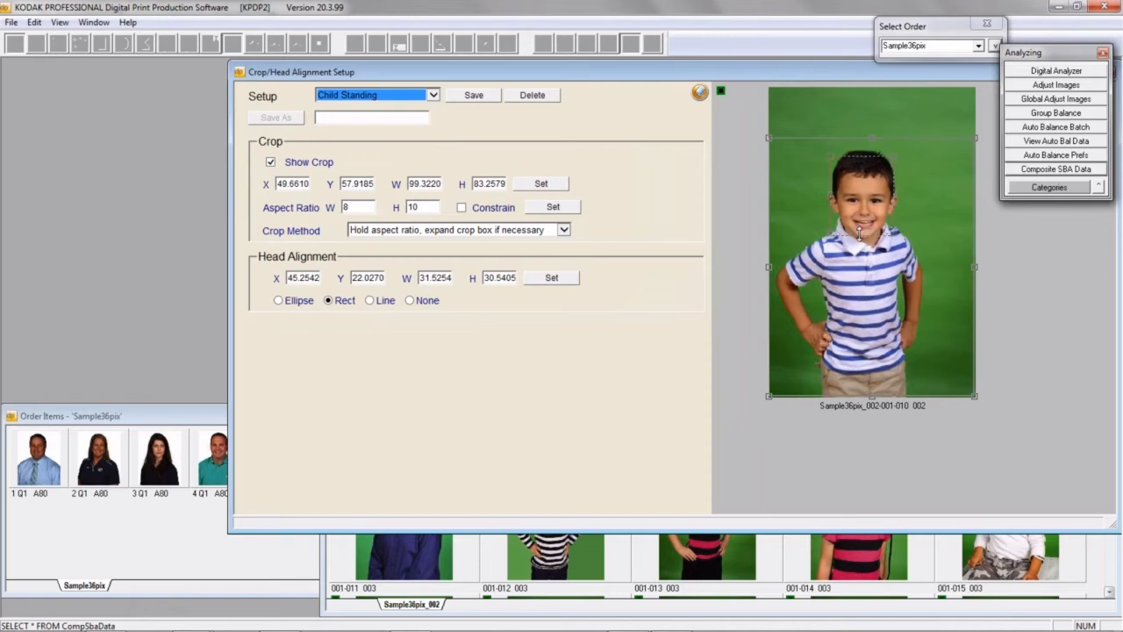
drag(859, 237, 860, 239)
drag(862, 151, 861, 148)
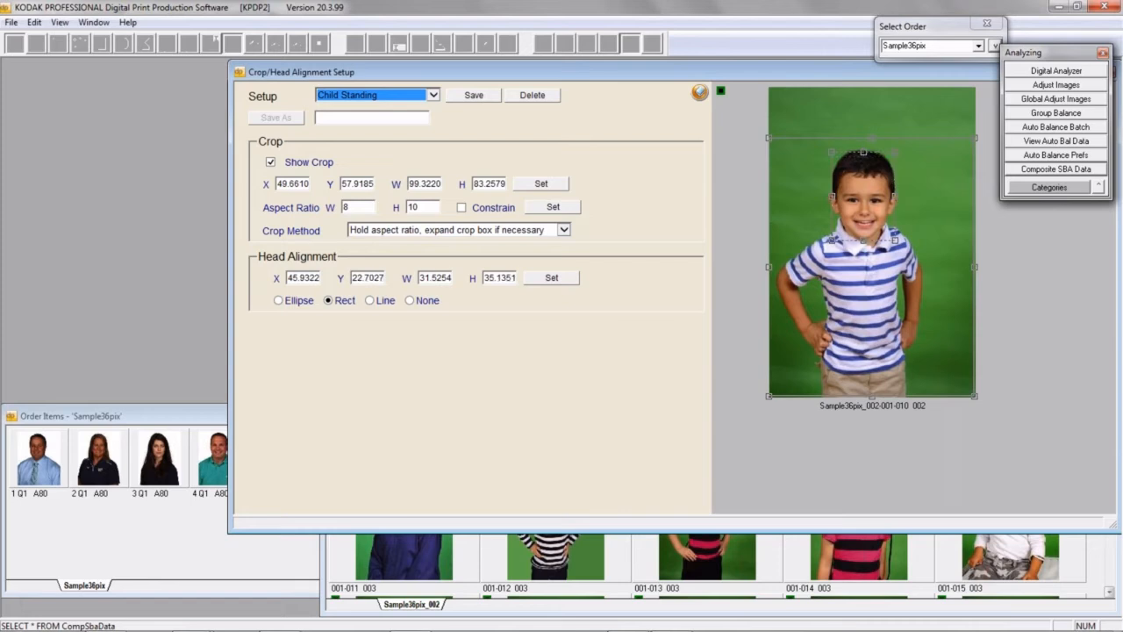
drag(826, 197, 897, 199)
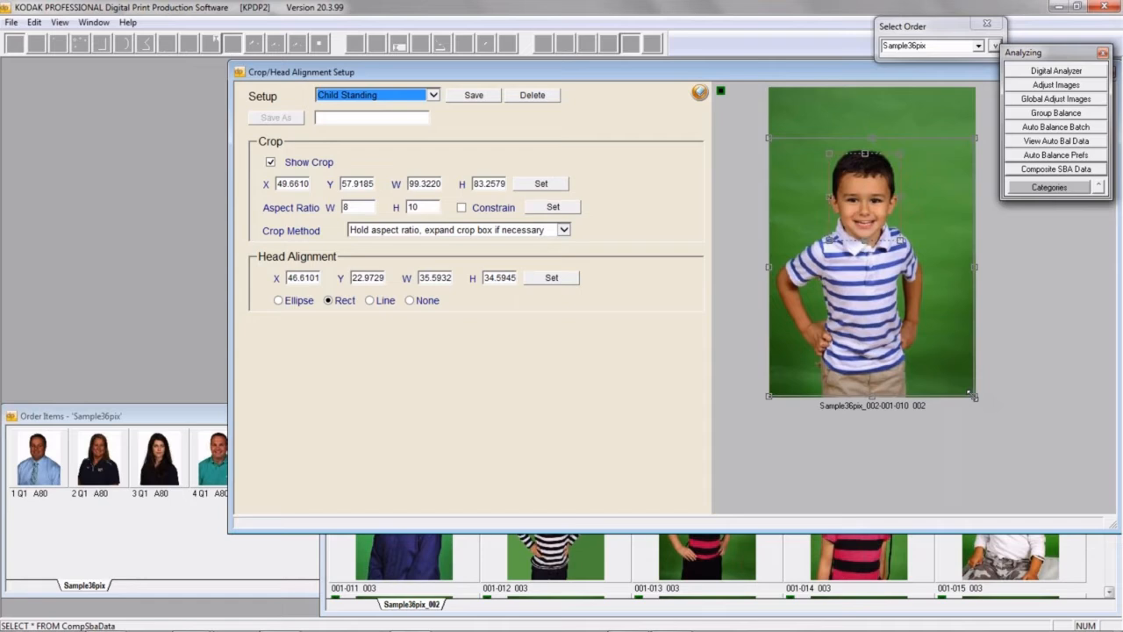
Step: Constrain the crop to an 8 by 10 aspect ratio and apply it to the crop box
click(344, 209)
double_click(418, 207)
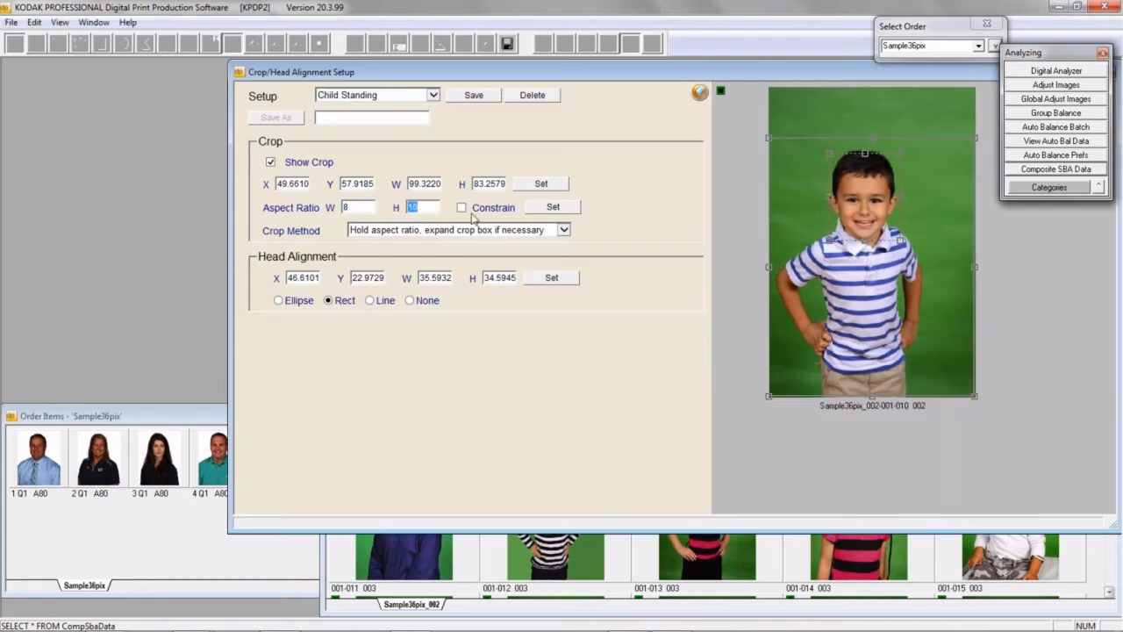
click(462, 208)
click(554, 208)
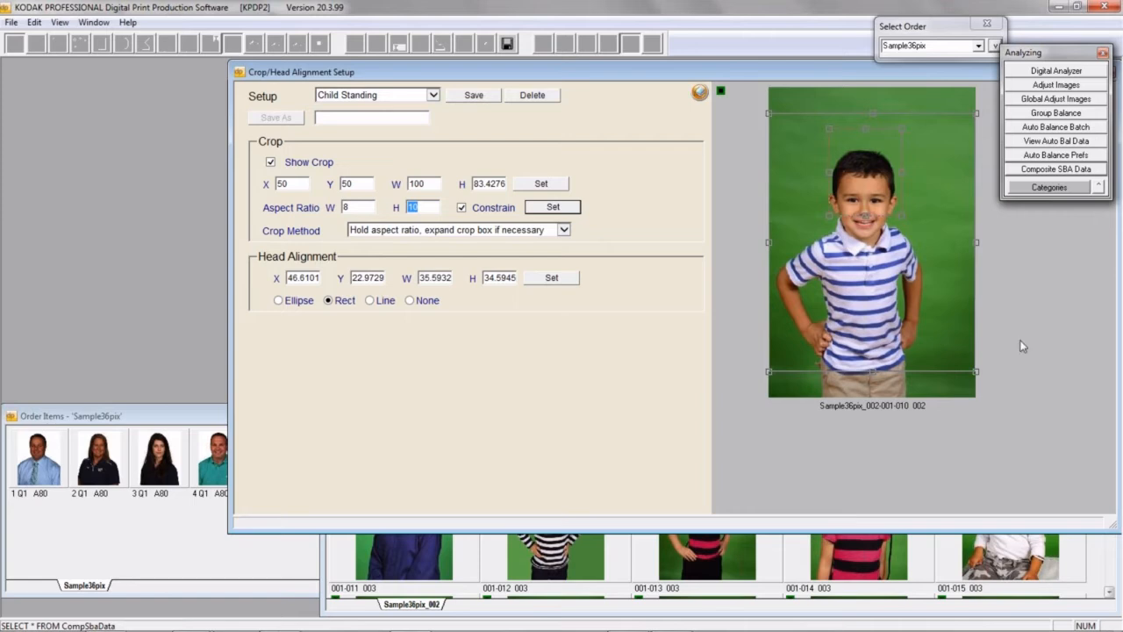
Step: Move the crop box down to about X 49.66, Y 57.47, and set both the crop and head alignment values
click(916, 328)
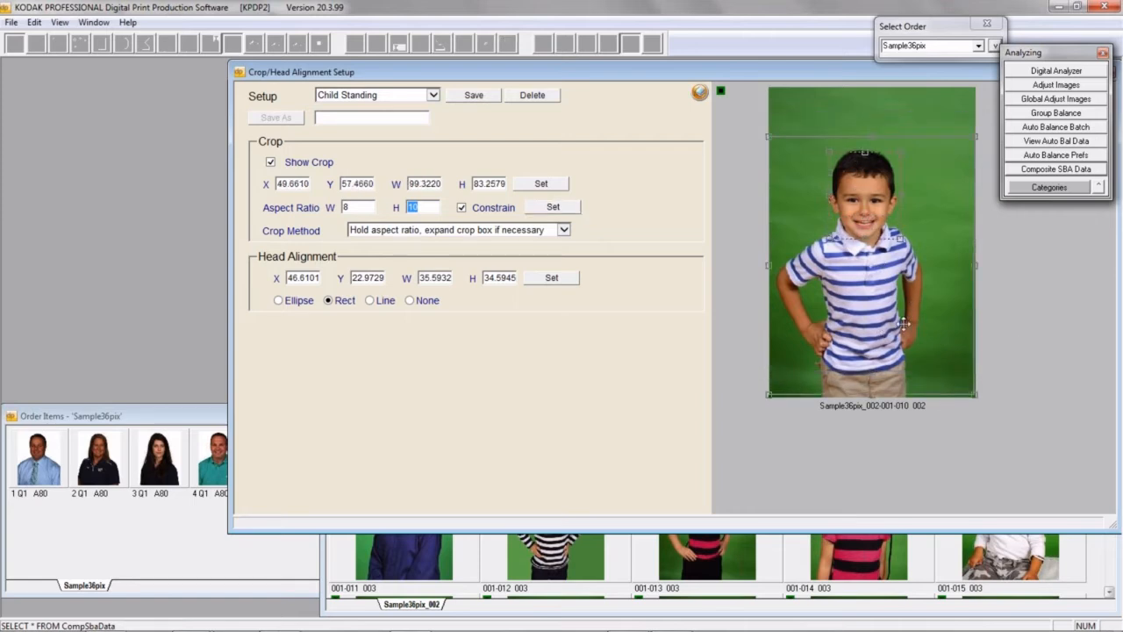
click(555, 186)
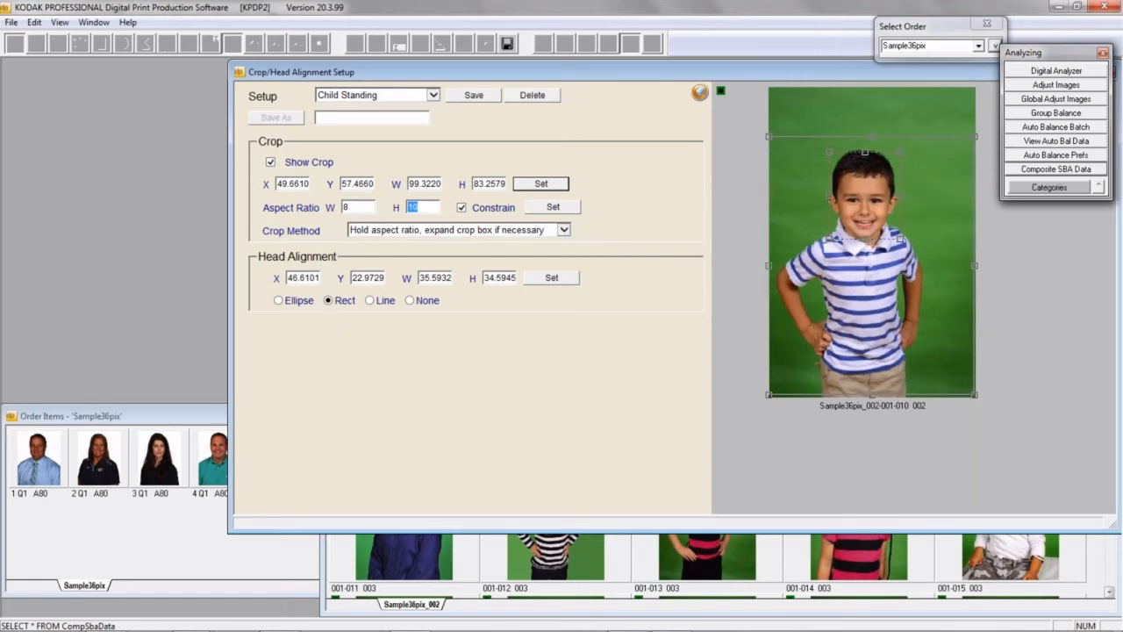
click(552, 279)
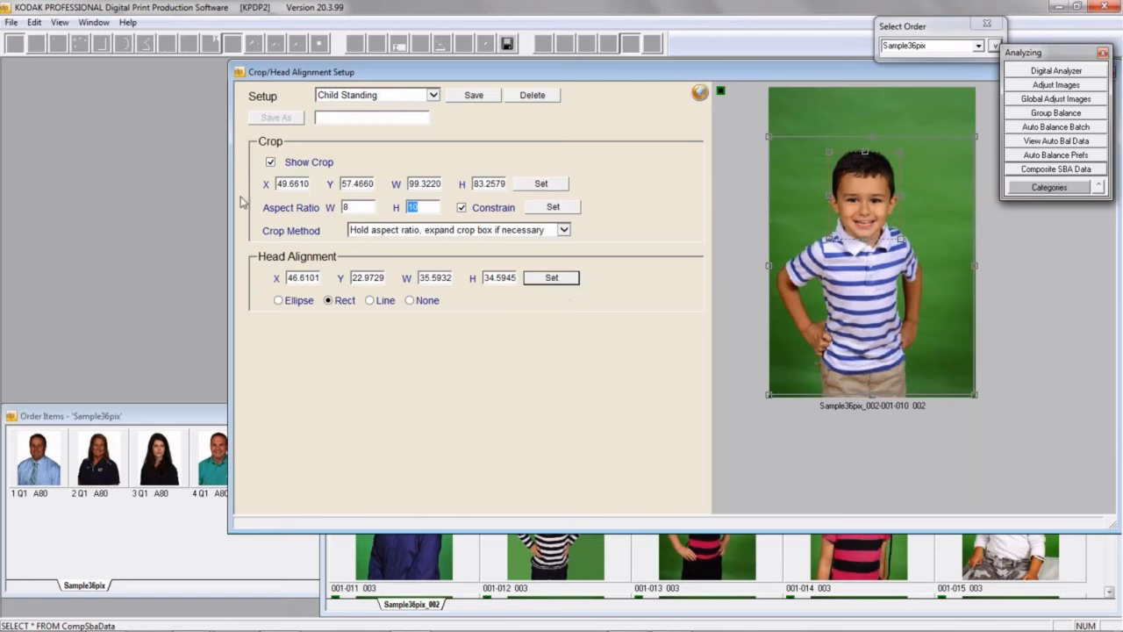
Step: Save the current crop and head alignment settings as a new setup named Child 2
click(338, 117)
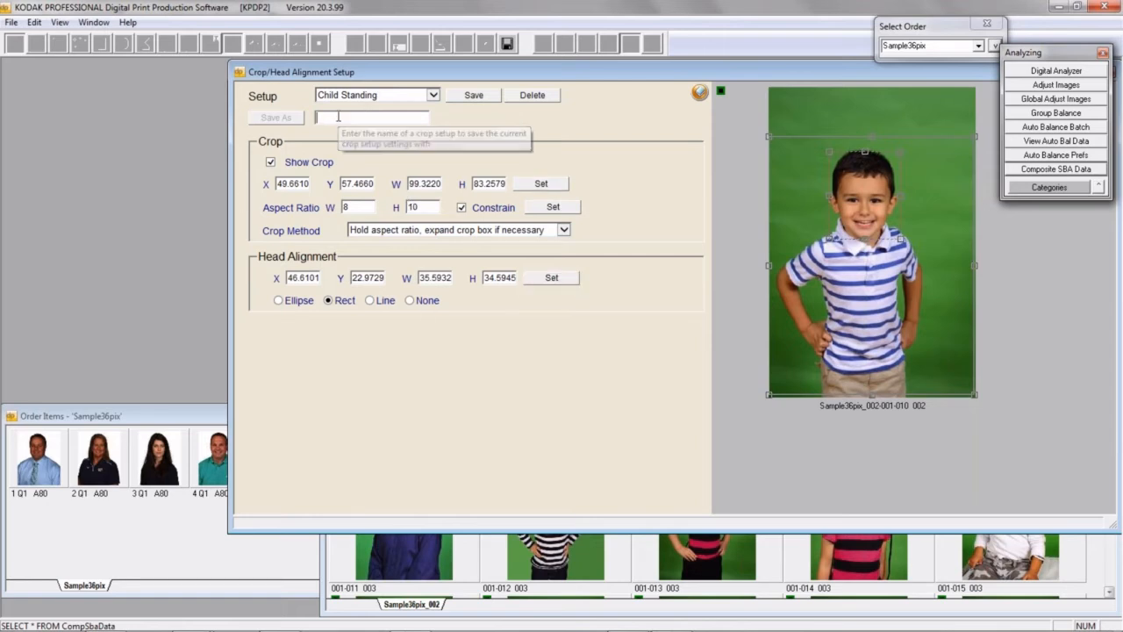
text(Child)
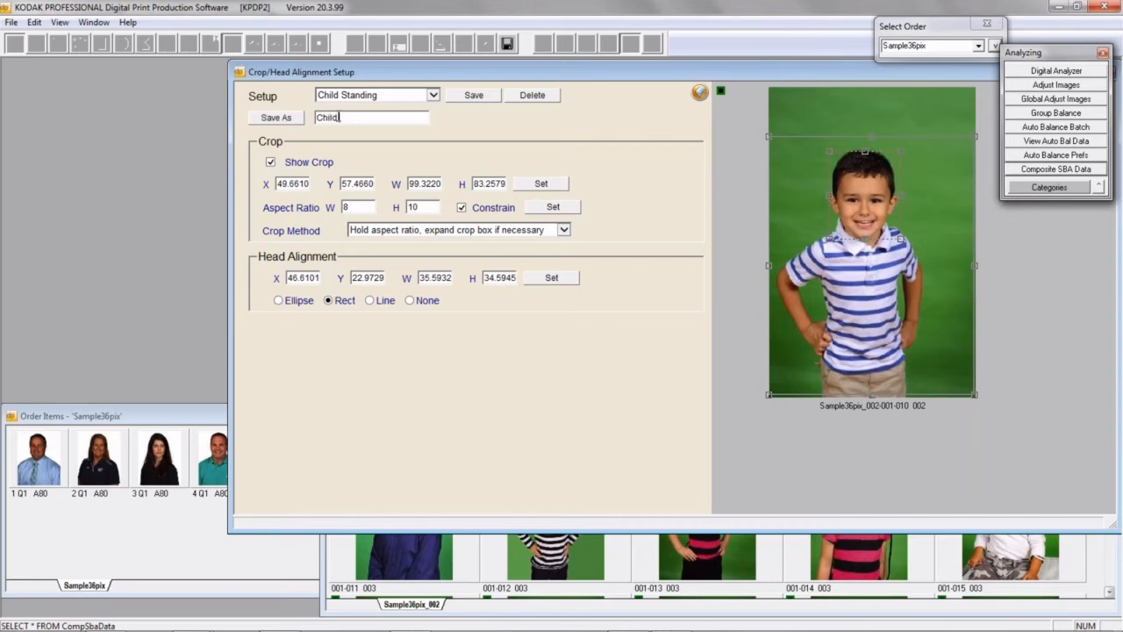
text(2)
click(282, 119)
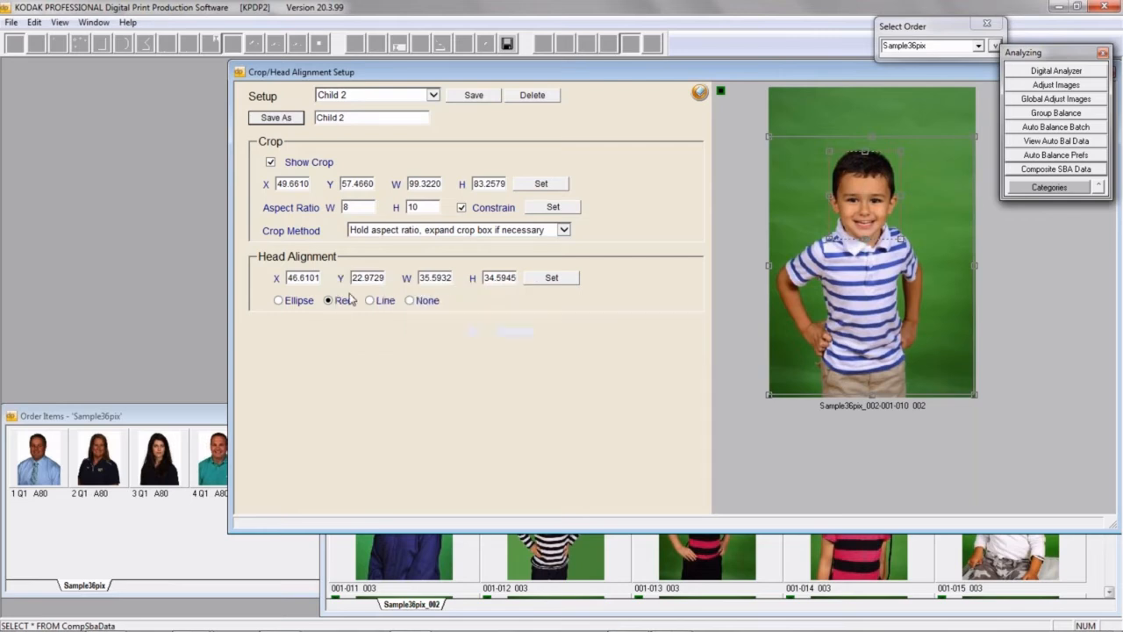
Step: Set the head alignment shape to None and save the settings as a new setup named Child No Align
key(Tab)
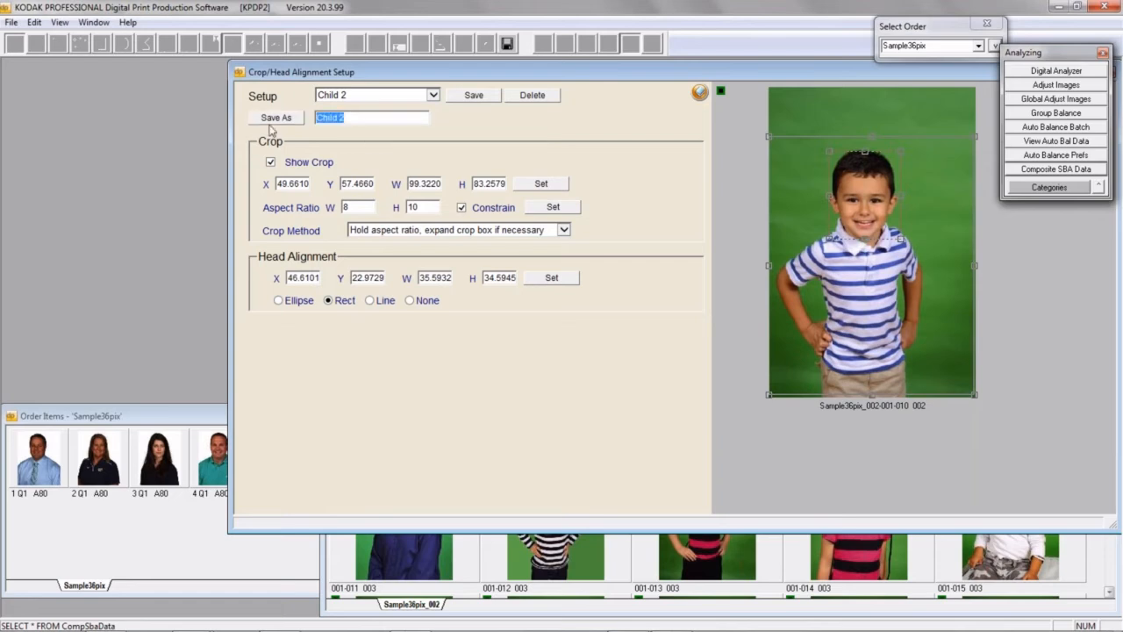
text(Child No Align)
click(418, 300)
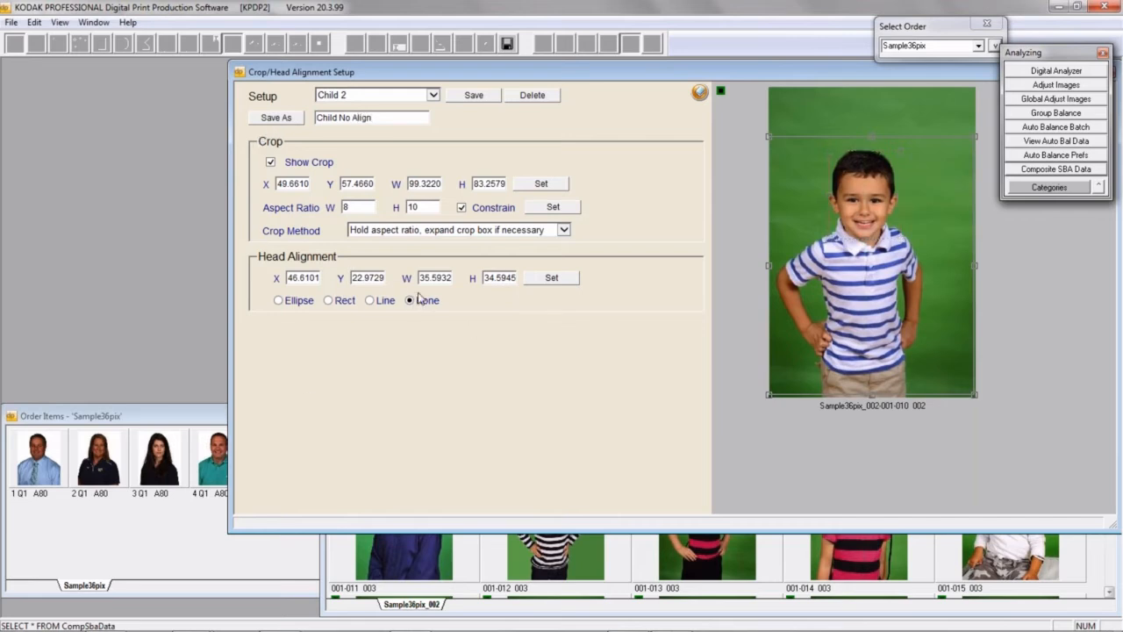
click(567, 279)
click(273, 121)
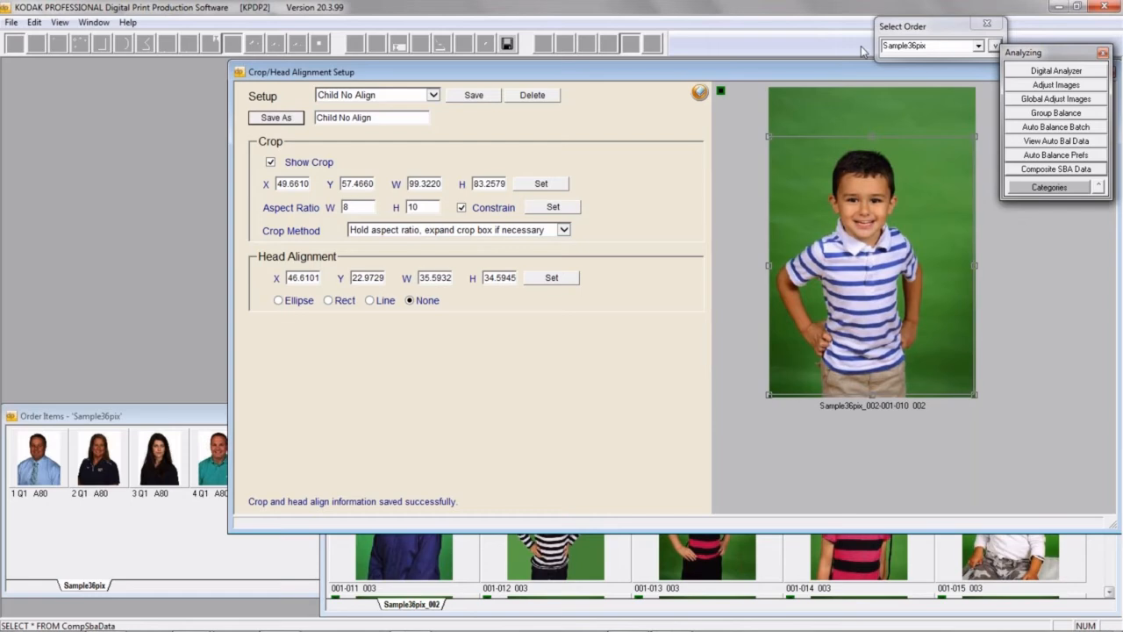
drag(934, 65, 737, 77)
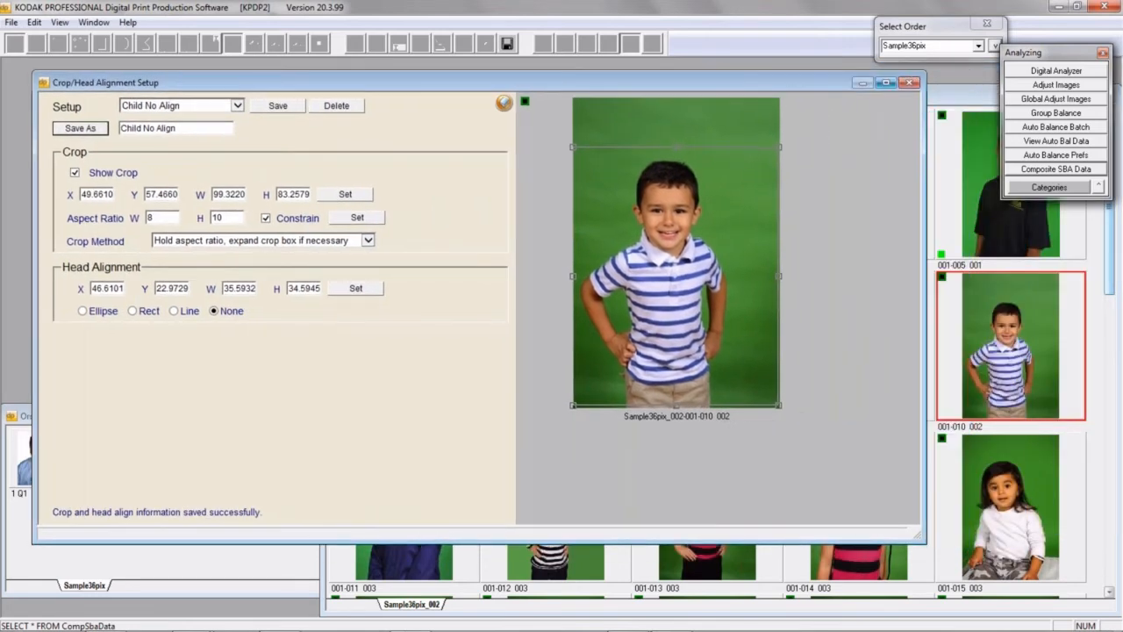
Step: Close the crop setup and open Head Alignment and Group Balancing for image 001-010
click(909, 86)
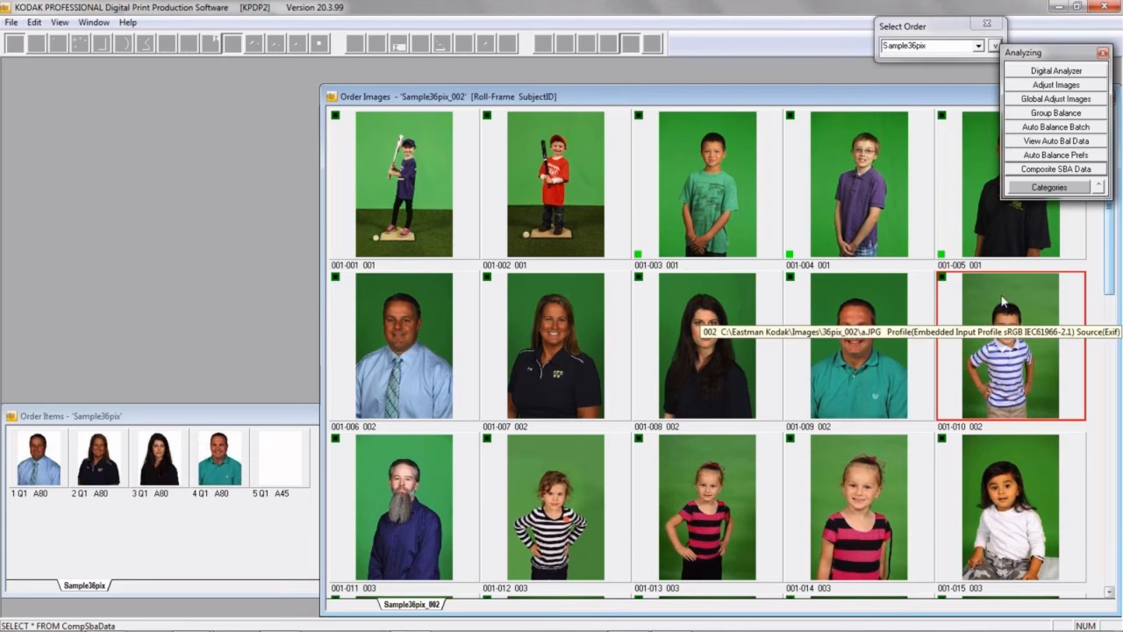
right_click(965, 316)
mouse_move(1007, 301)
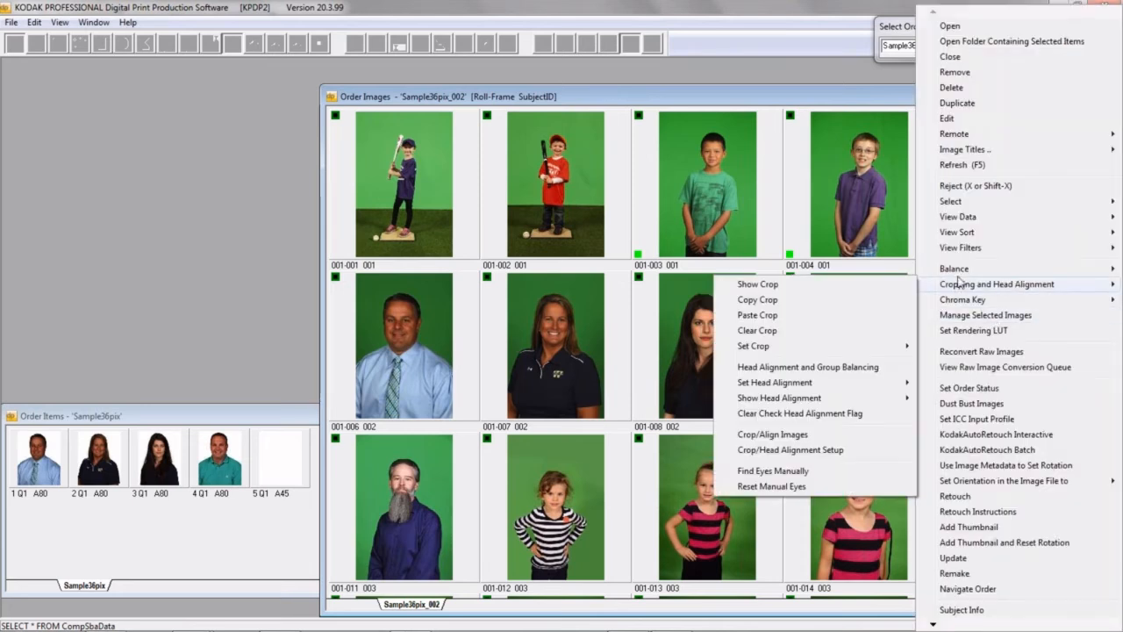
click(780, 367)
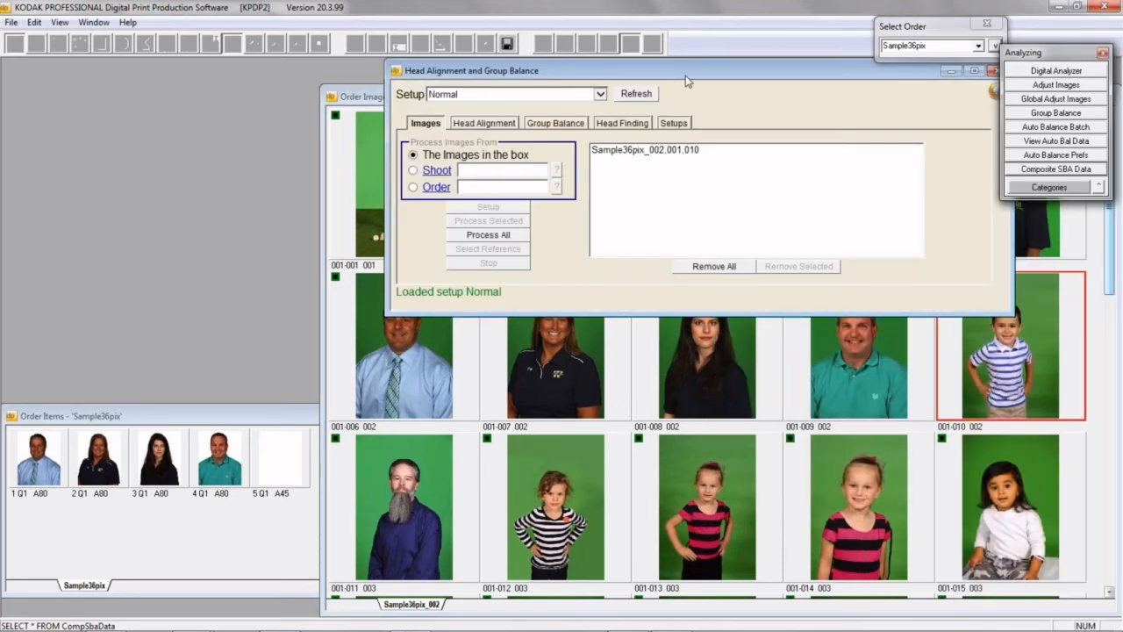
drag(687, 81, 537, 91)
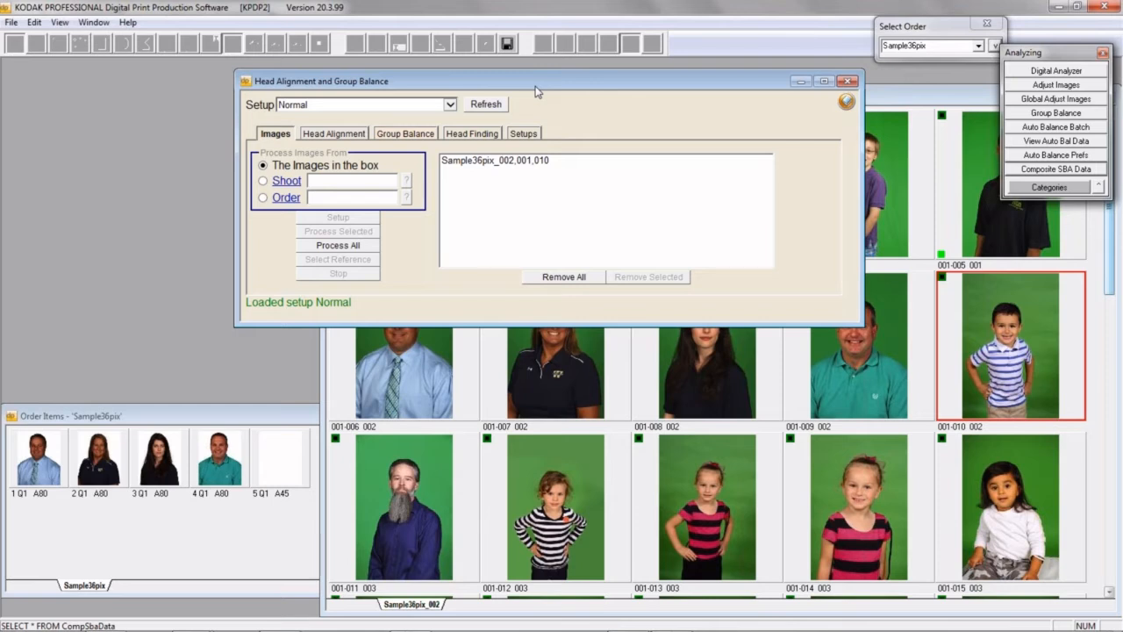
Step: Clear the processing list and load images 001-006 through 001-009 into it
click(474, 161)
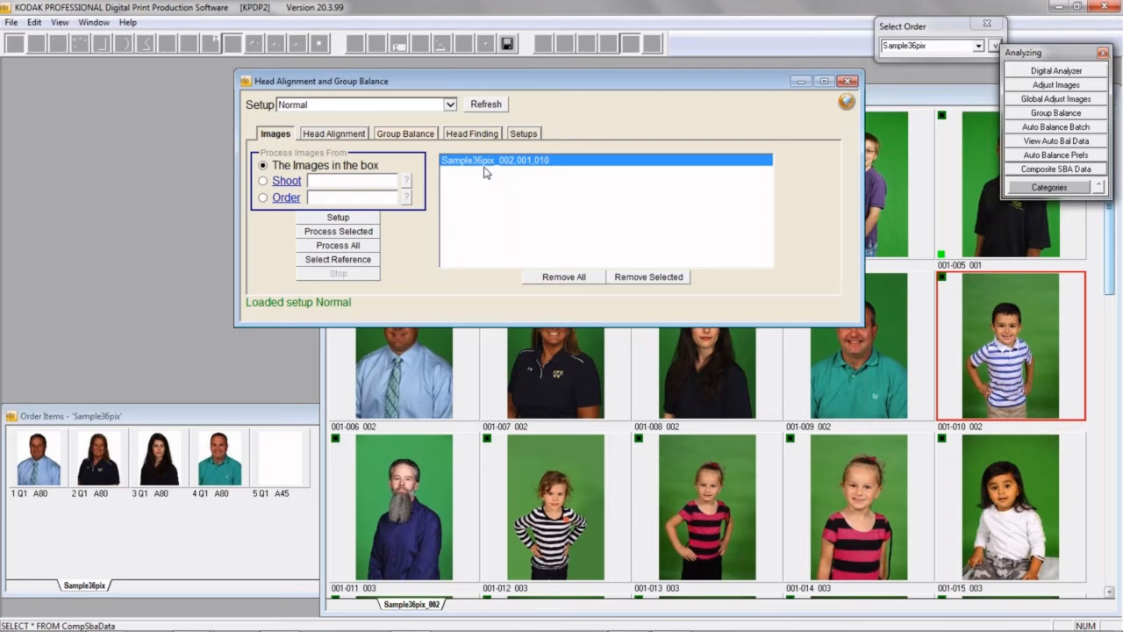
click(565, 278)
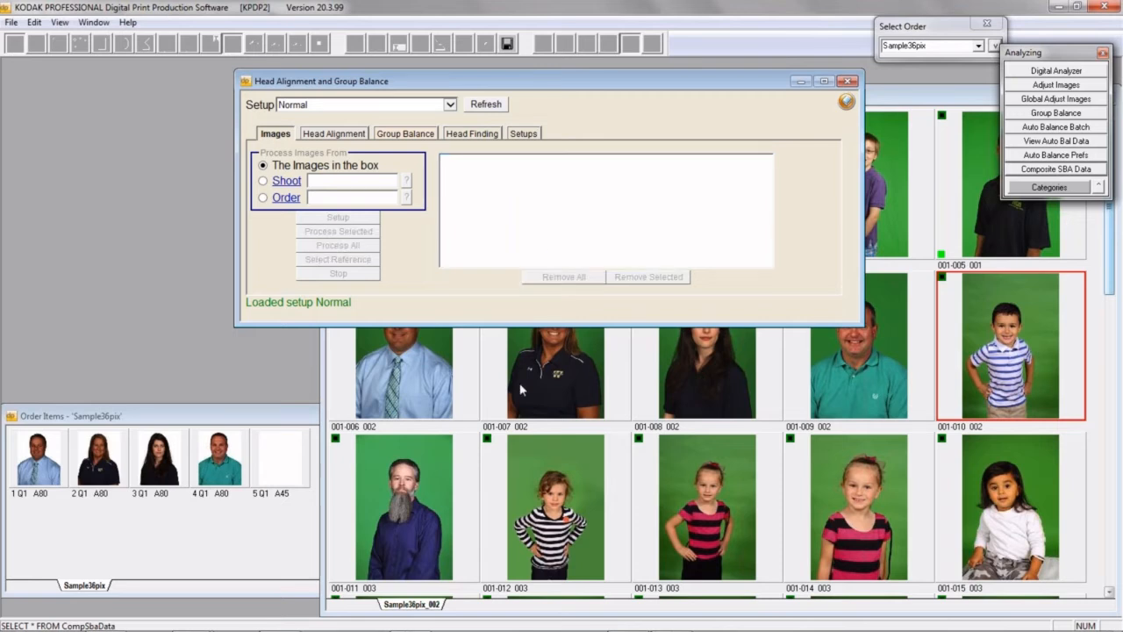
click(779, 373)
click(849, 361)
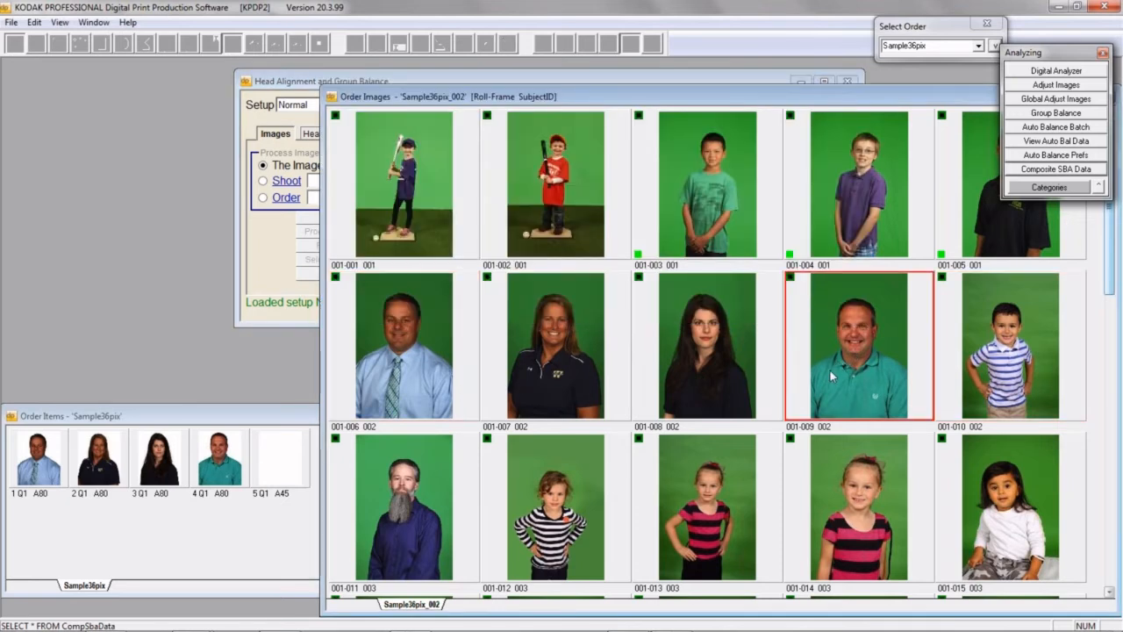
shift+click(445, 346)
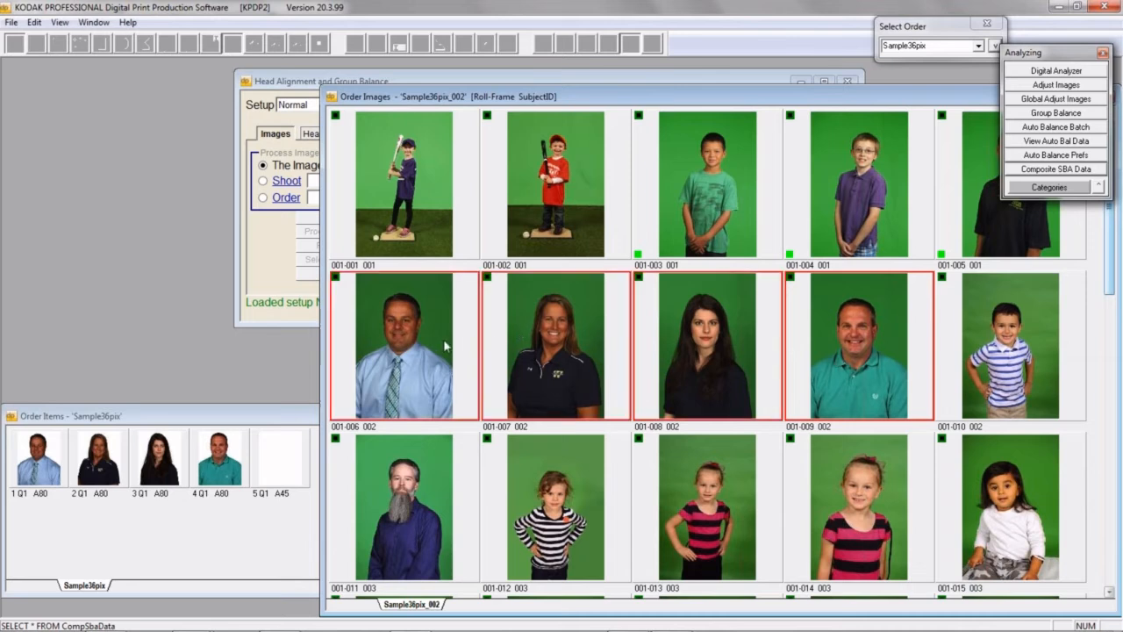
click(297, 85)
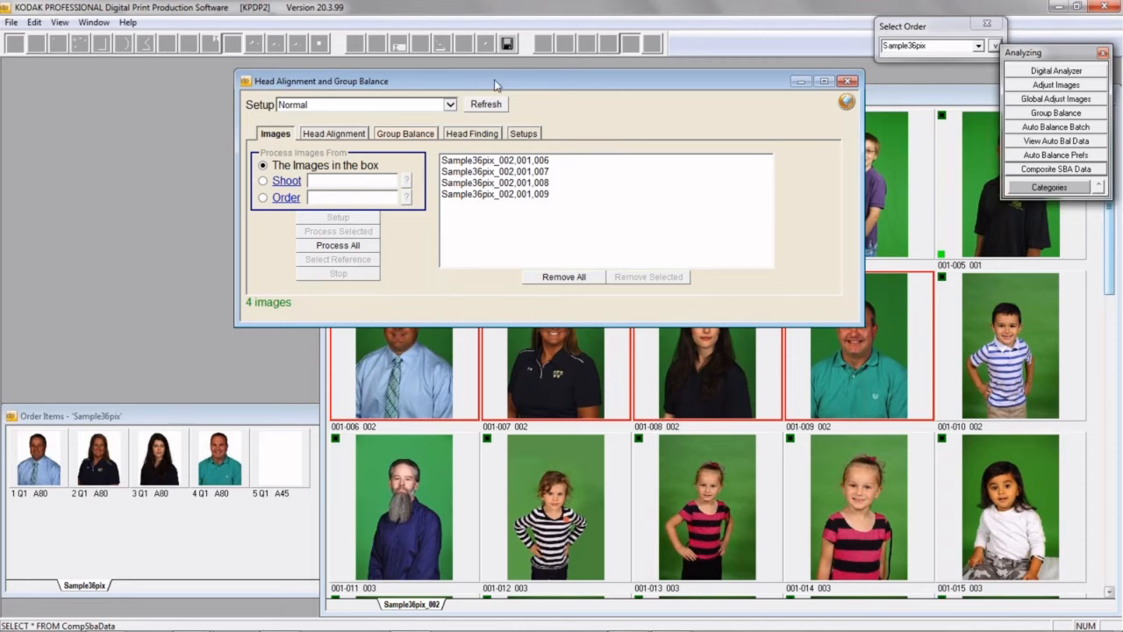
mouse_move(497, 82)
mouse_down()
mouse_move(471, 106)
mouse_move(491, 81)
mouse_up()
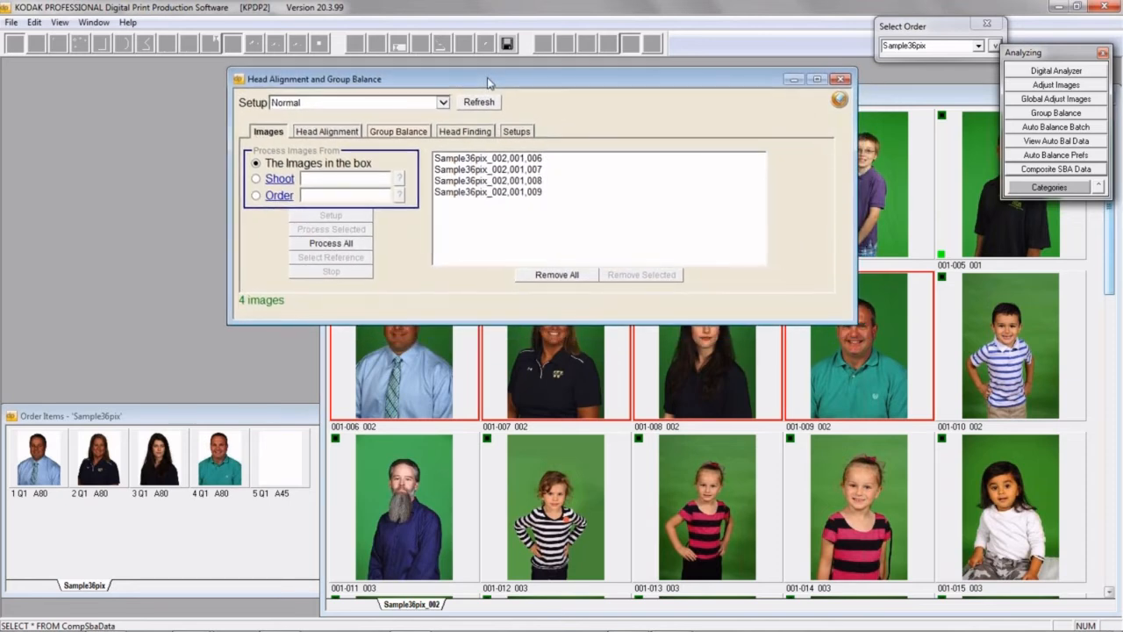
mouse_move(531, 437)
Step: Review the head alignment options and disable group balance in the Normal setup
click(327, 131)
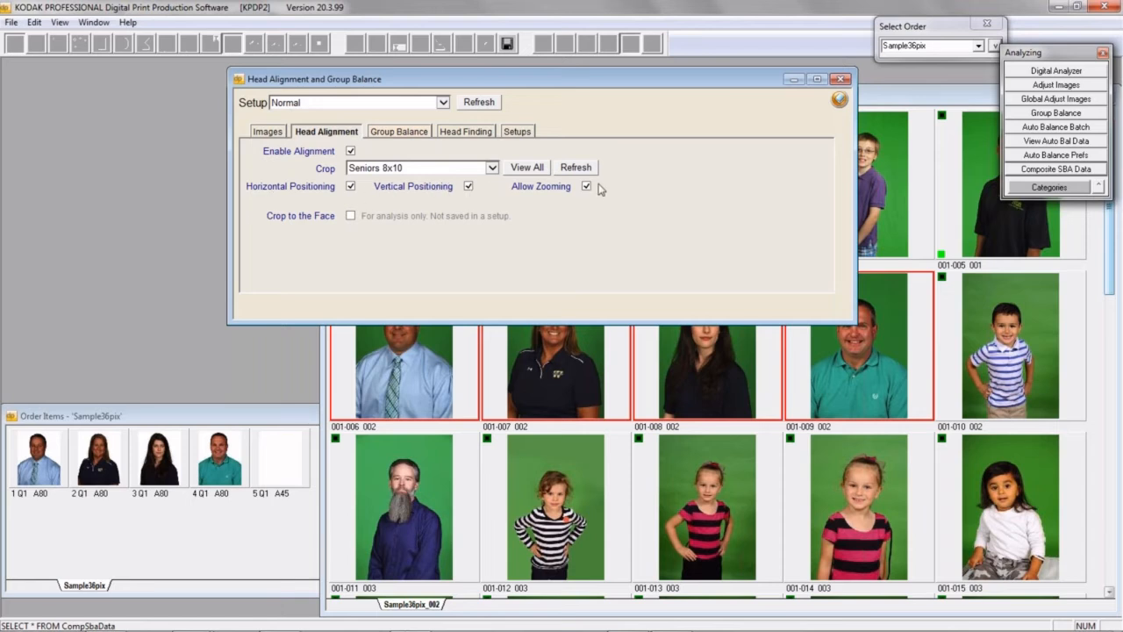
click(400, 131)
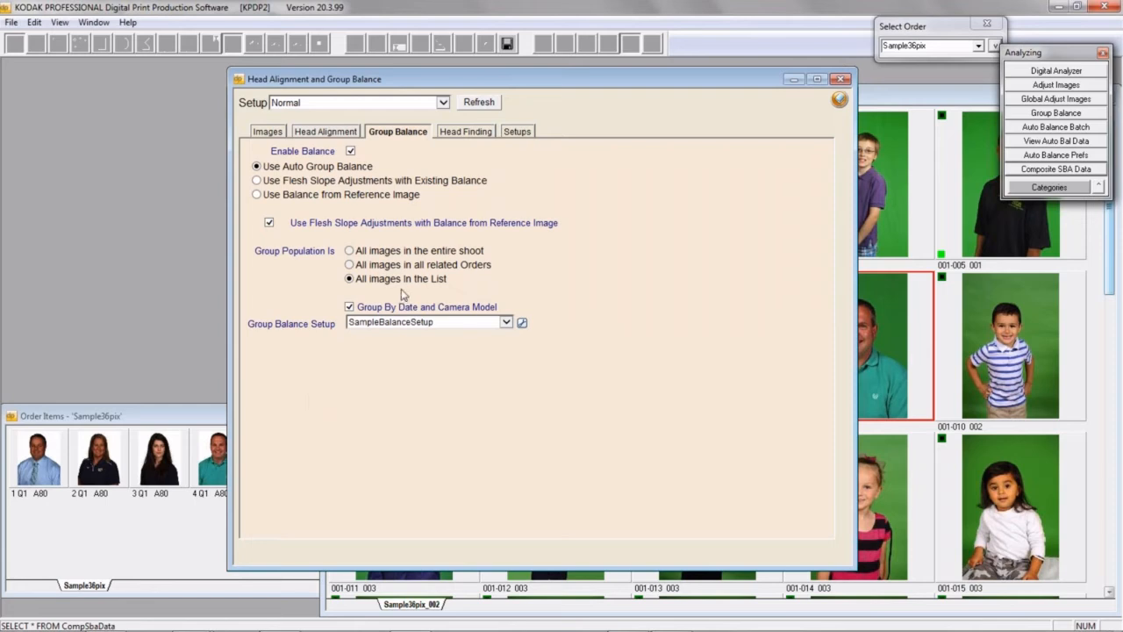
click(350, 151)
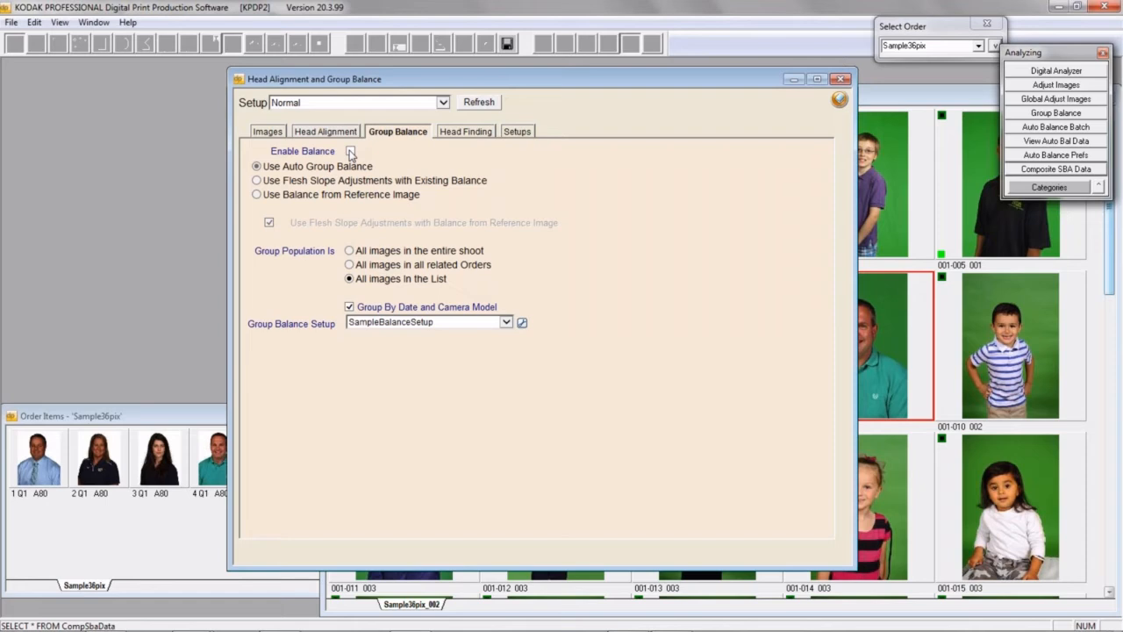
click(350, 151)
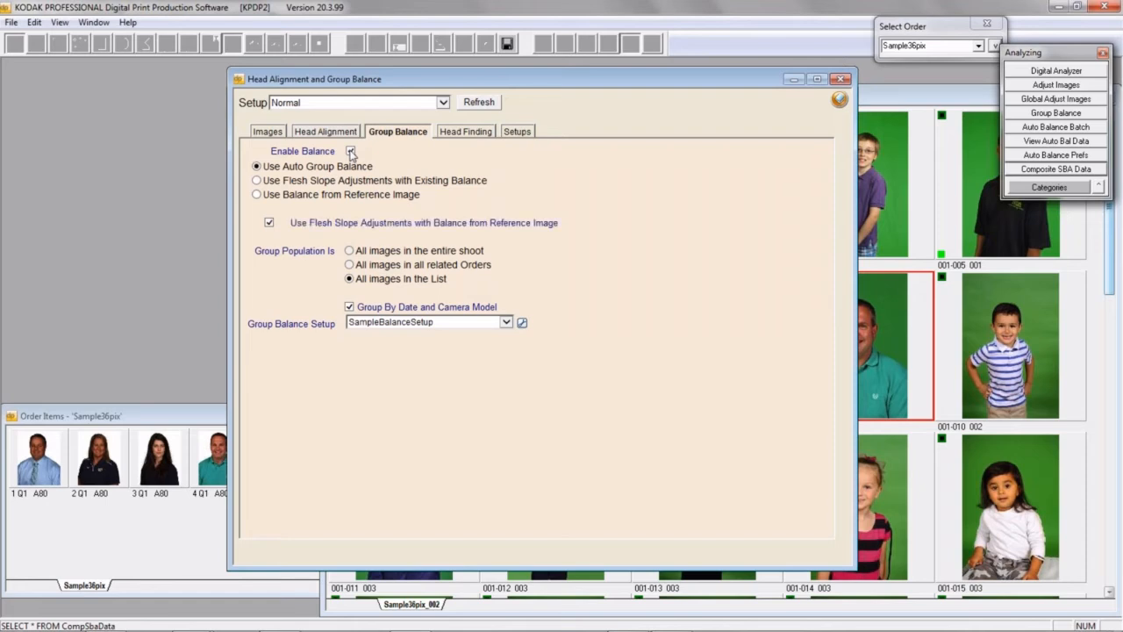
click(350, 151)
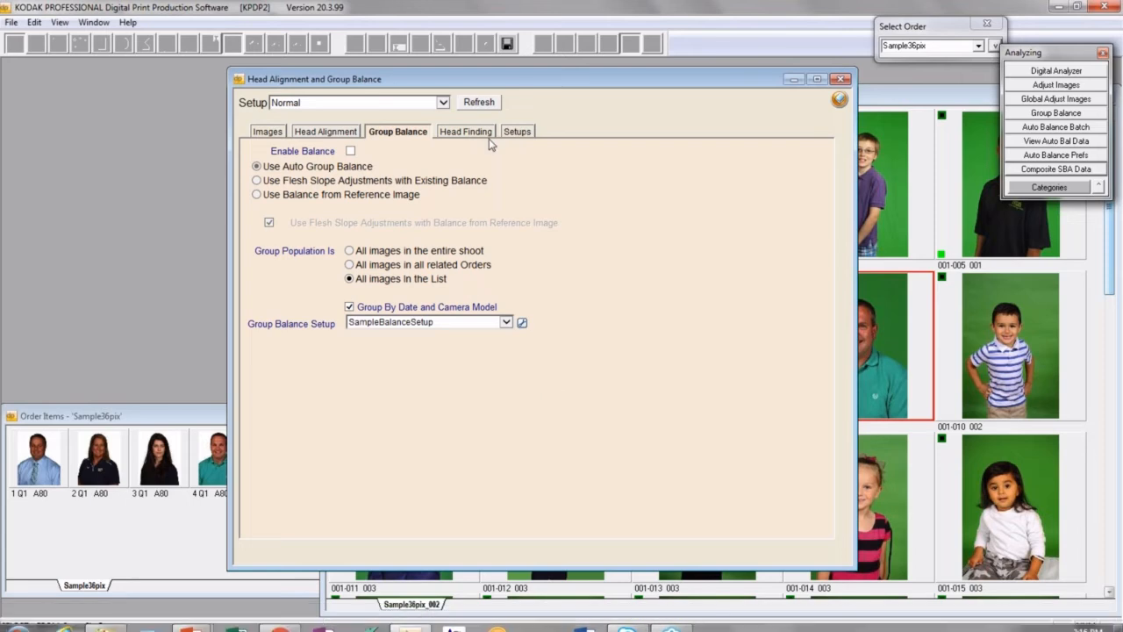
Step: Examine the head finding options and the Composite SBA data table for all records, and close the table
click(456, 132)
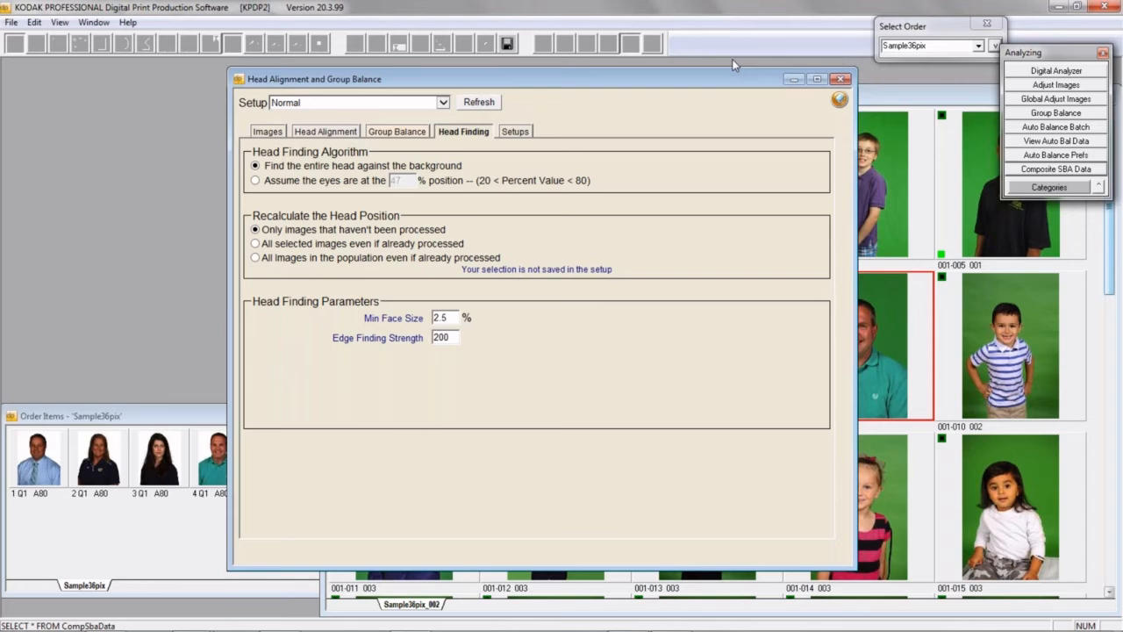
click(1047, 172)
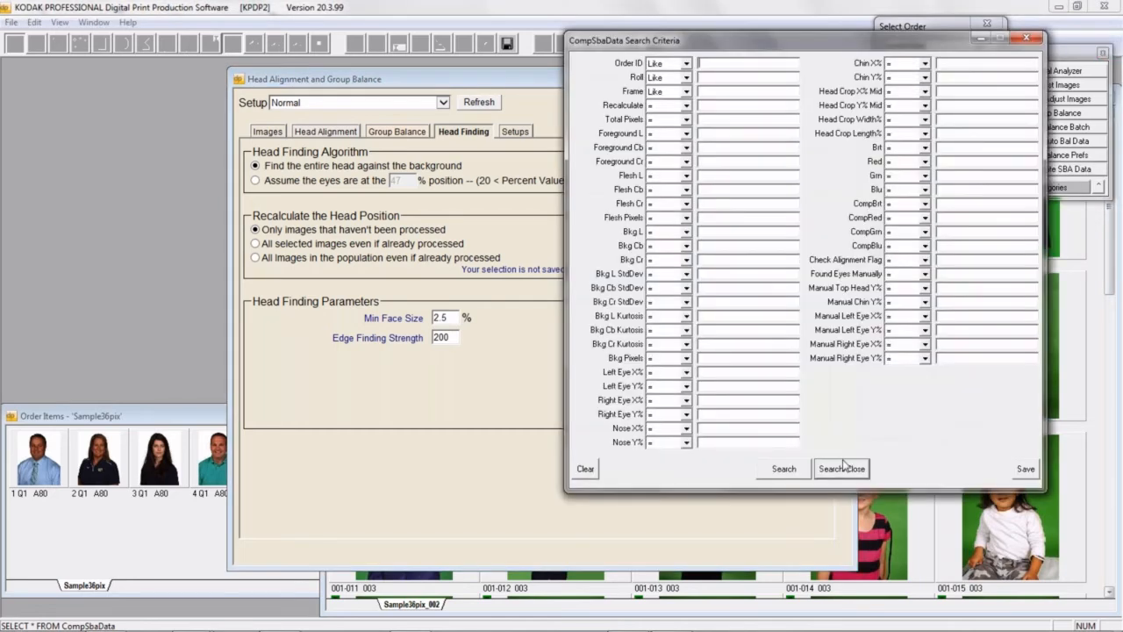
click(843, 469)
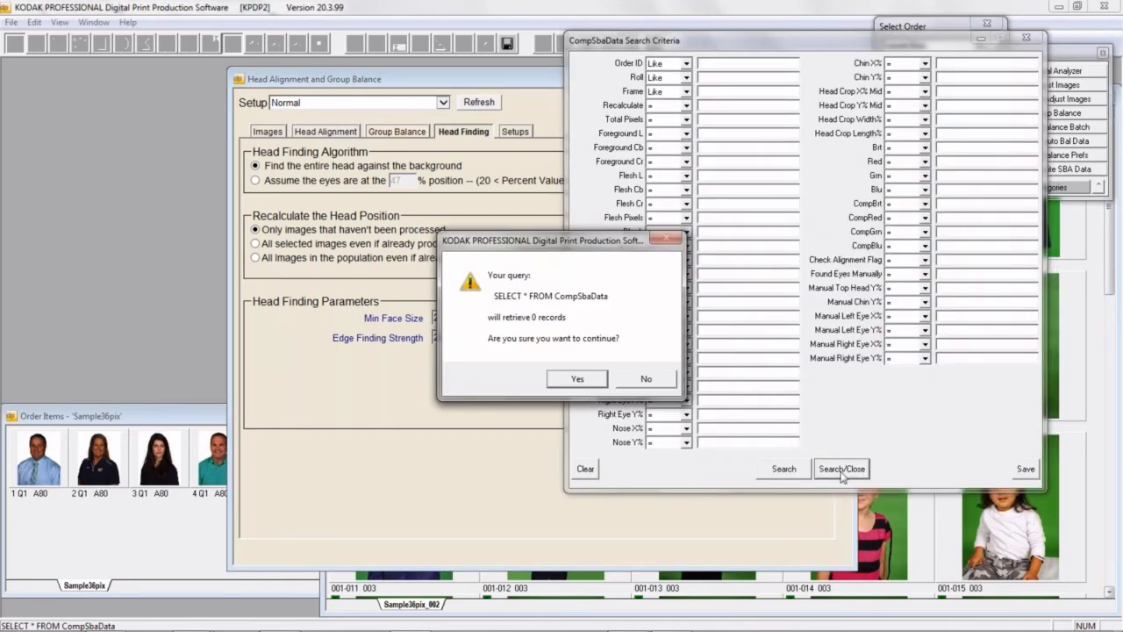
click(576, 377)
drag(420, 80, 610, 229)
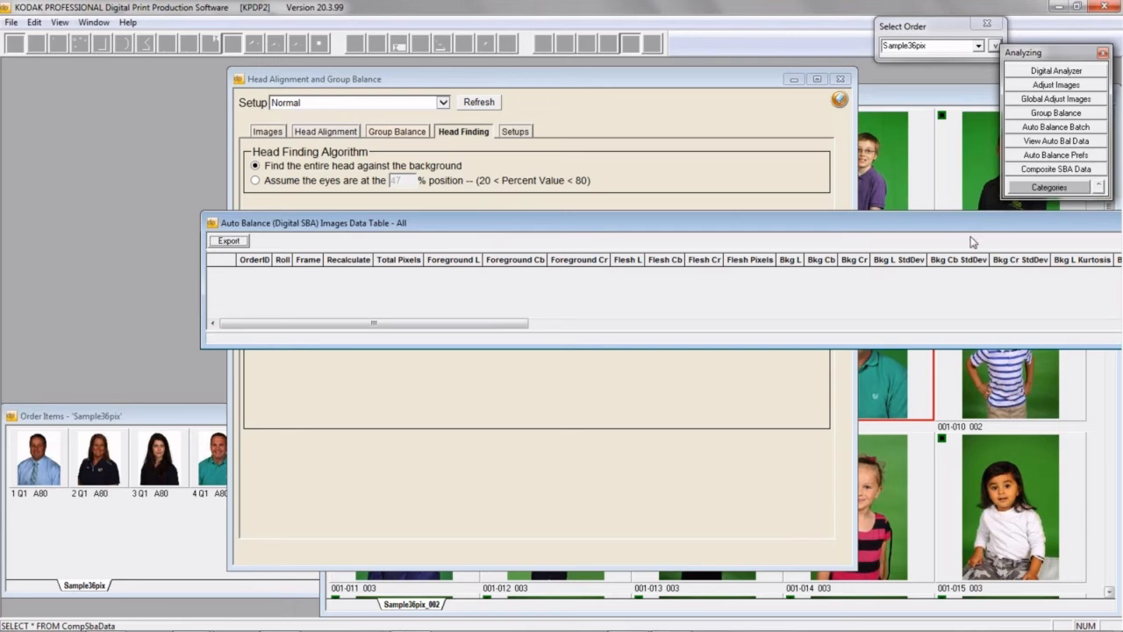
drag(954, 223, 709, 121)
click(944, 122)
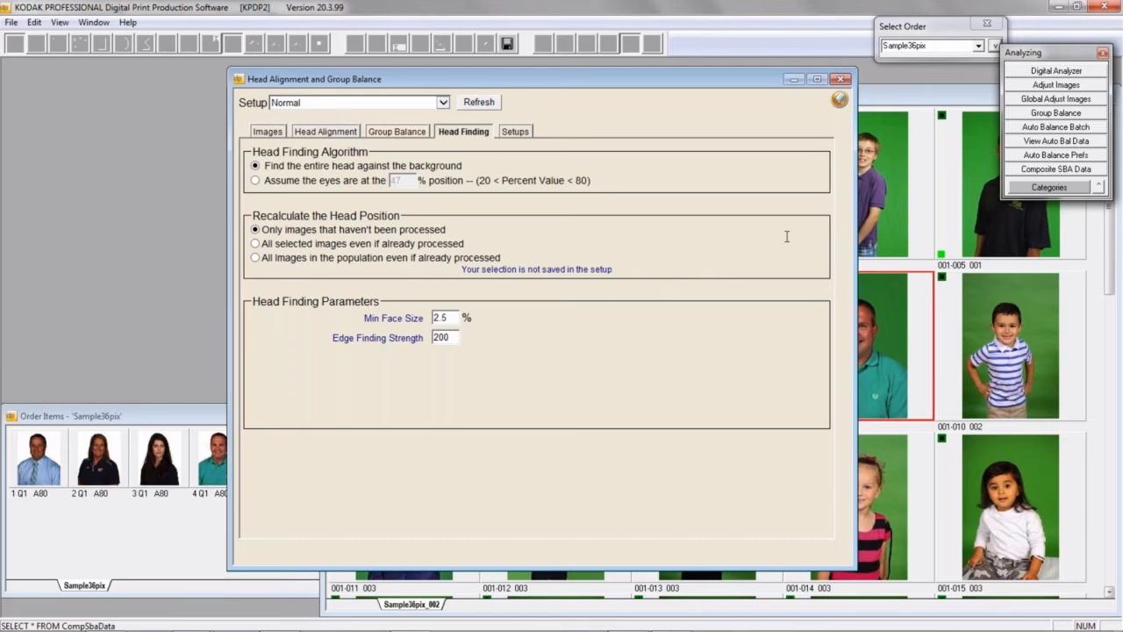
Step: Save the changes to the Normal setup and recheck its head alignment options
click(515, 130)
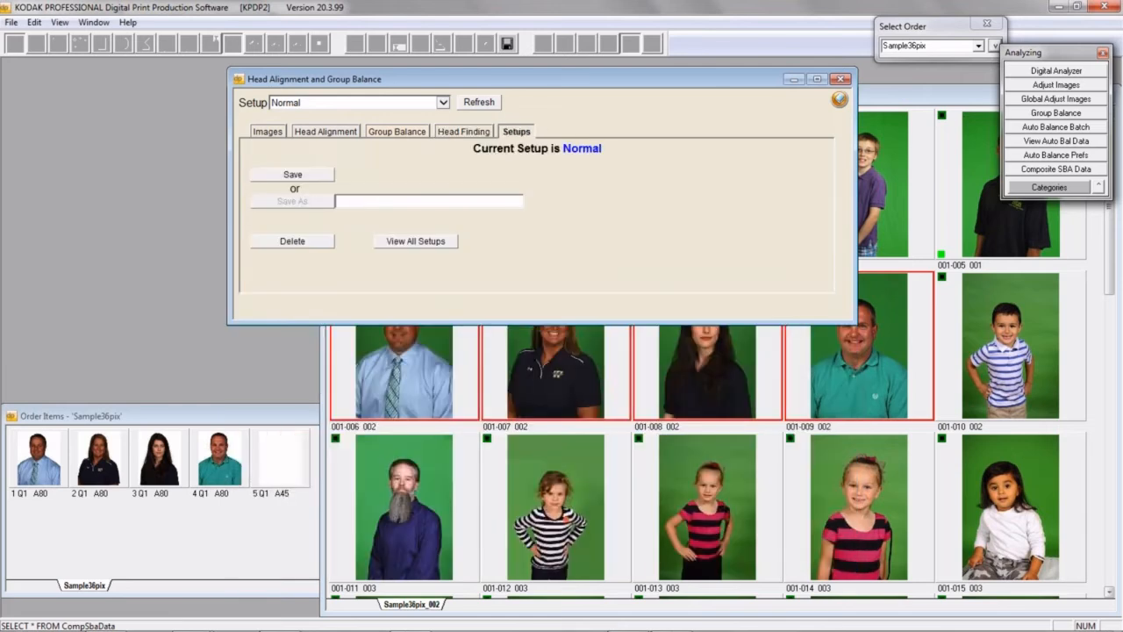
click(297, 176)
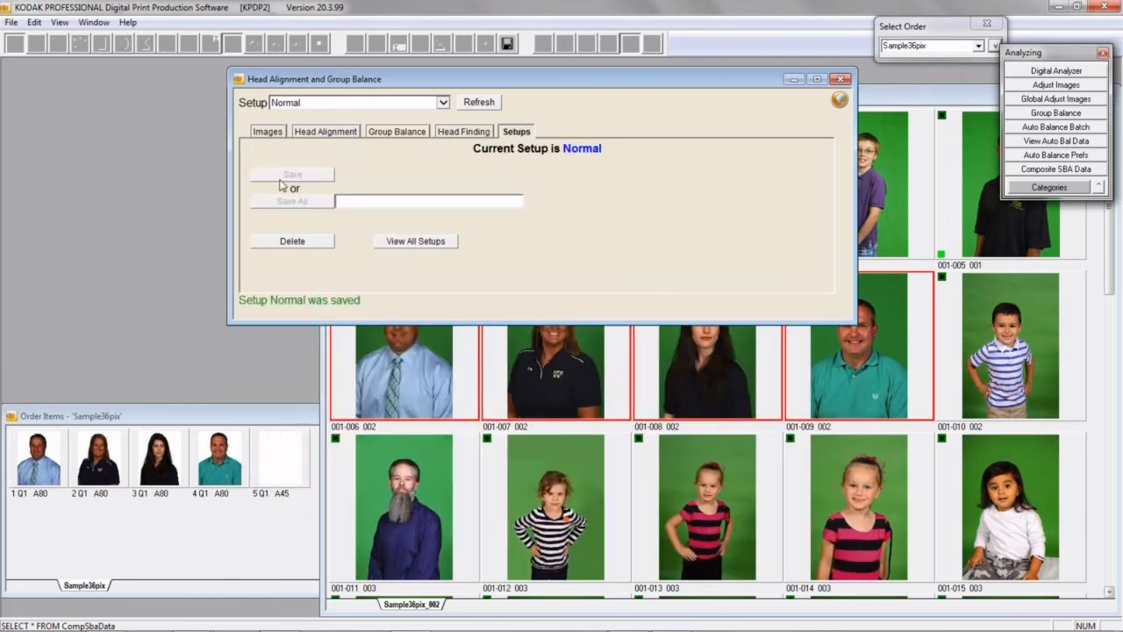
click(395, 134)
click(314, 131)
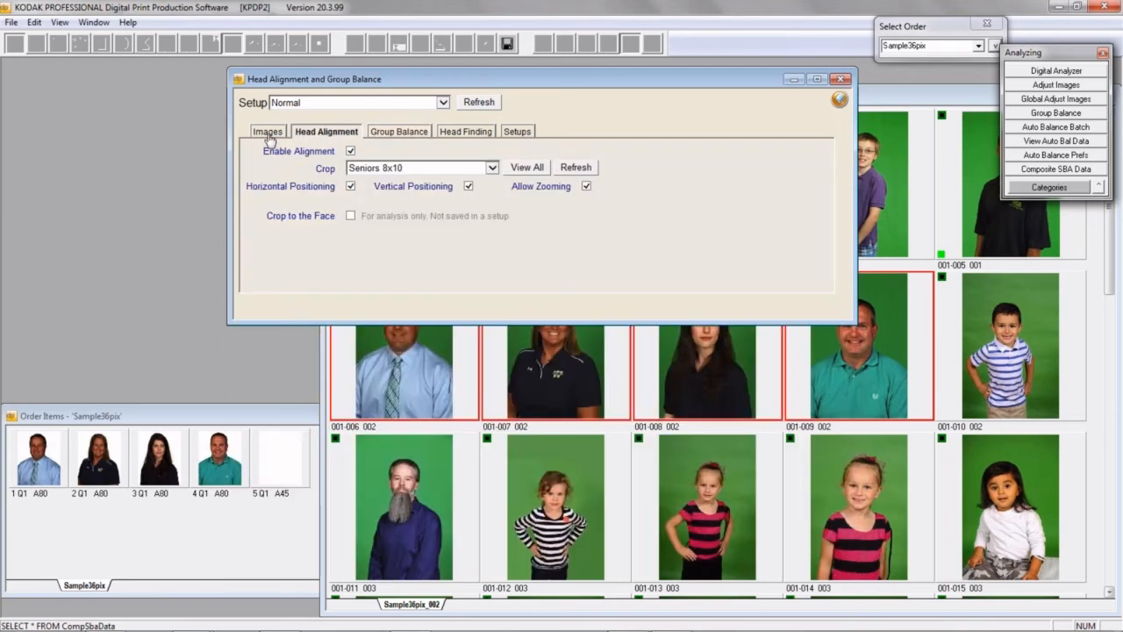
Step: Process all the listed images with the Normal setup and uncover their thumbnails for review
click(268, 134)
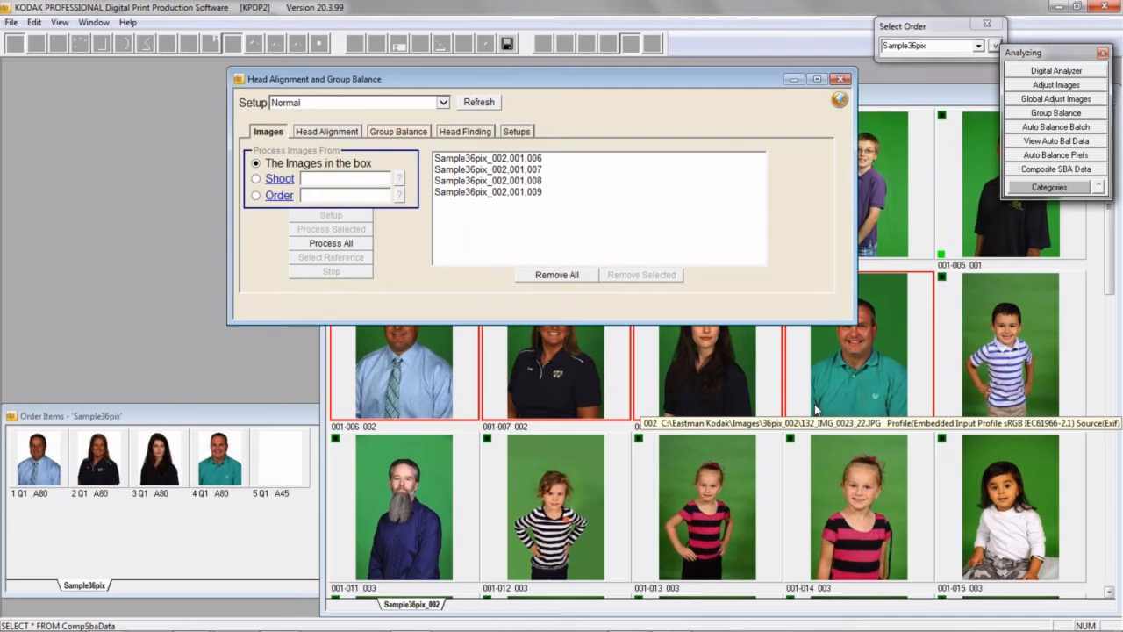
click(325, 246)
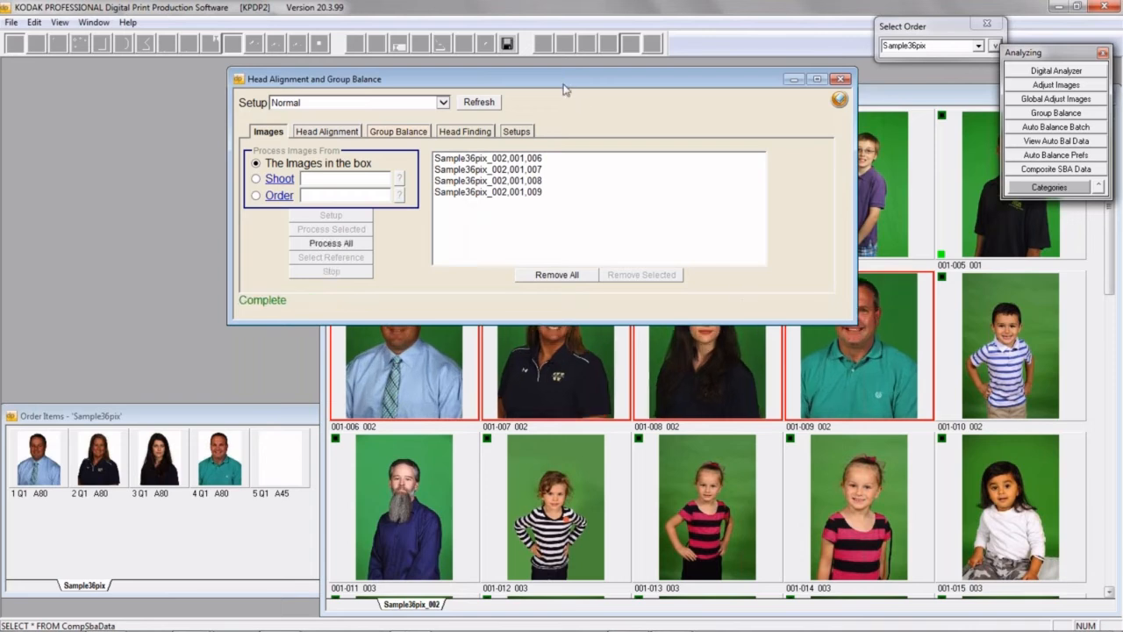
drag(564, 85, 633, 442)
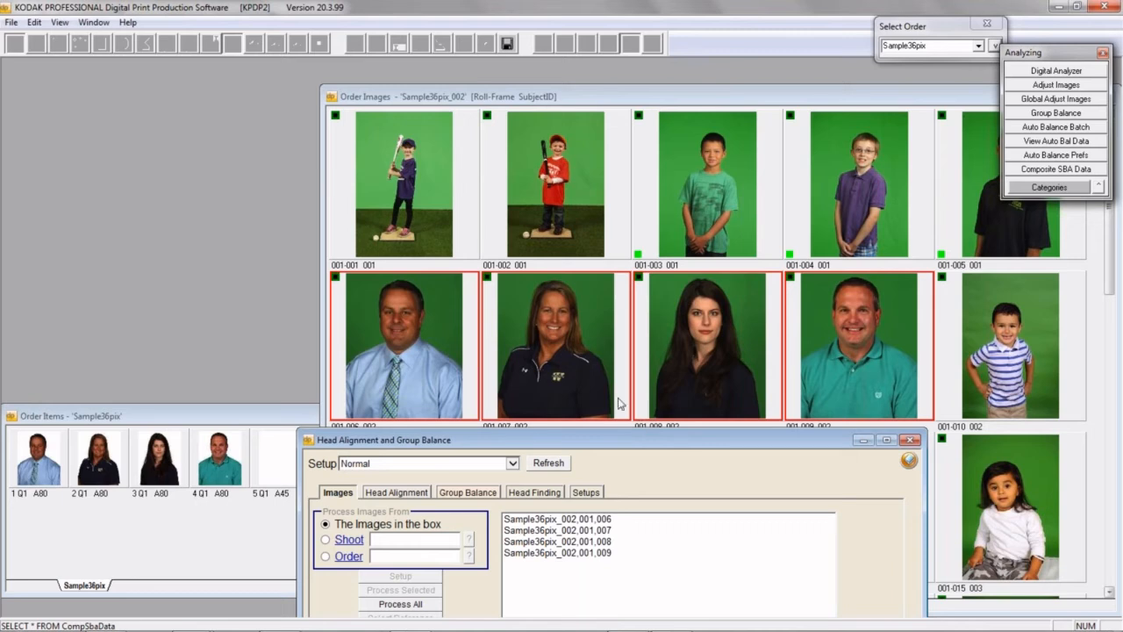
Step: Retrieve all Composite SBA records without search criteria, examine the processed images' data, and close the table
click(1072, 170)
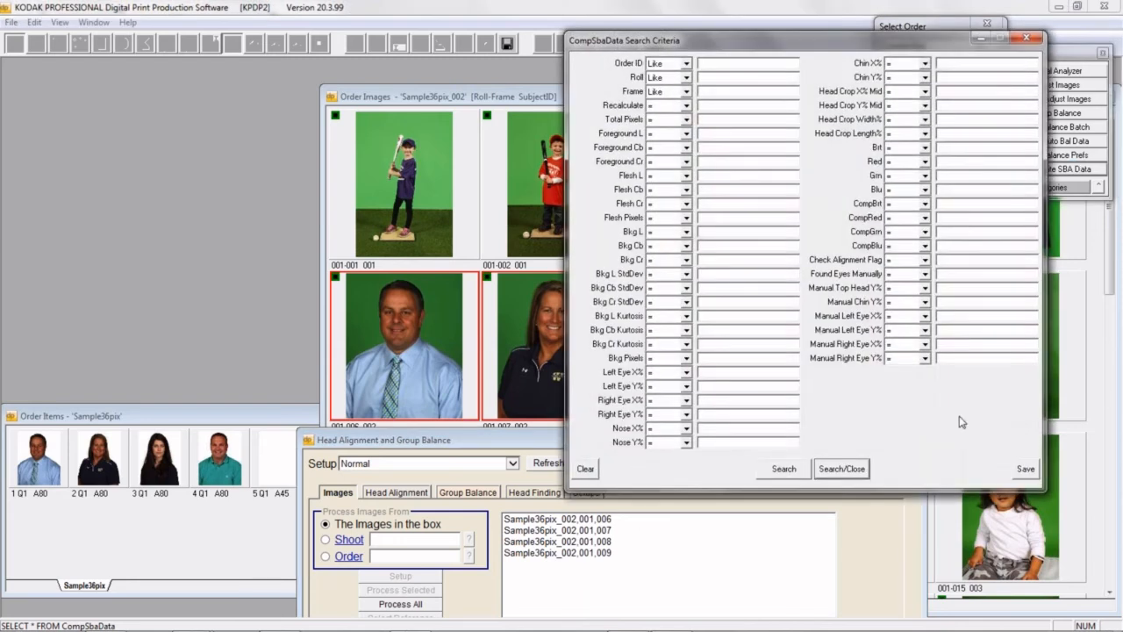
click(856, 474)
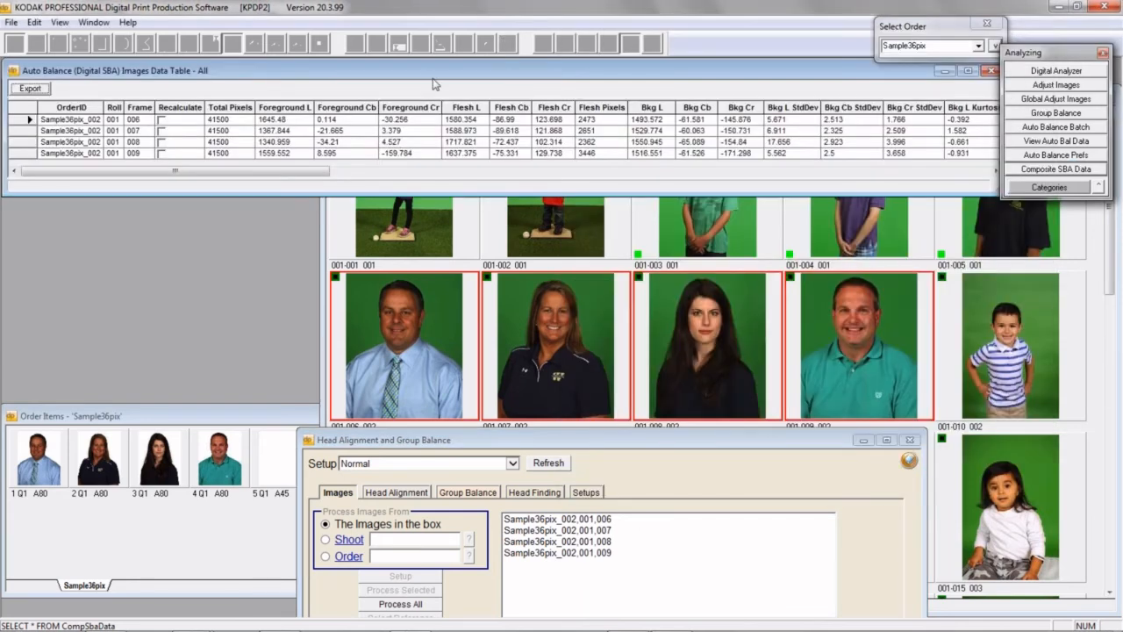
drag(430, 74, 650, 79)
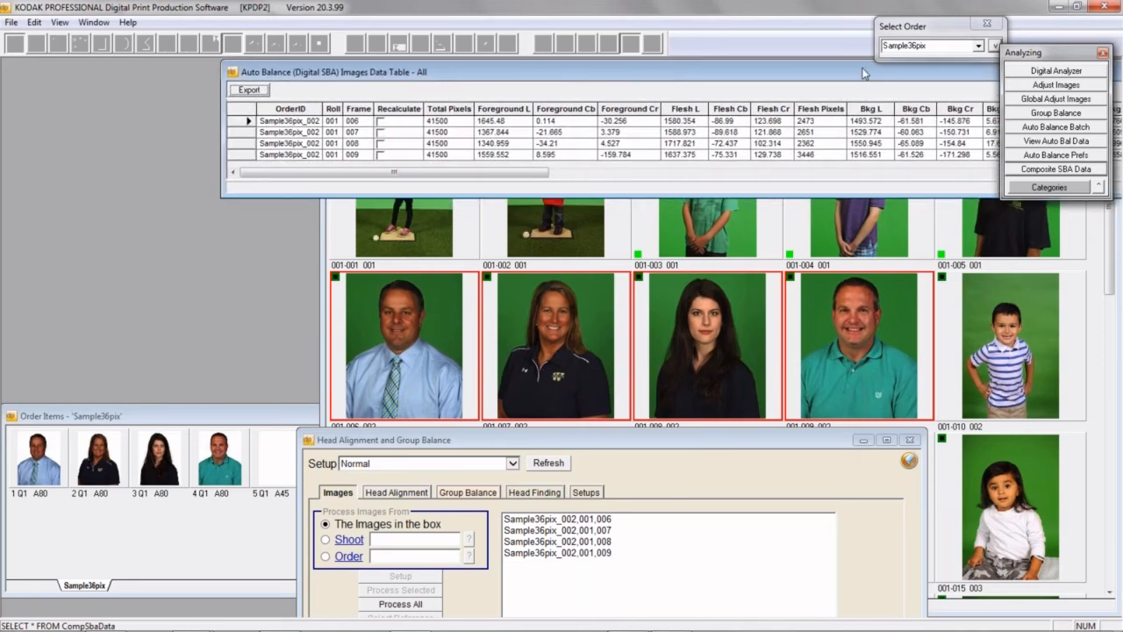
drag(865, 75, 527, 76)
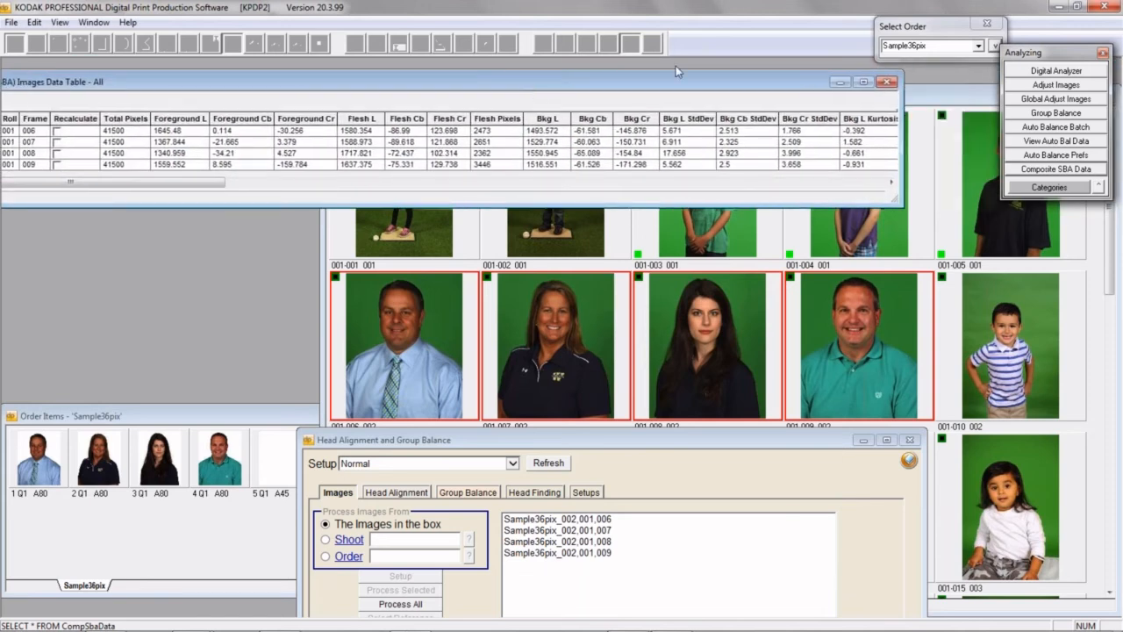
click(888, 81)
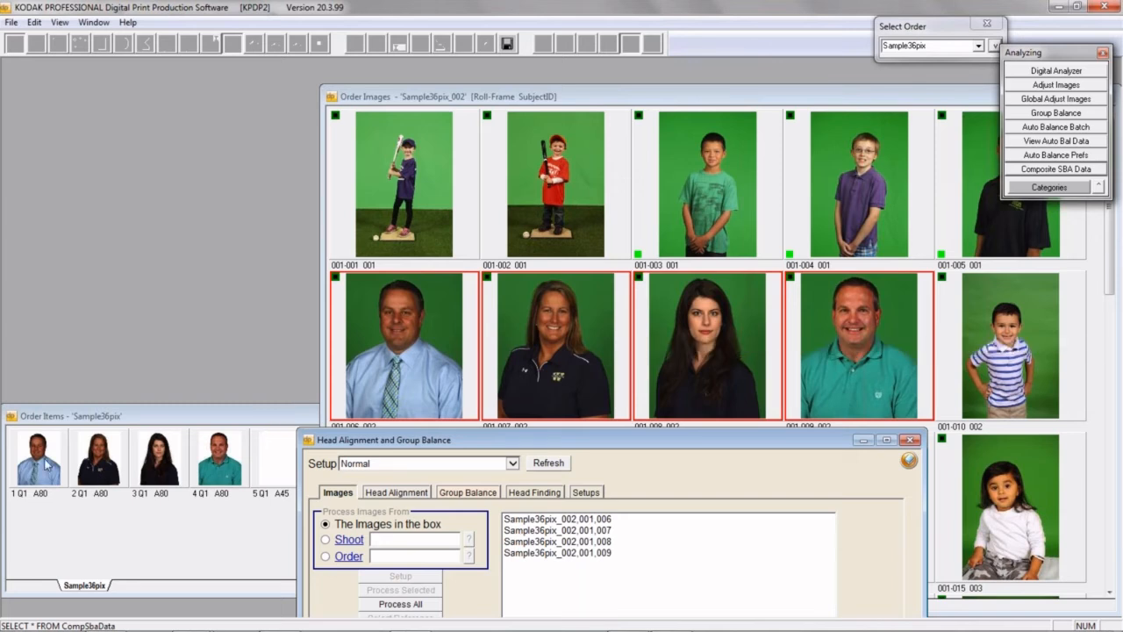
Step: Open order items 4 and 3 side by side to compare their head alignment against the grid, and close item 4
double_click(222, 459)
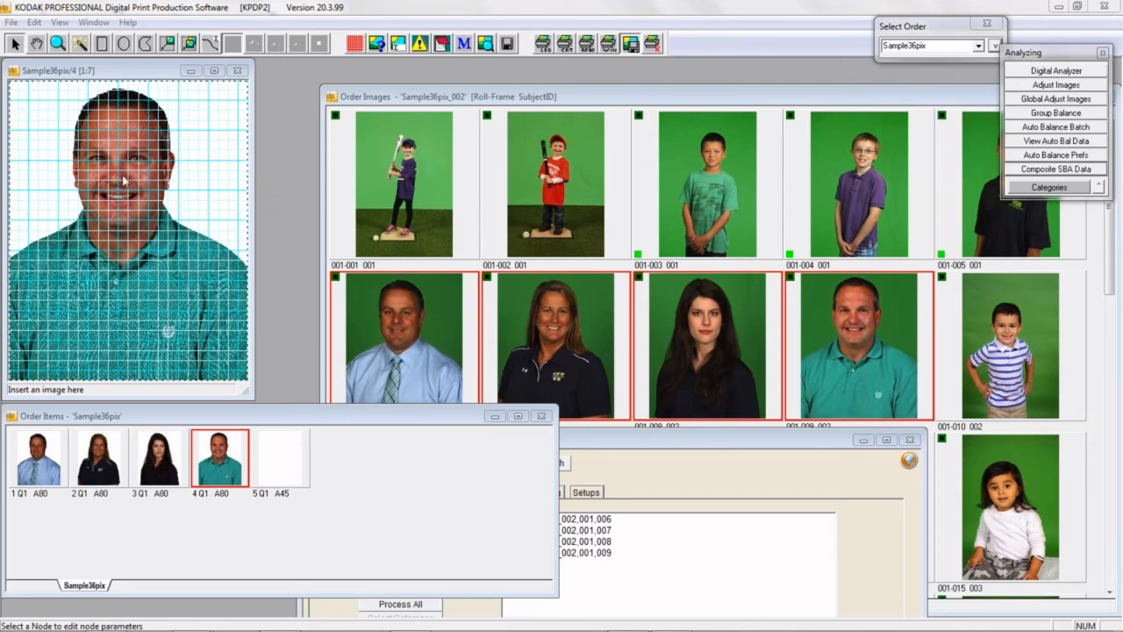
click(151, 458)
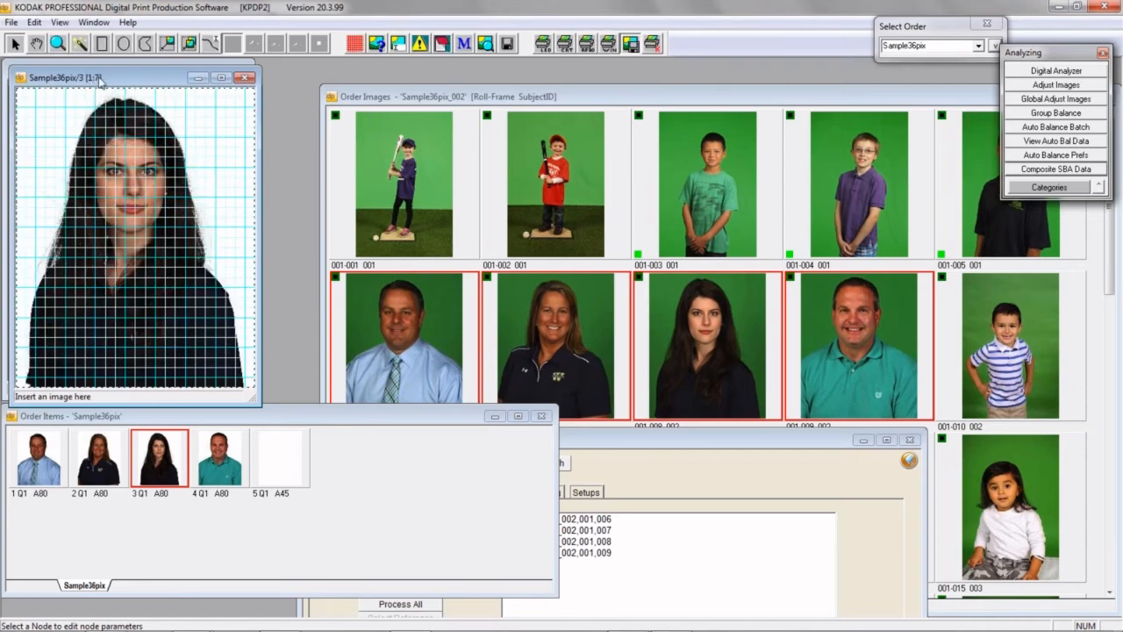
drag(100, 82, 347, 72)
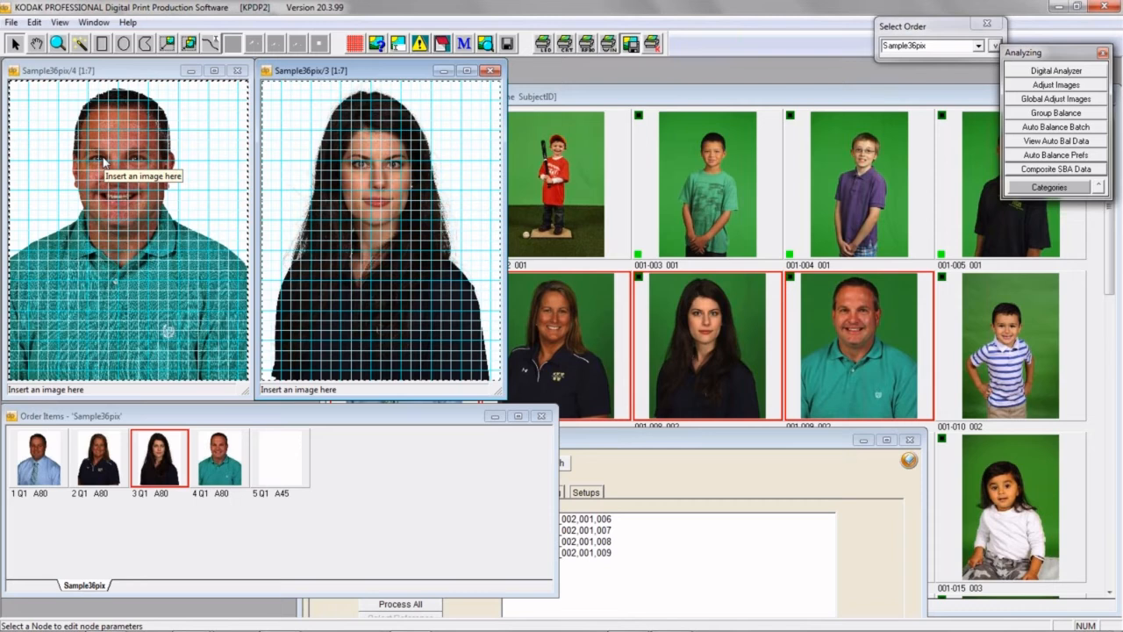
click(237, 71)
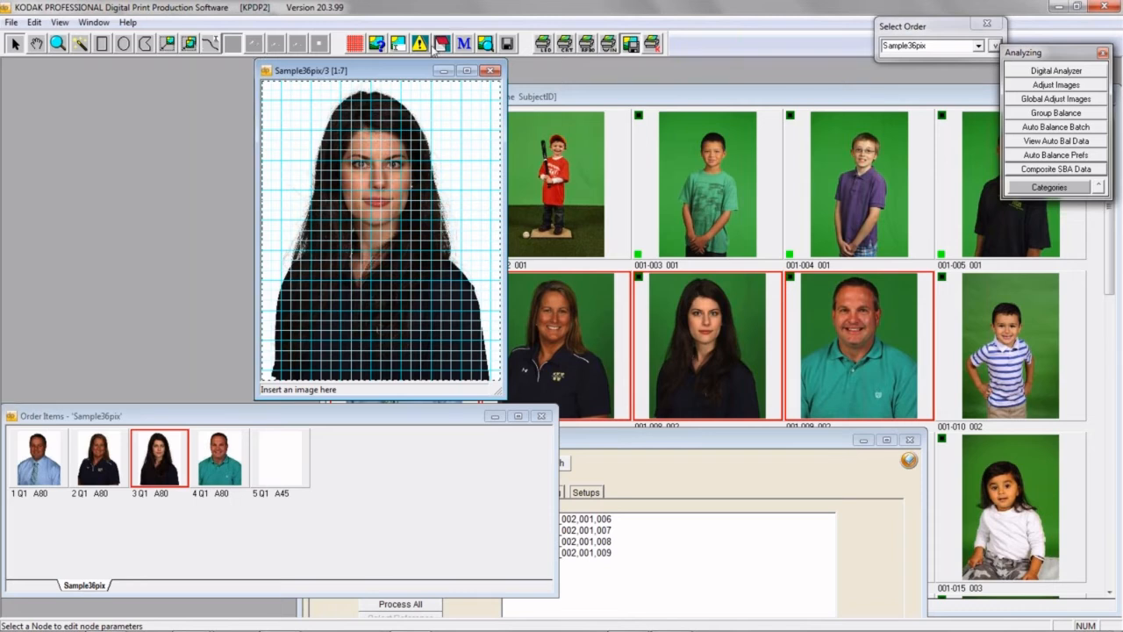
Step: Close order item 3 and reset all color, crop, rotation and angle corrections on the four selected portraits
click(493, 72)
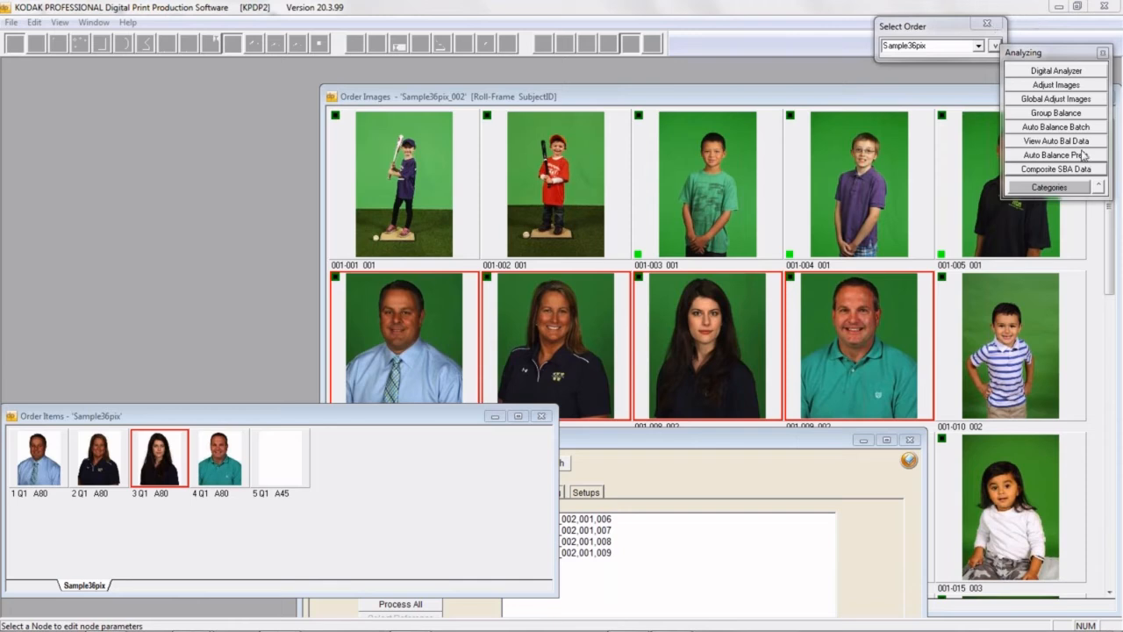
click(1075, 84)
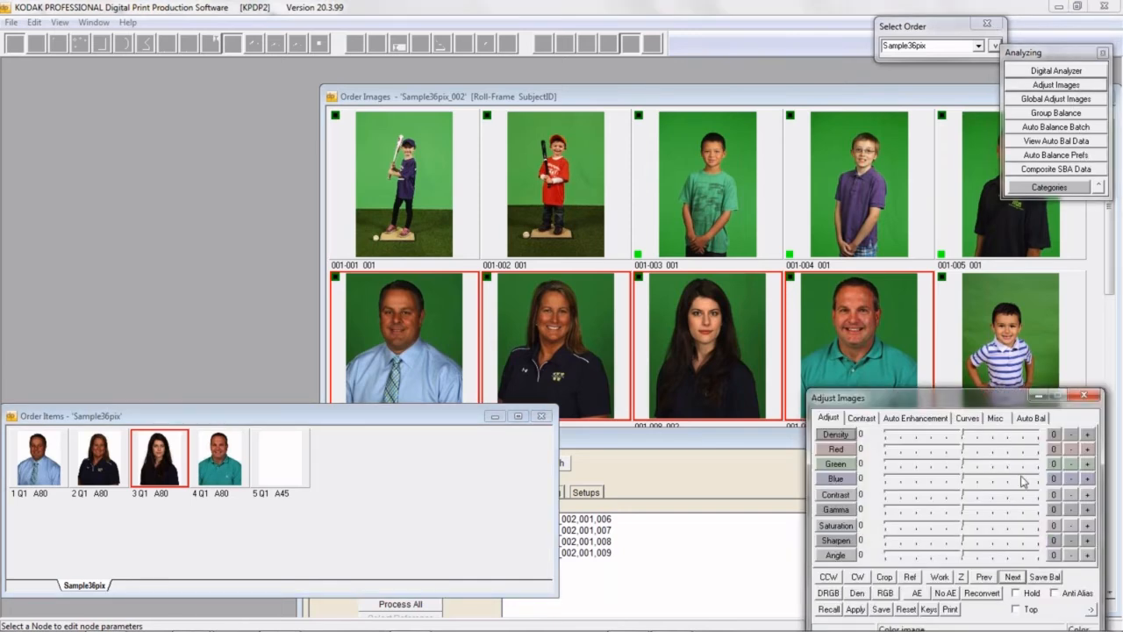
drag(999, 396, 344, 117)
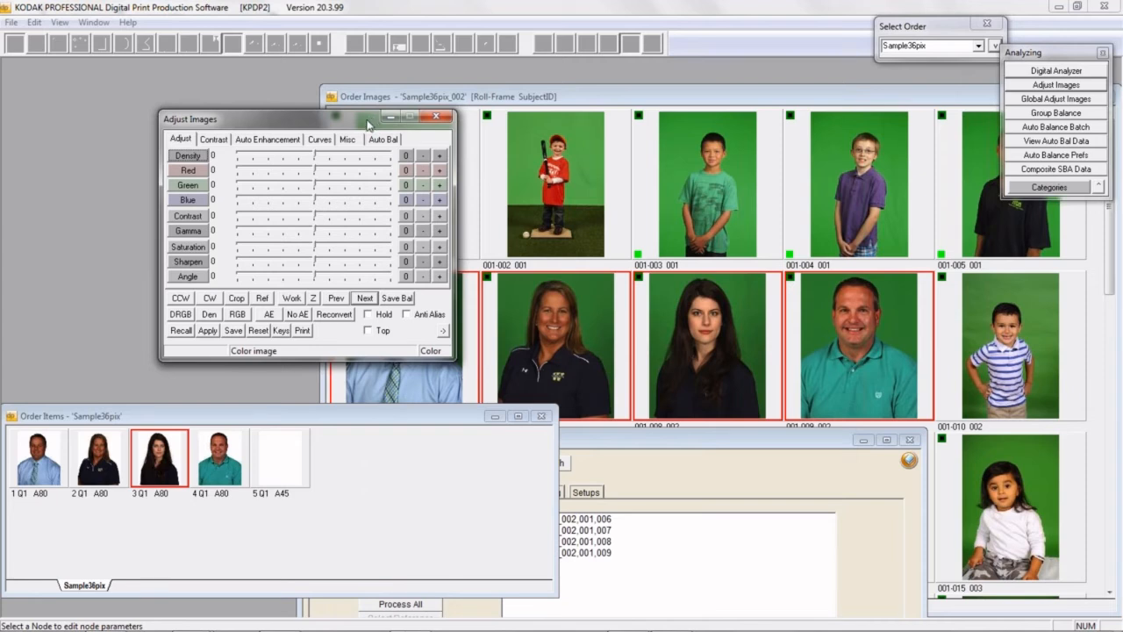
click(257, 331)
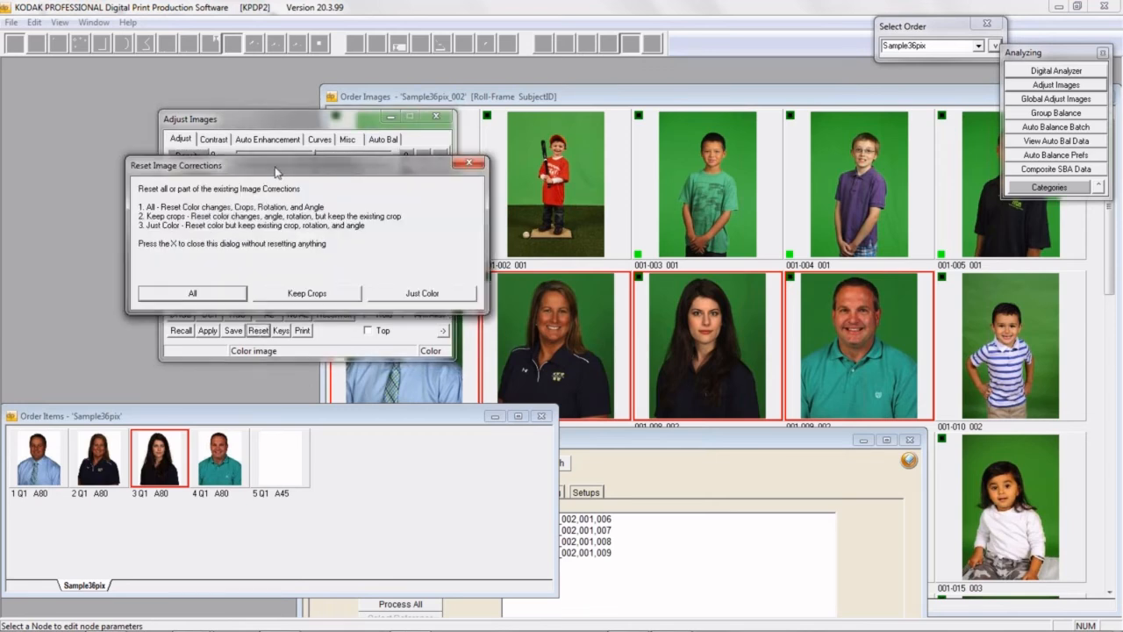
drag(275, 171, 249, 140)
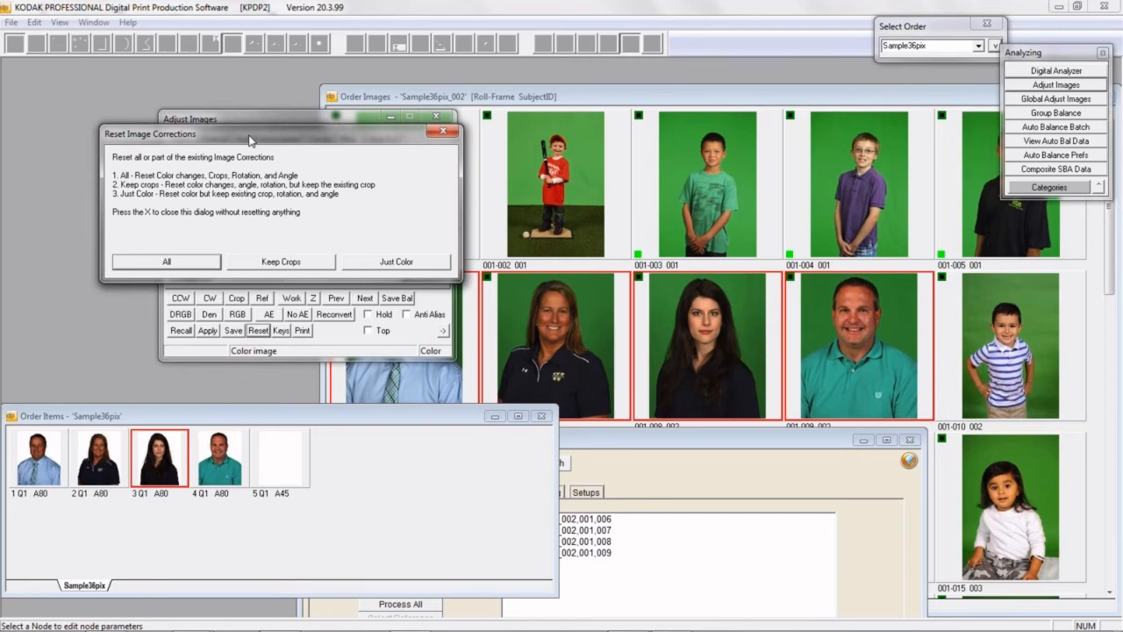
mouse_move(249, 141)
mouse_down()
mouse_move(372, 200)
mouse_move(320, 160)
mouse_move(247, 135)
mouse_up()
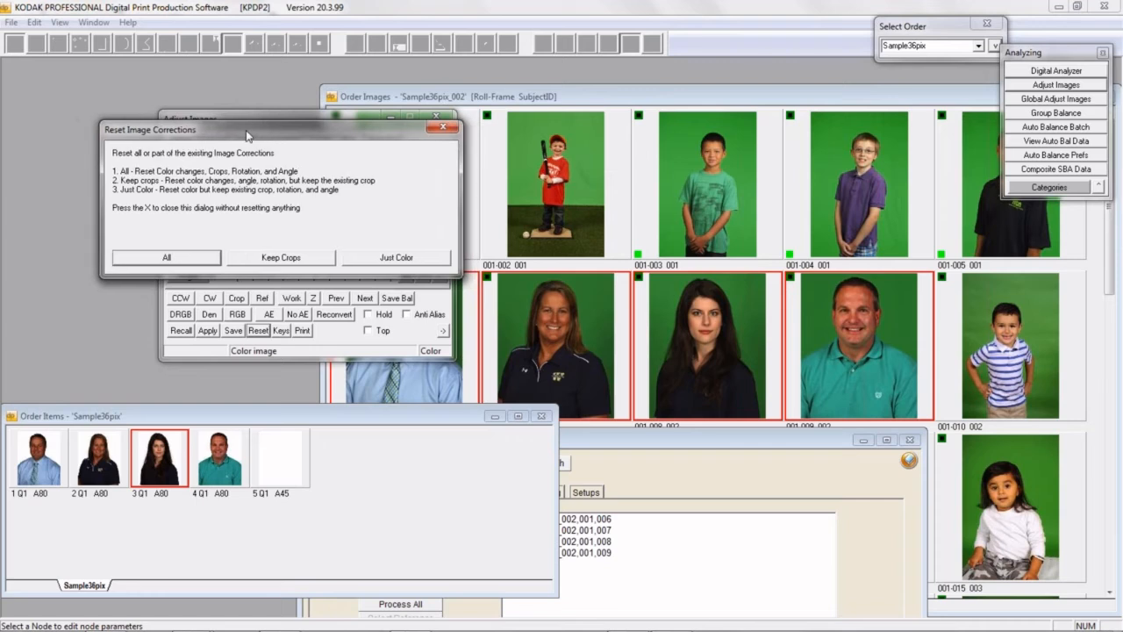
click(163, 261)
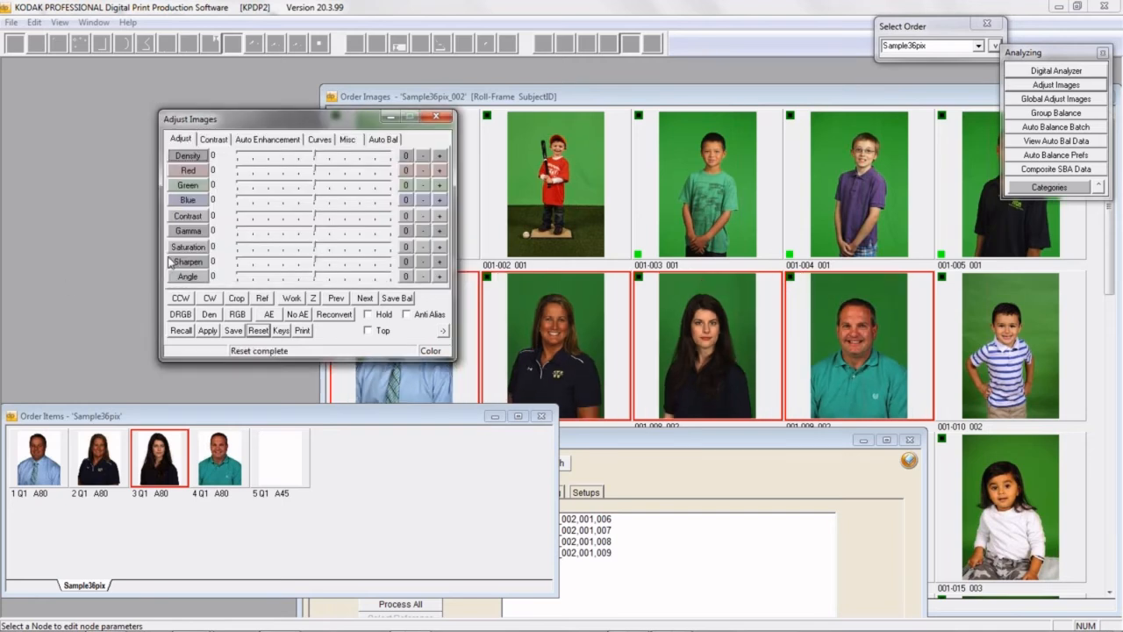
click(398, 118)
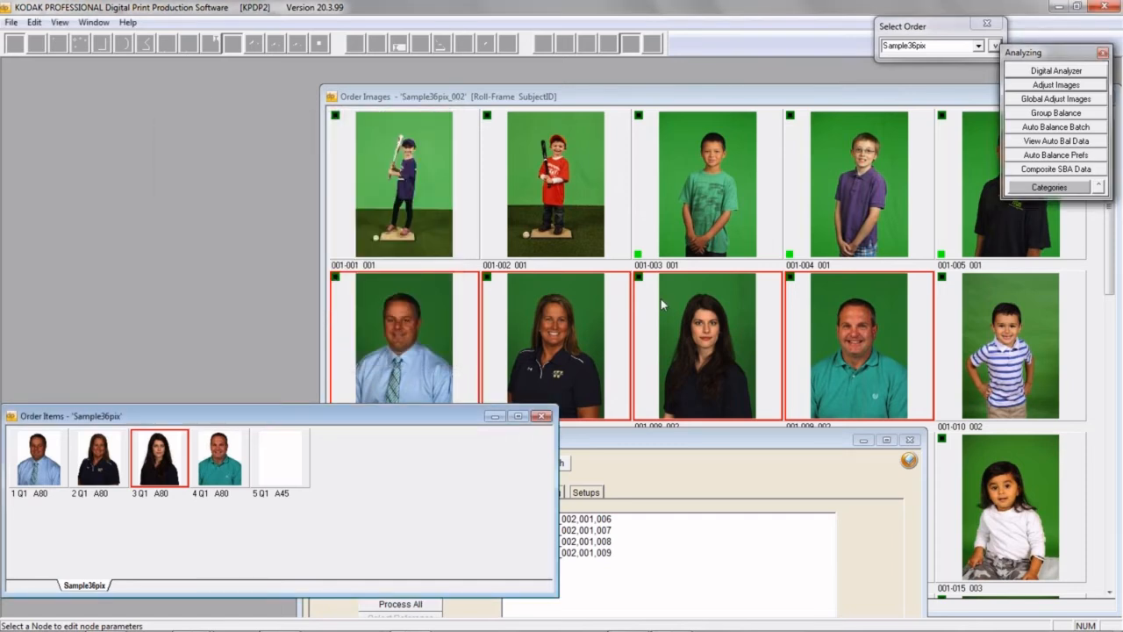
Step: Close the order items, enable balance in the Normal setup's group balance options, and open the SampleBalanceSetup parameters
drag(667, 439, 356, 101)
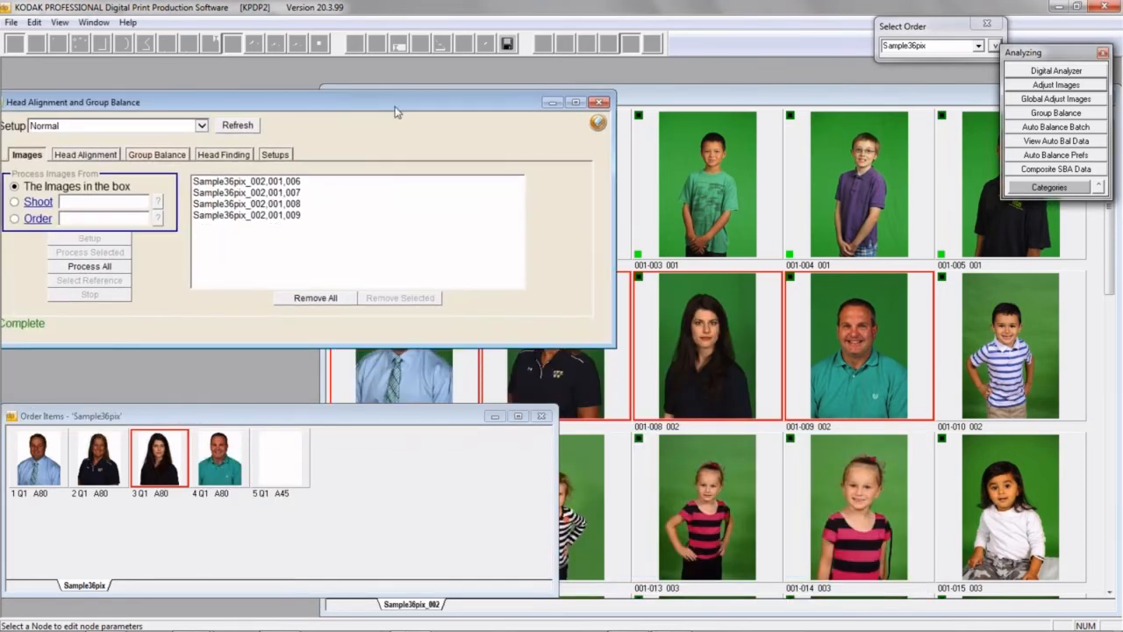
click(541, 416)
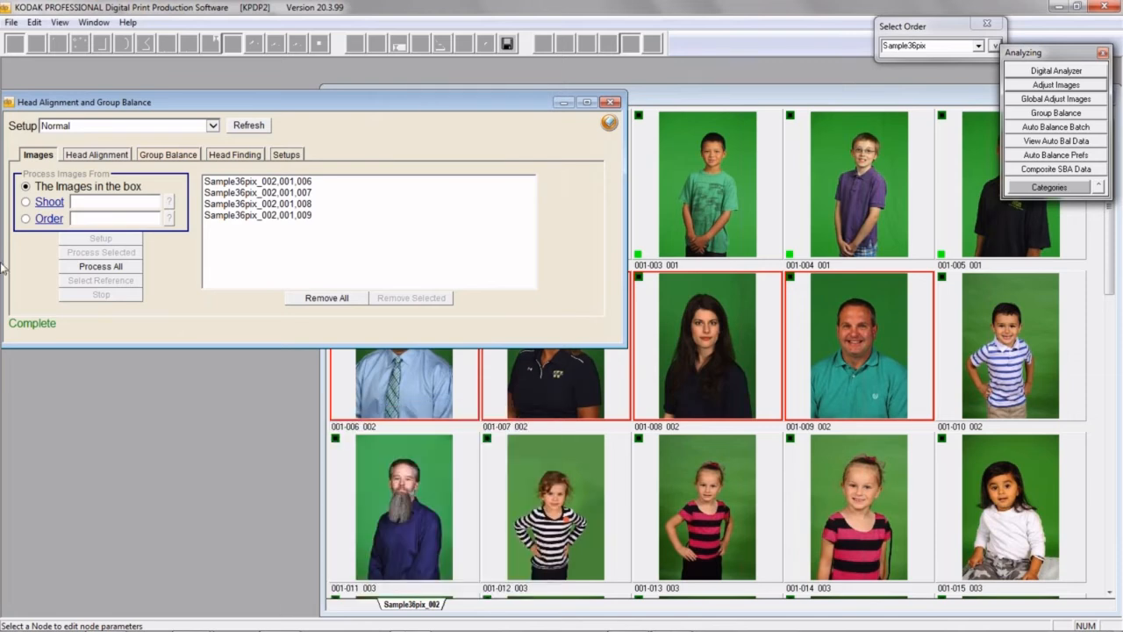
drag(194, 102, 207, 83)
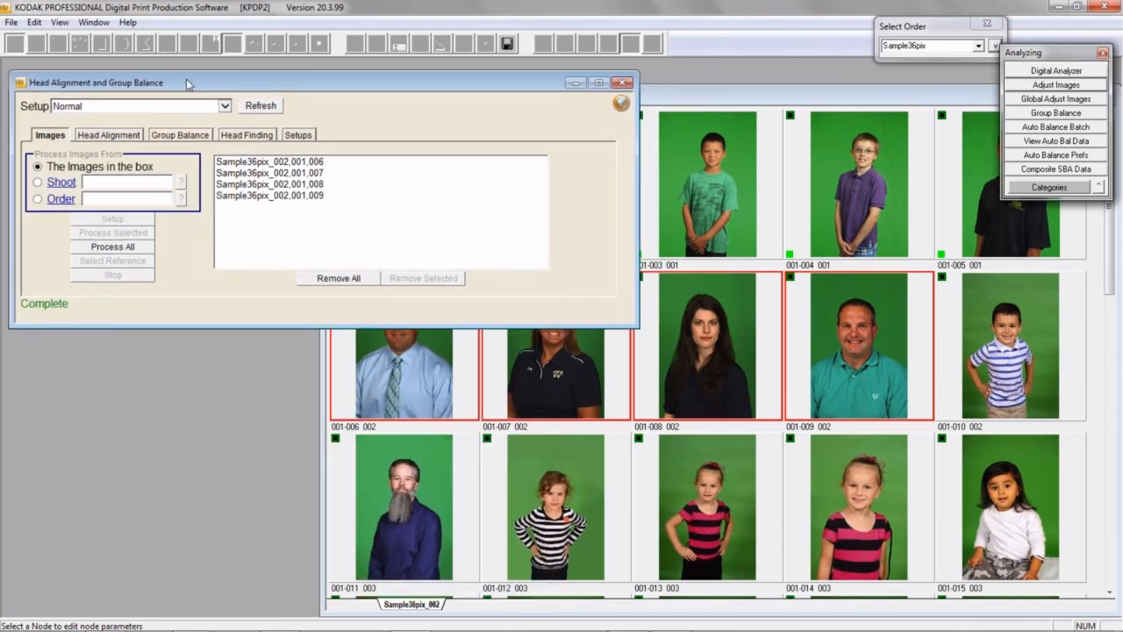
click(178, 137)
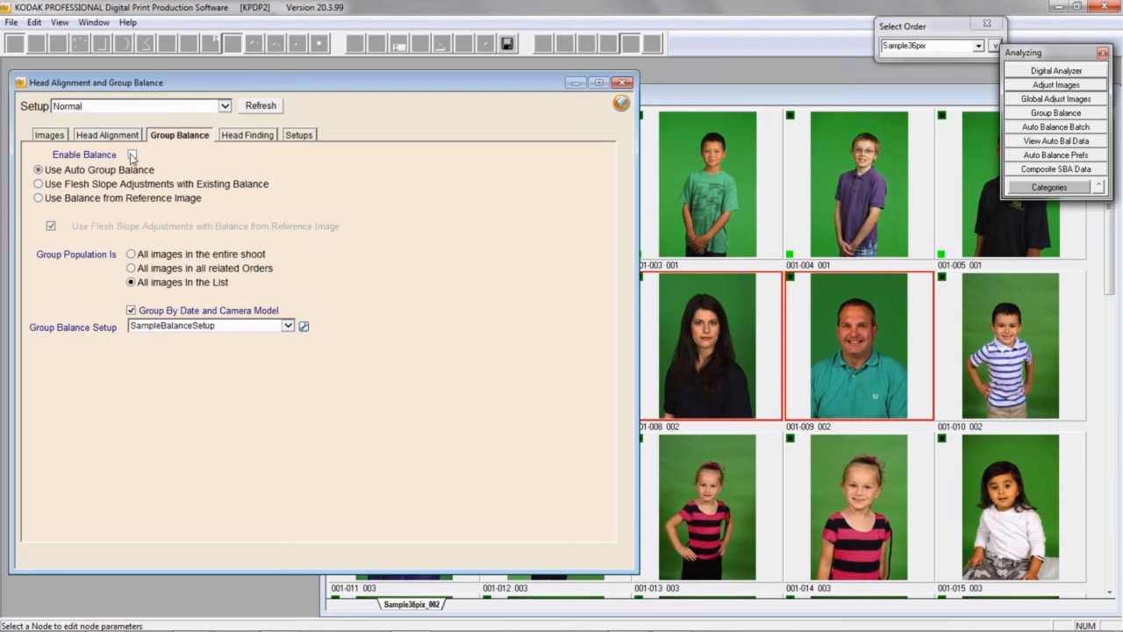
click(132, 155)
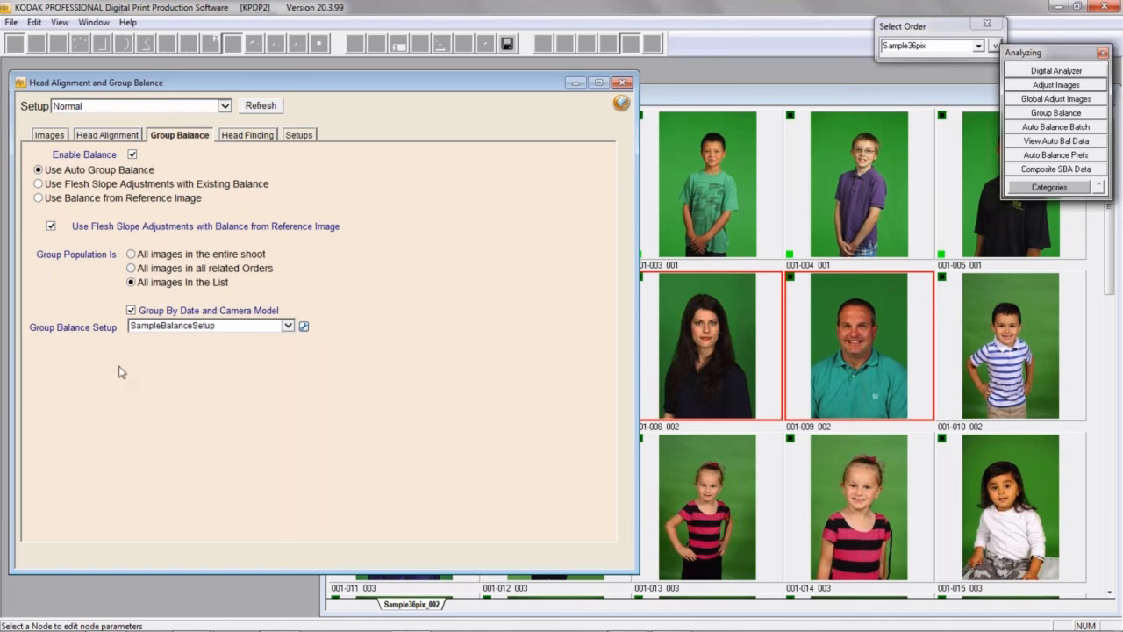
click(304, 328)
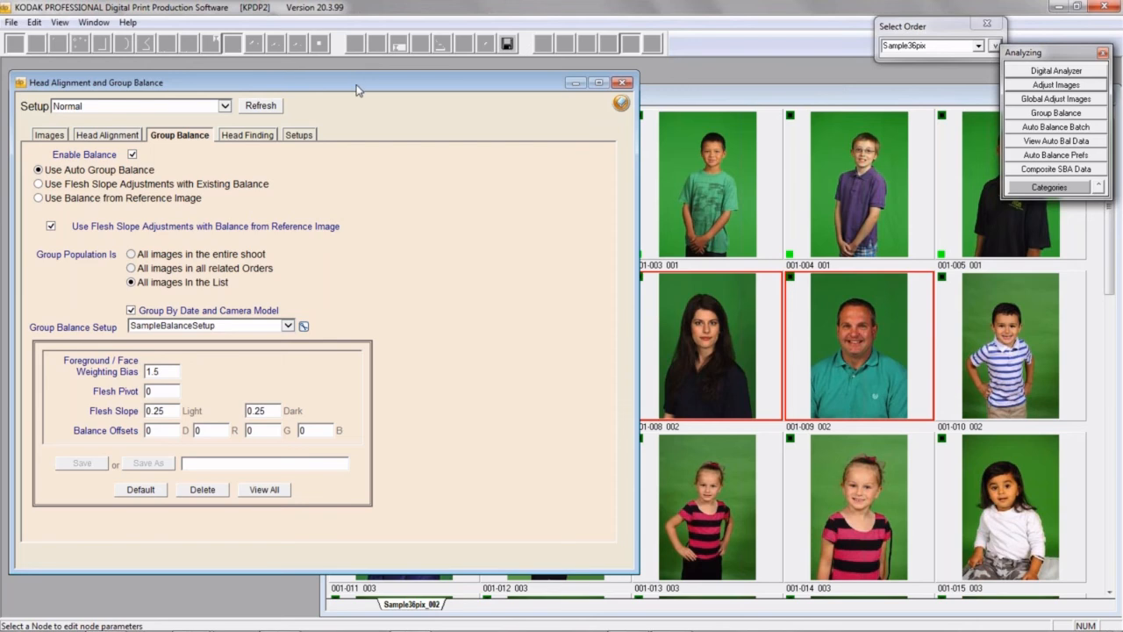
Step: Examine the selected portraits' color and the weighting, flesh and offset parameters of SampleBalanceSetup
drag(356, 88, 540, 448)
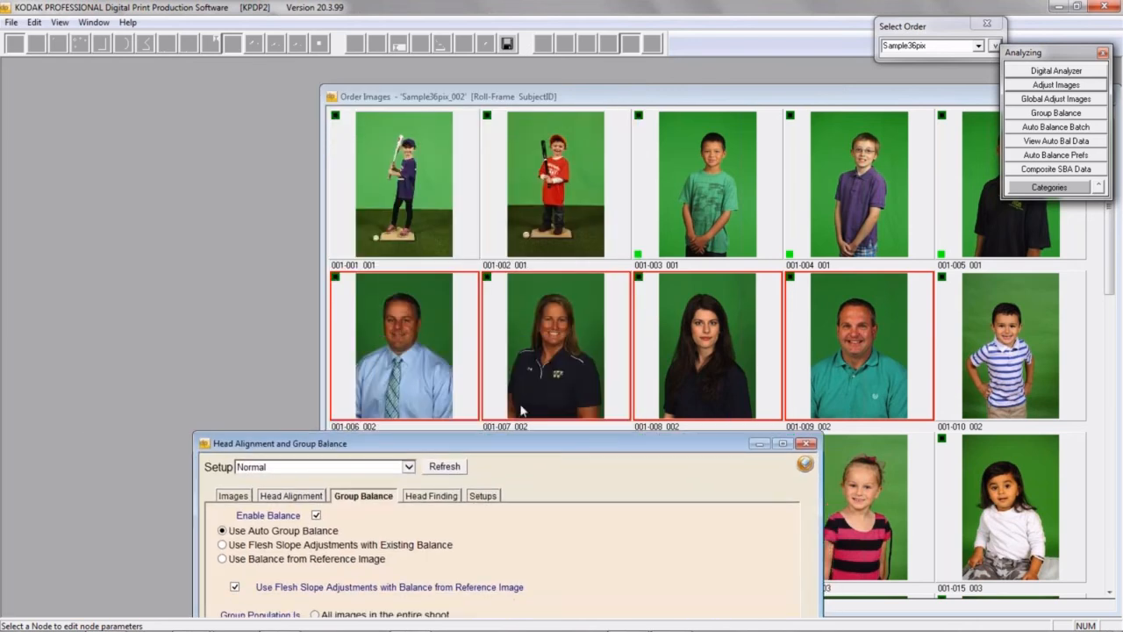
mouse_move(735, 344)
drag(676, 447, 533, 115)
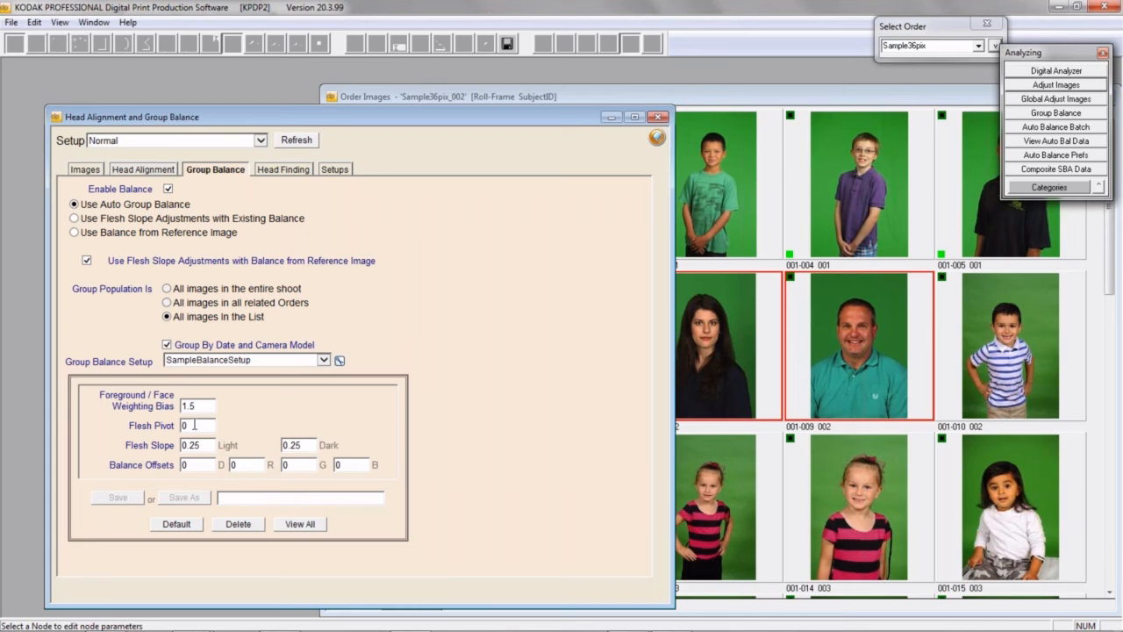
double_click(187, 465)
click(184, 465)
Step: Review the alignment and balance options, set head position recalculation to all selected images even if already processed, and save the Normal setup
click(86, 169)
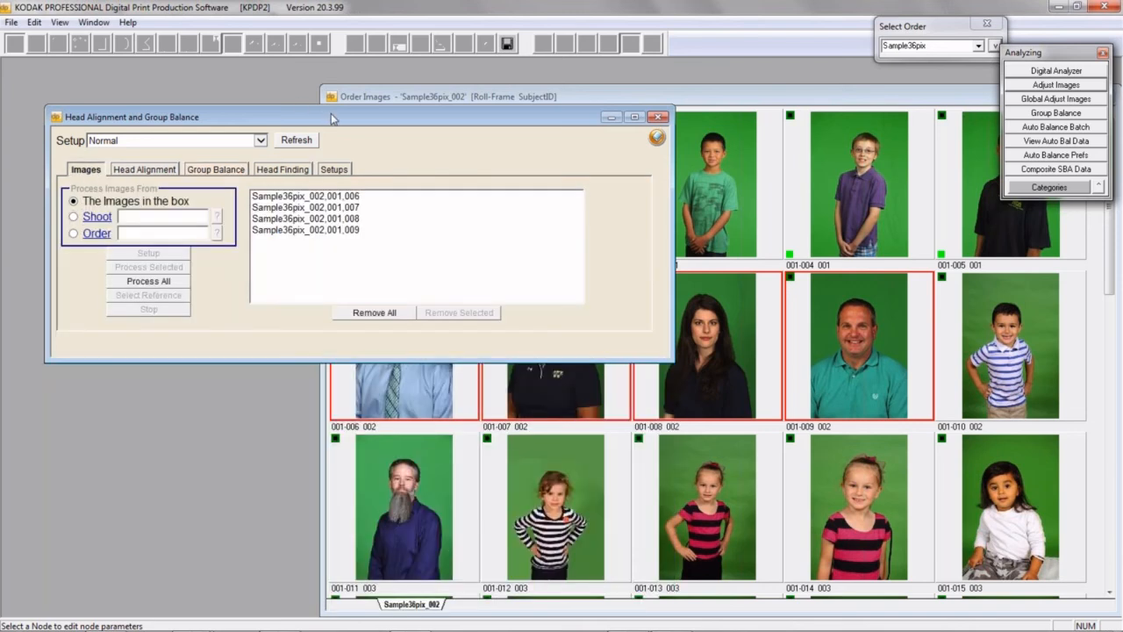
drag(334, 118, 335, 220)
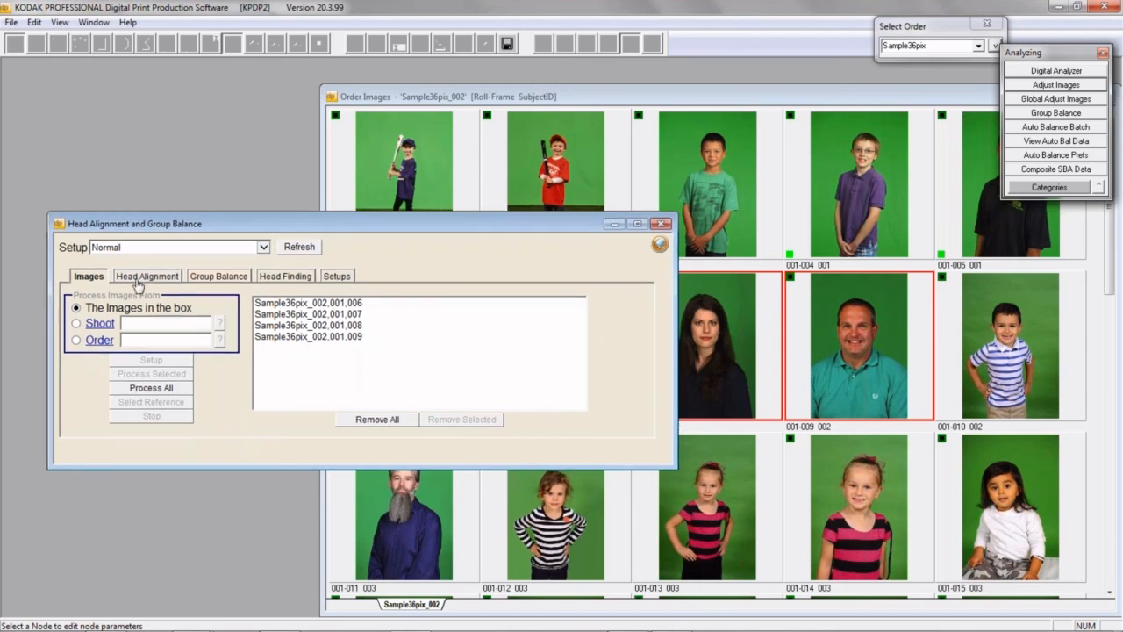
click(143, 278)
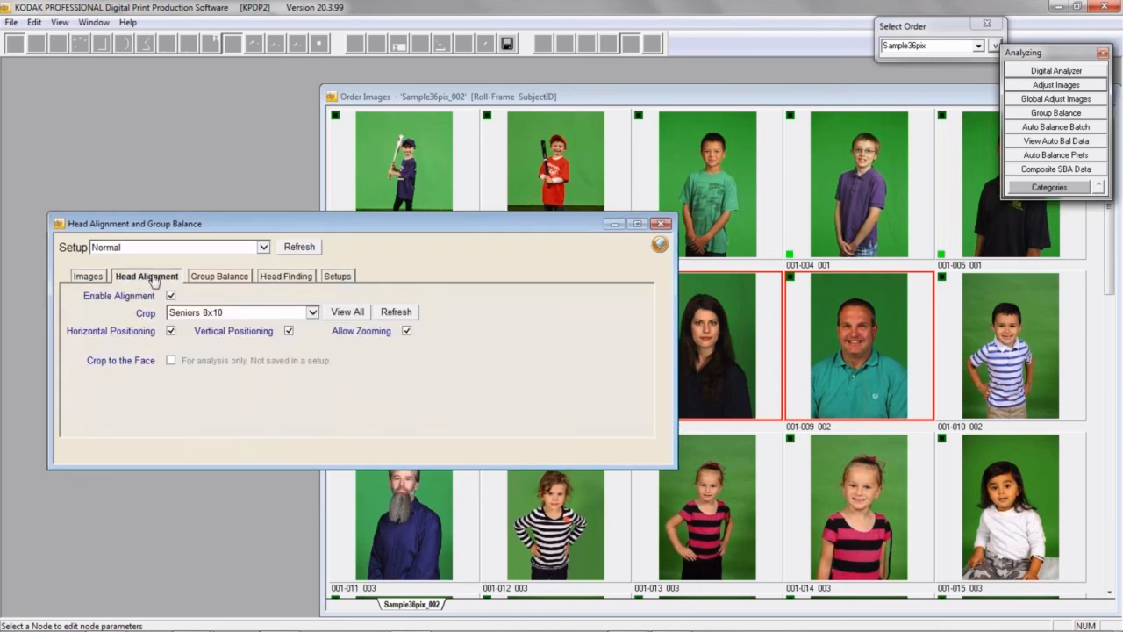
click(218, 276)
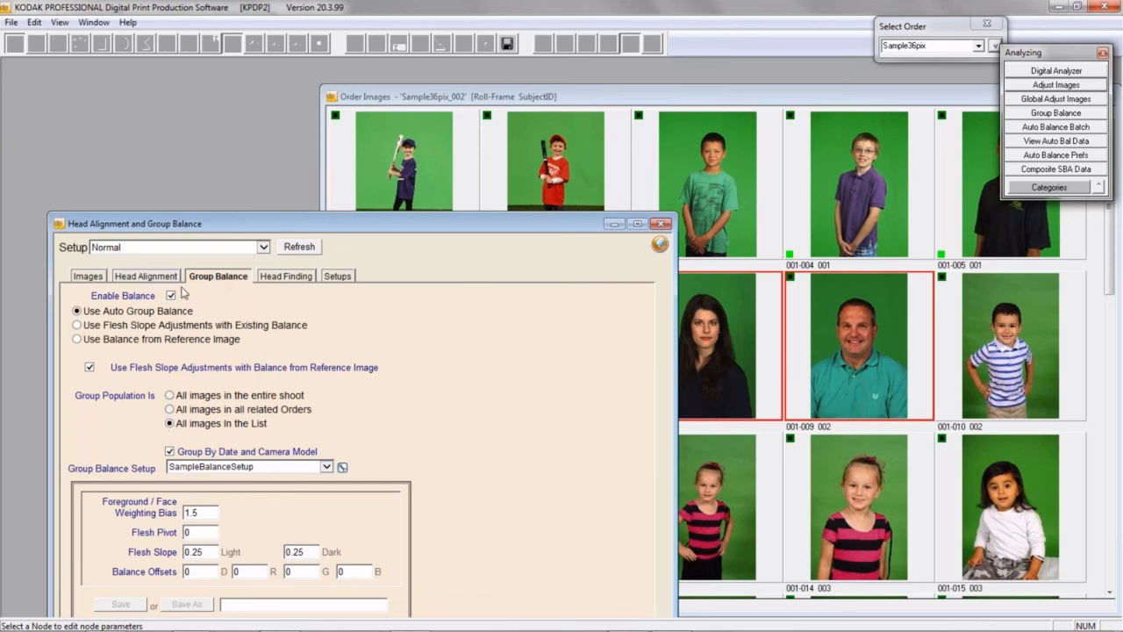
click(284, 276)
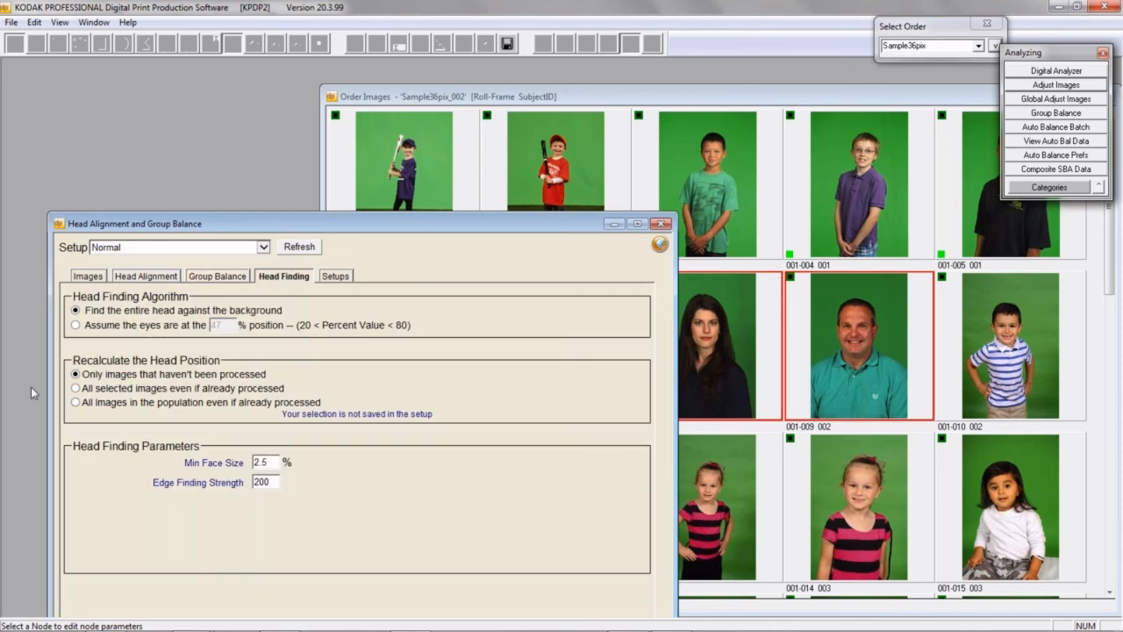
click(77, 389)
click(333, 274)
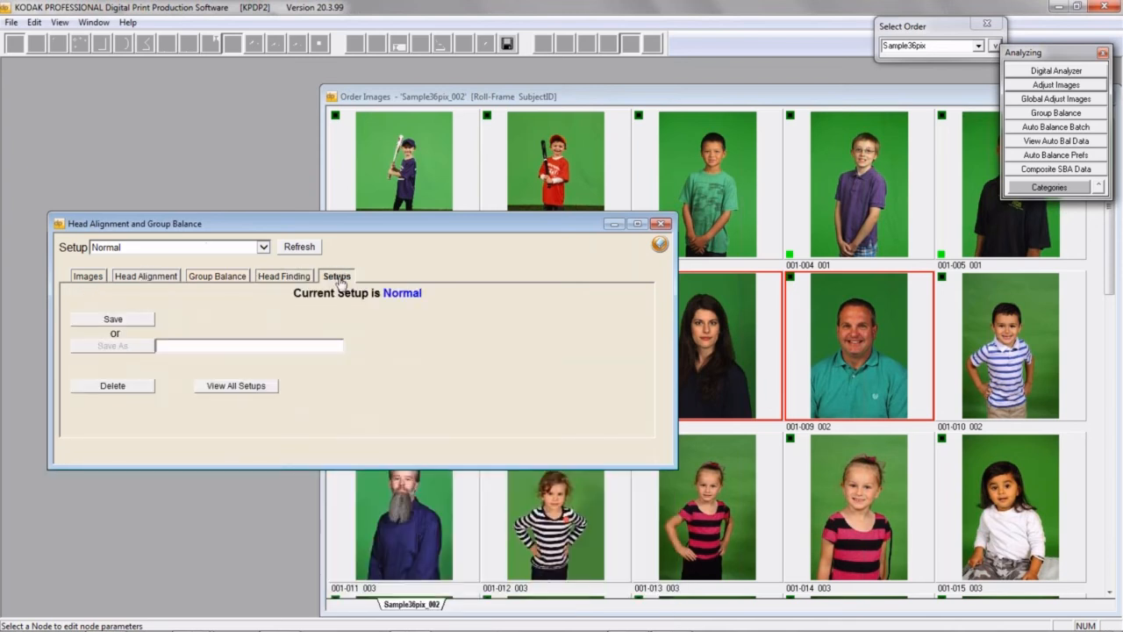
click(131, 322)
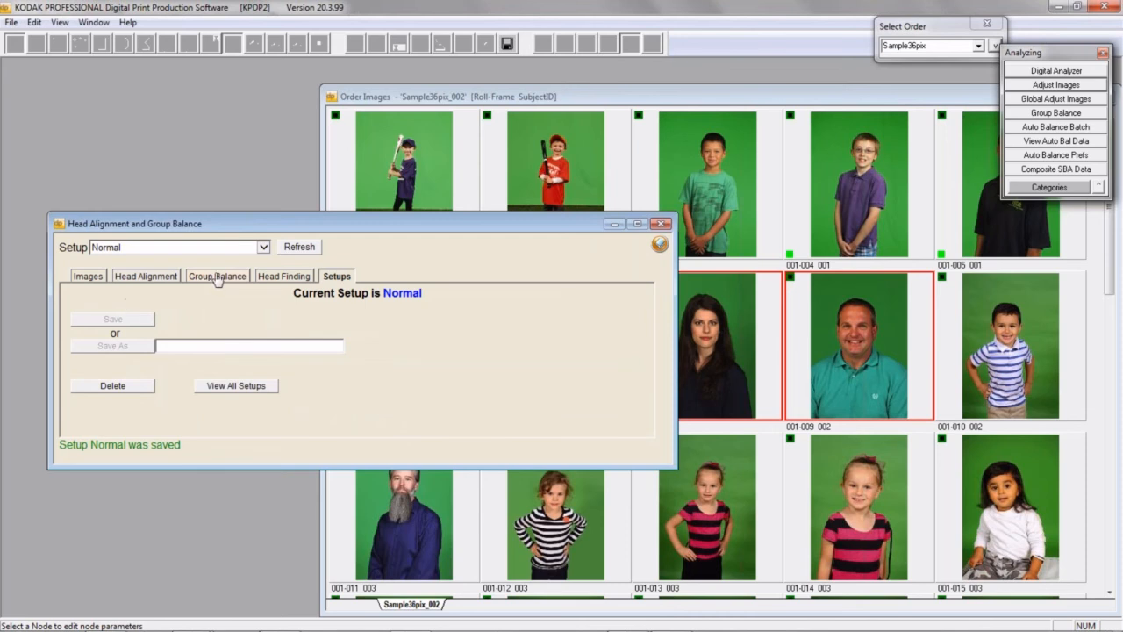
Step: Process all four listed portraits with head alignment and group balance, and uncover their thumbnails to check the result
click(216, 277)
click(147, 282)
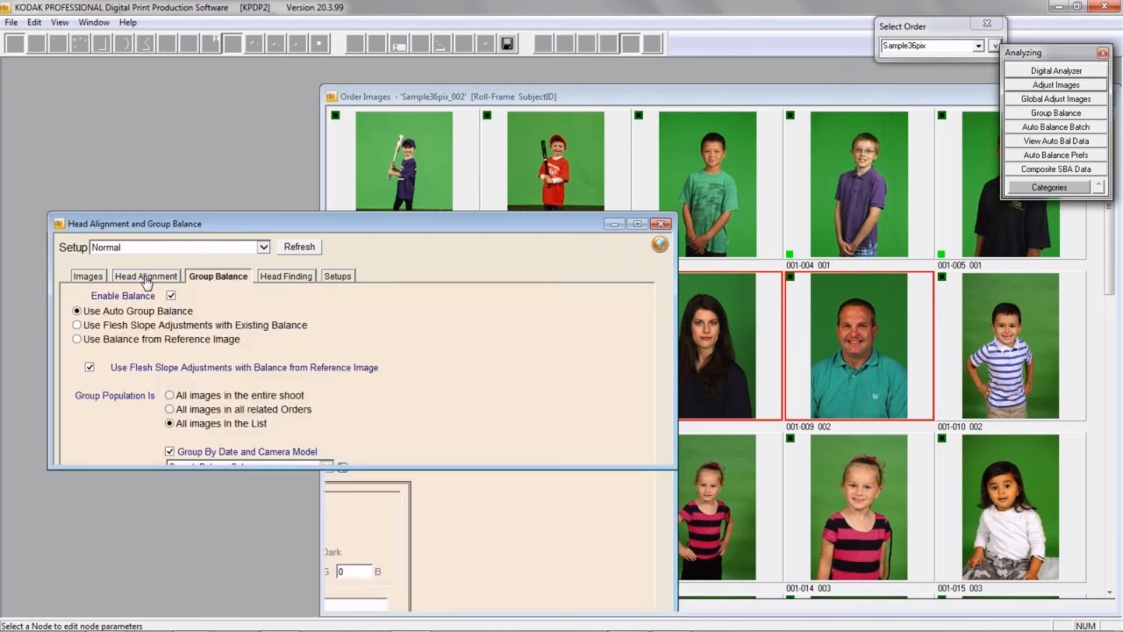
click(88, 278)
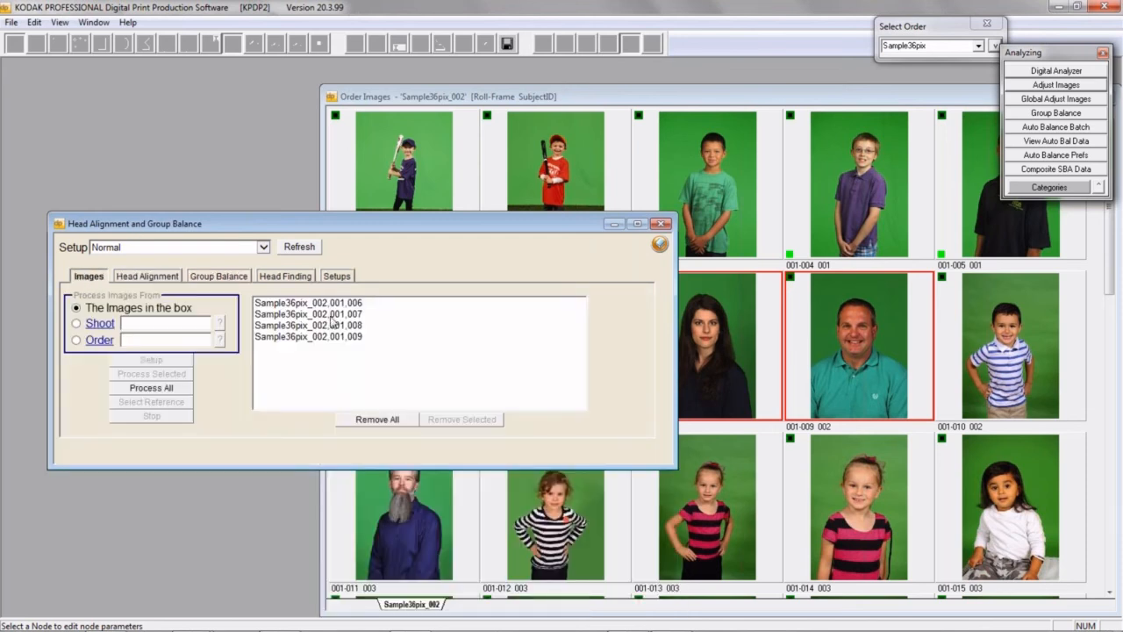
click(127, 395)
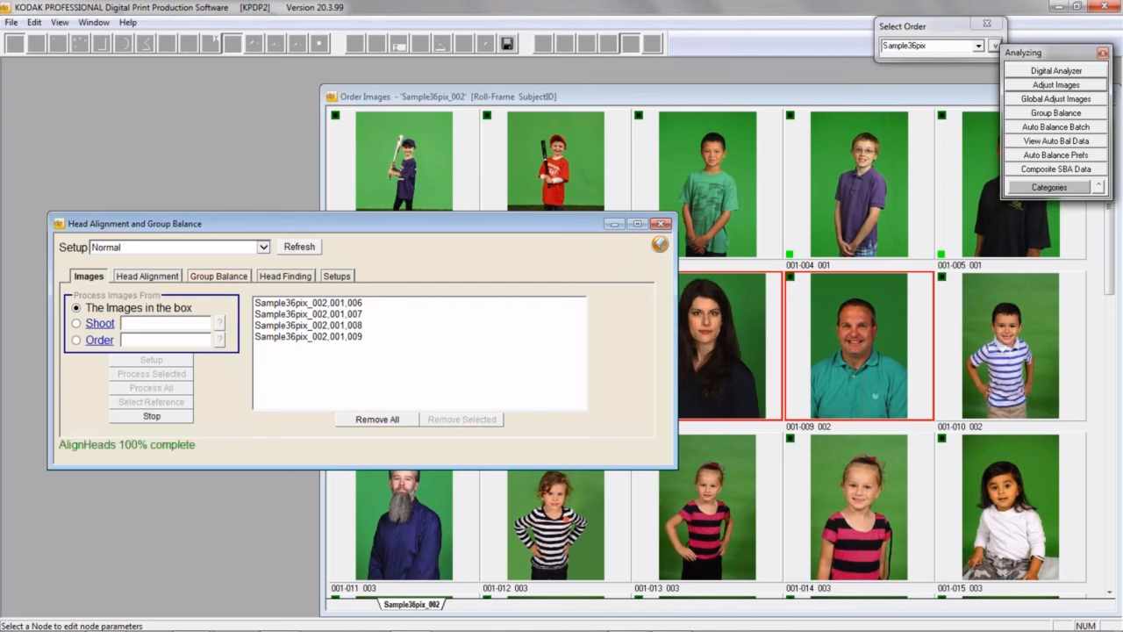
drag(371, 225, 376, 468)
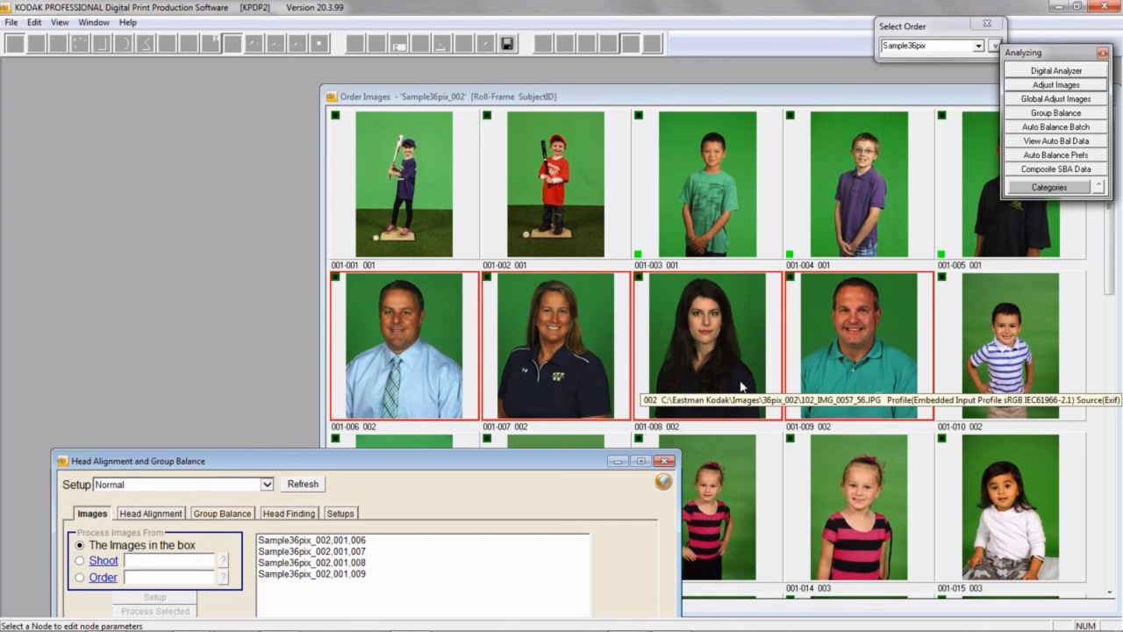
mouse_move(909, 630)
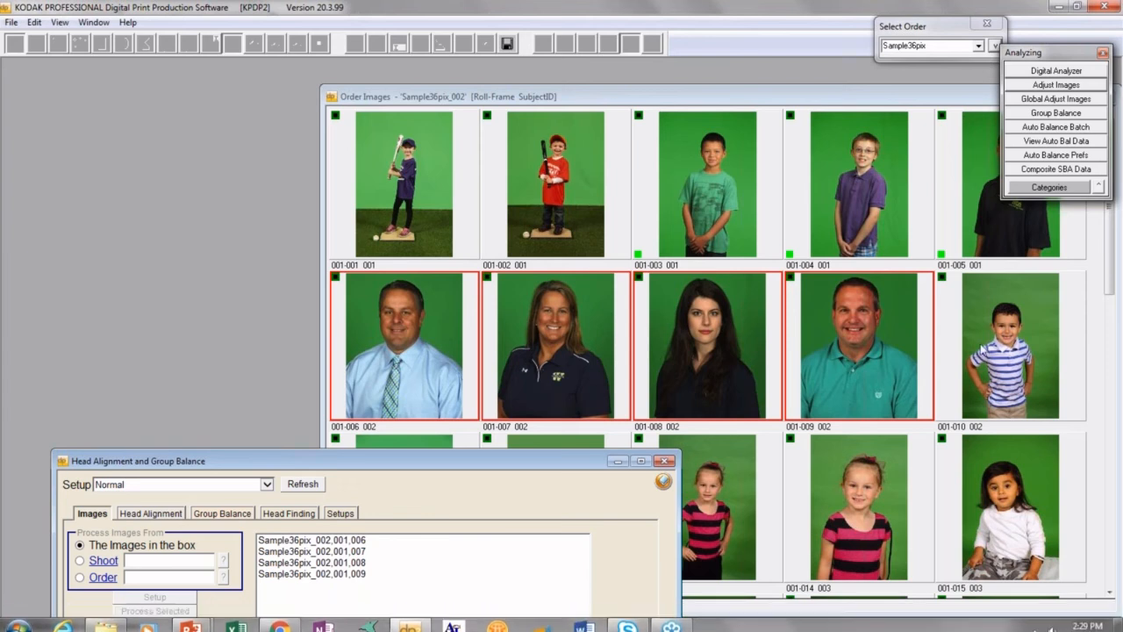
Step: Remove the four processed images, 001,006 to 001,009, from the head alignment and group balance list
drag(382, 471, 502, 286)
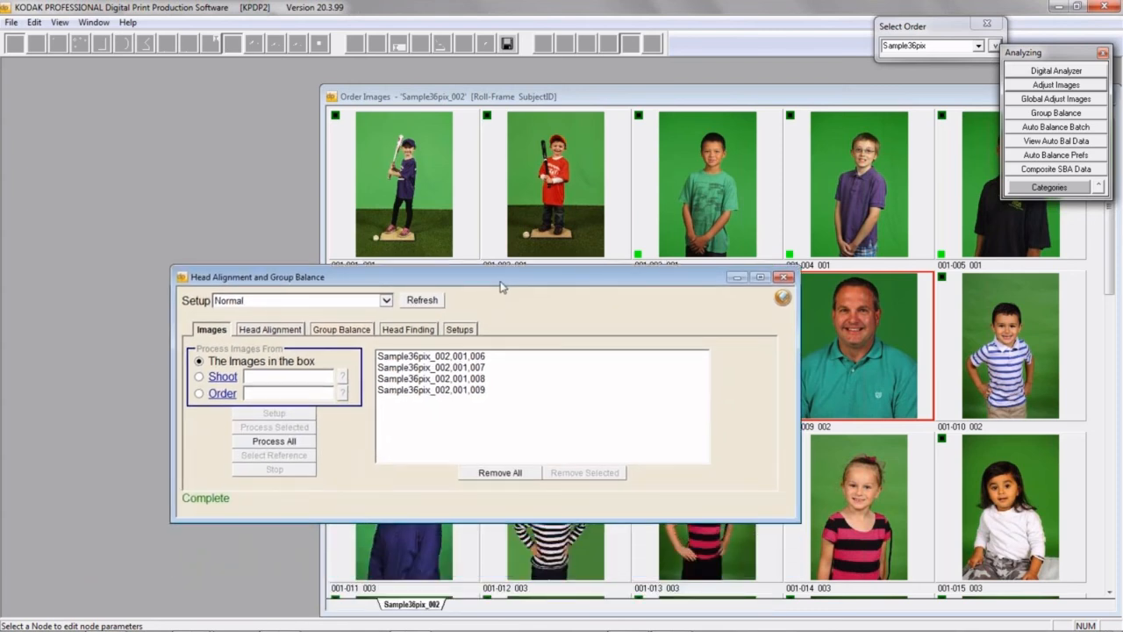
click(418, 154)
click(251, 282)
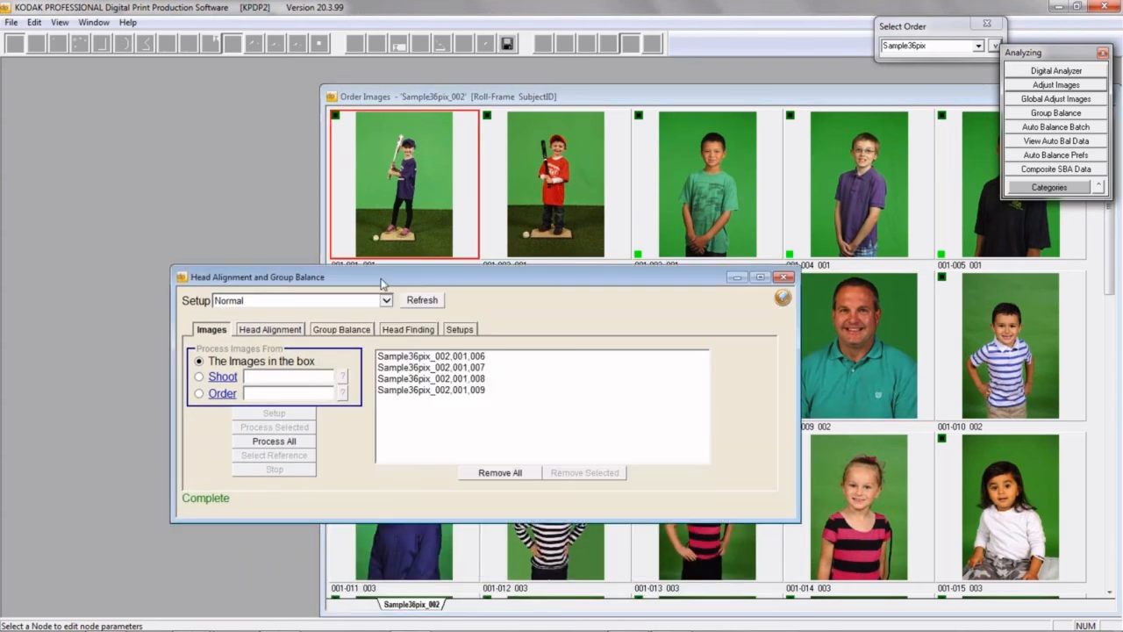
click(400, 357)
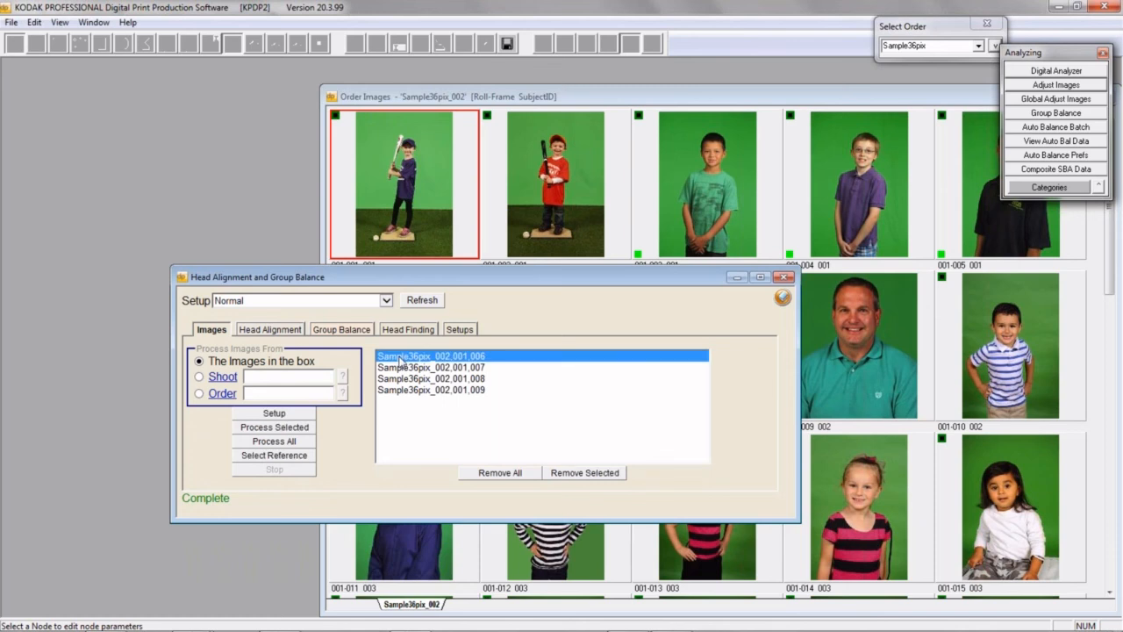
shift+click(453, 392)
click(567, 475)
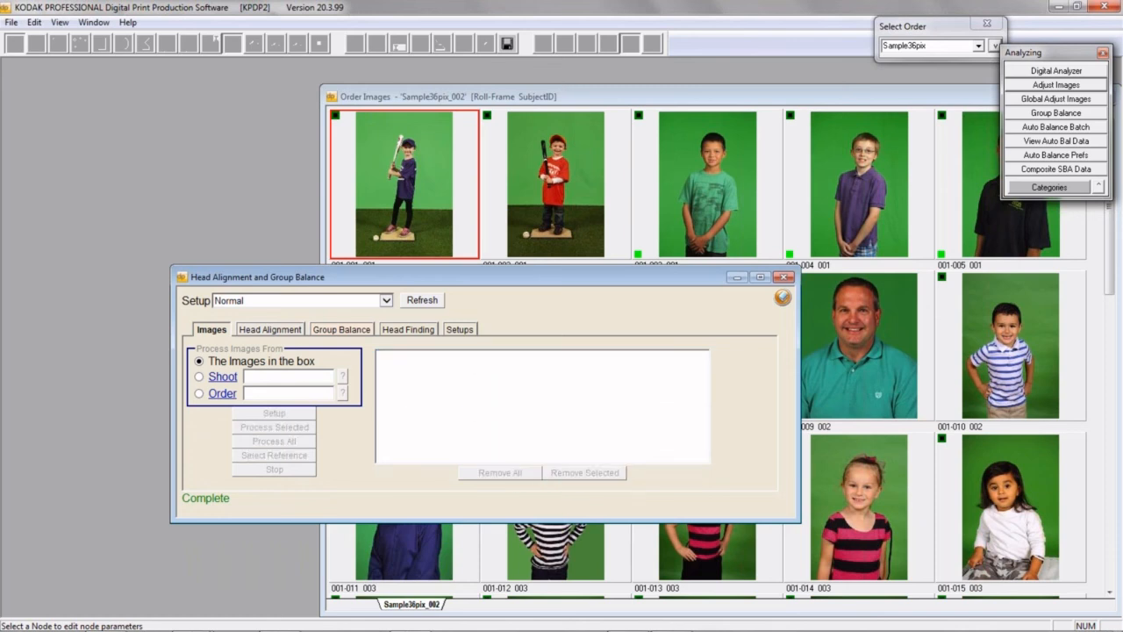
Step: Add the two baseball player images, 001-001 and 001-002, to the head alignment and group balance list and select the first one
ctrl+click(559, 151)
click(279, 281)
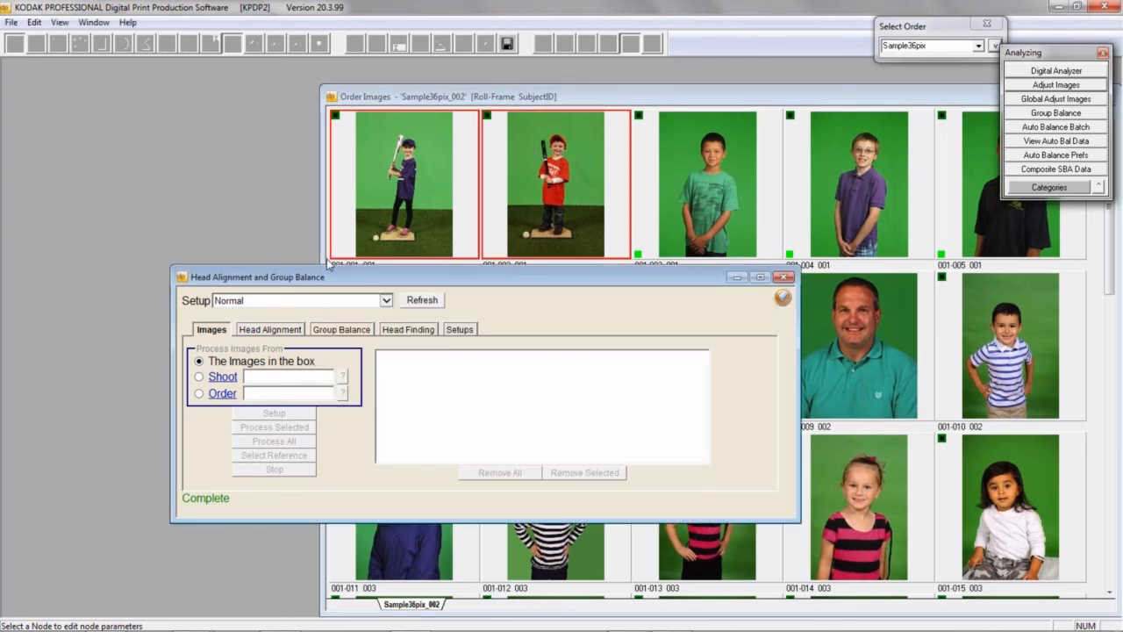
click(552, 154)
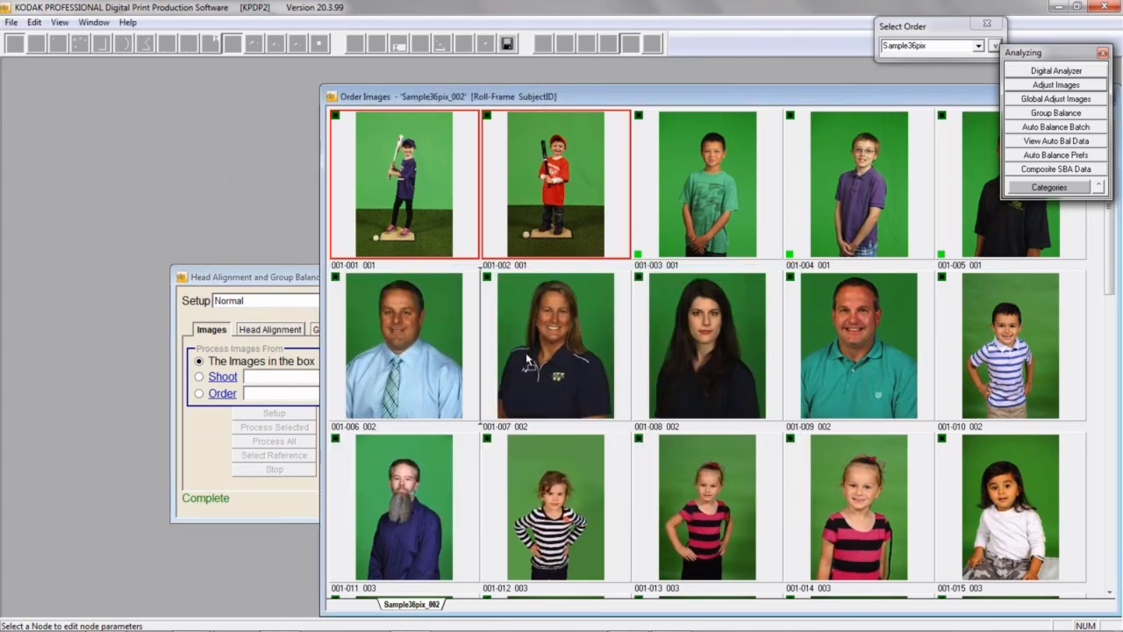
click(279, 277)
drag(325, 281, 194, 285)
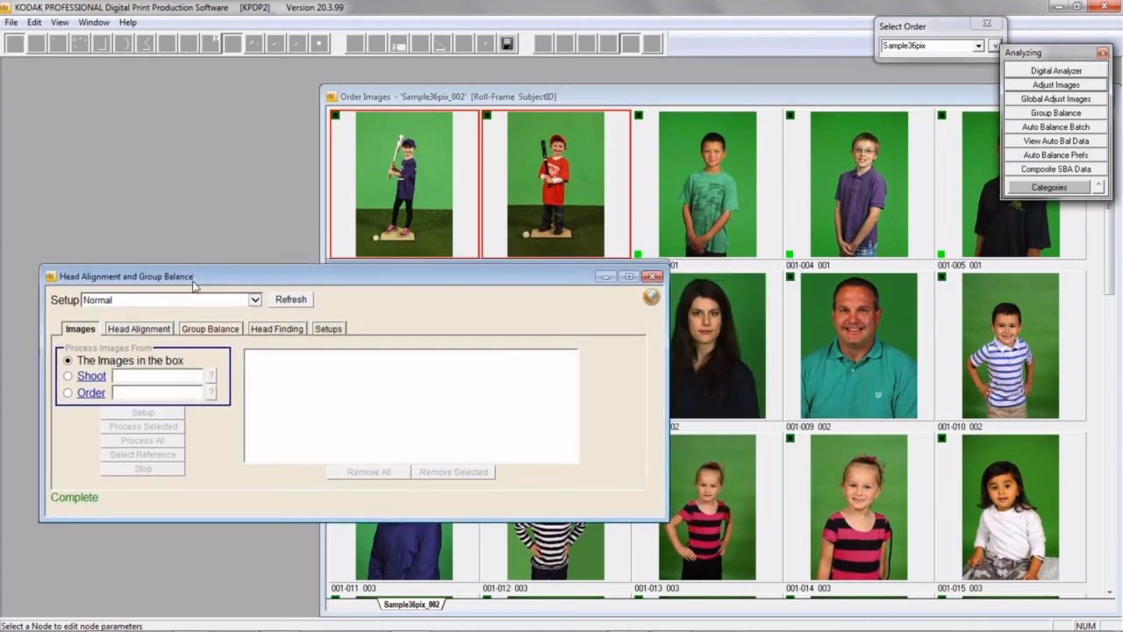
click(387, 175)
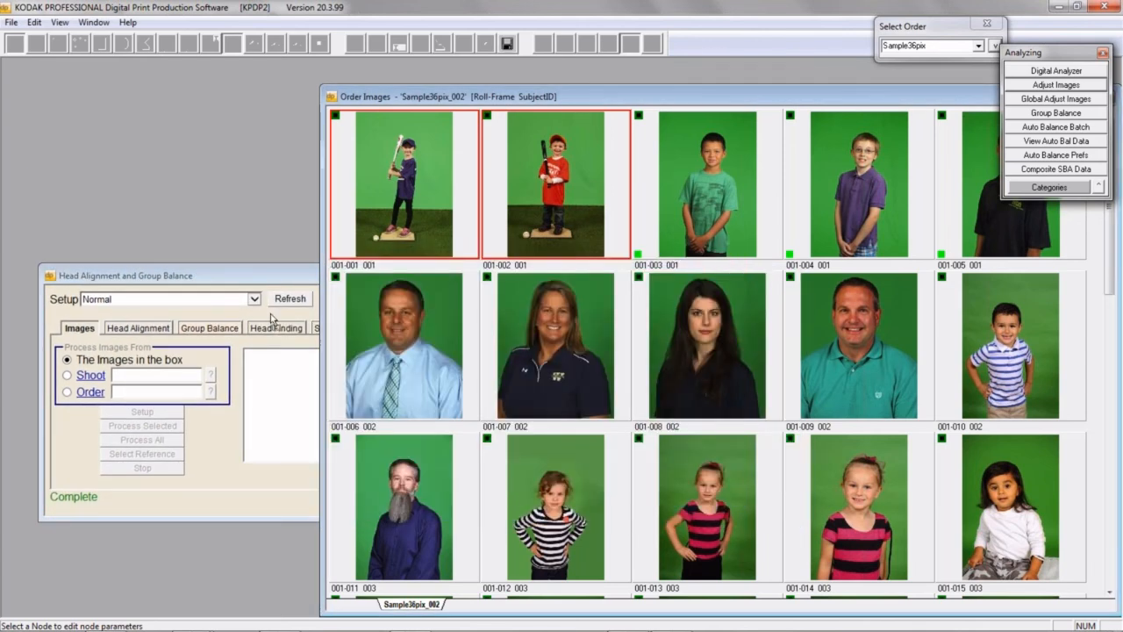
drag(264, 365, 267, 364)
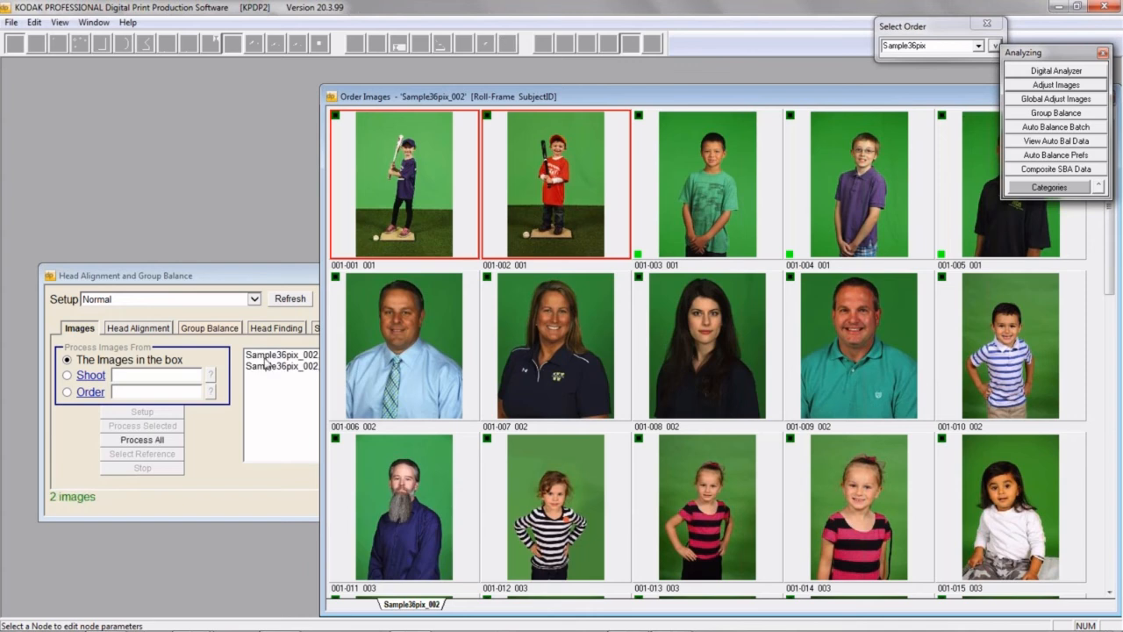
click(295, 396)
click(281, 356)
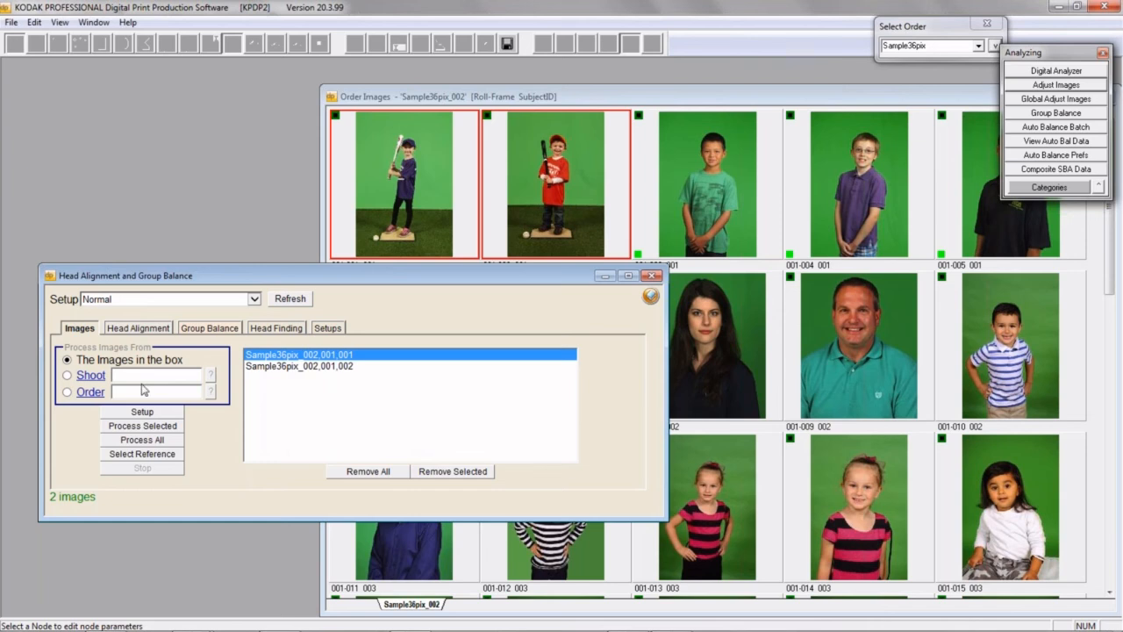
Step: Try switching the zooming, horizontal positioning and vertical positioning options off and on for the Seniors 8x10 crop alignment
click(138, 328)
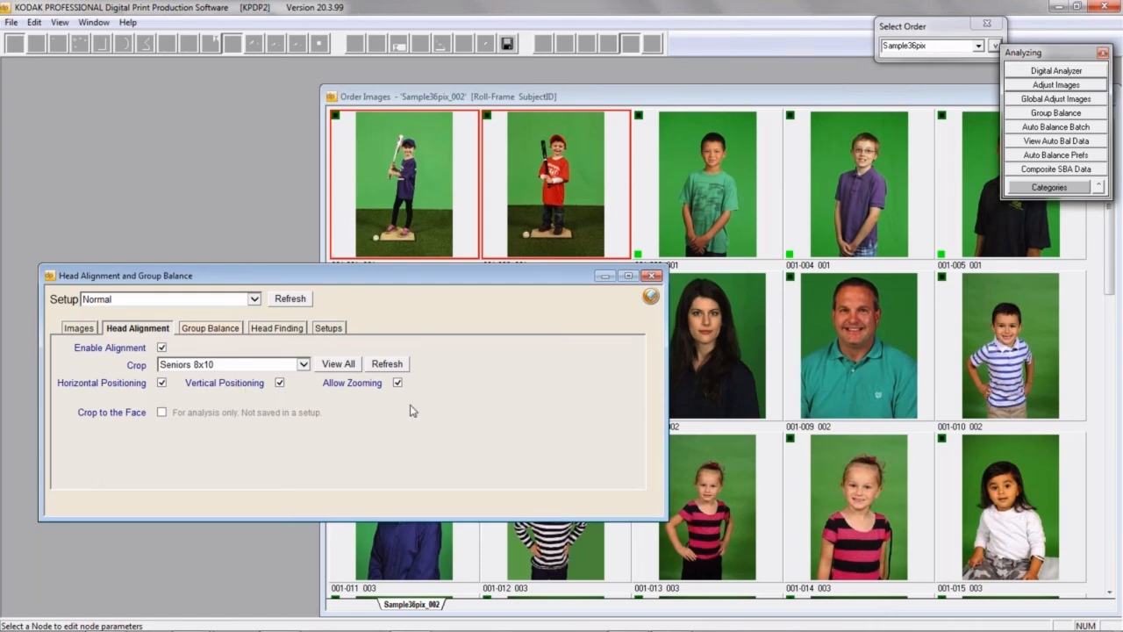
click(399, 383)
click(398, 383)
click(279, 383)
click(162, 383)
click(279, 382)
Step: Examine the minimum face size for head finding and compare it with the face sizes in the full-length and closer portraits
click(284, 331)
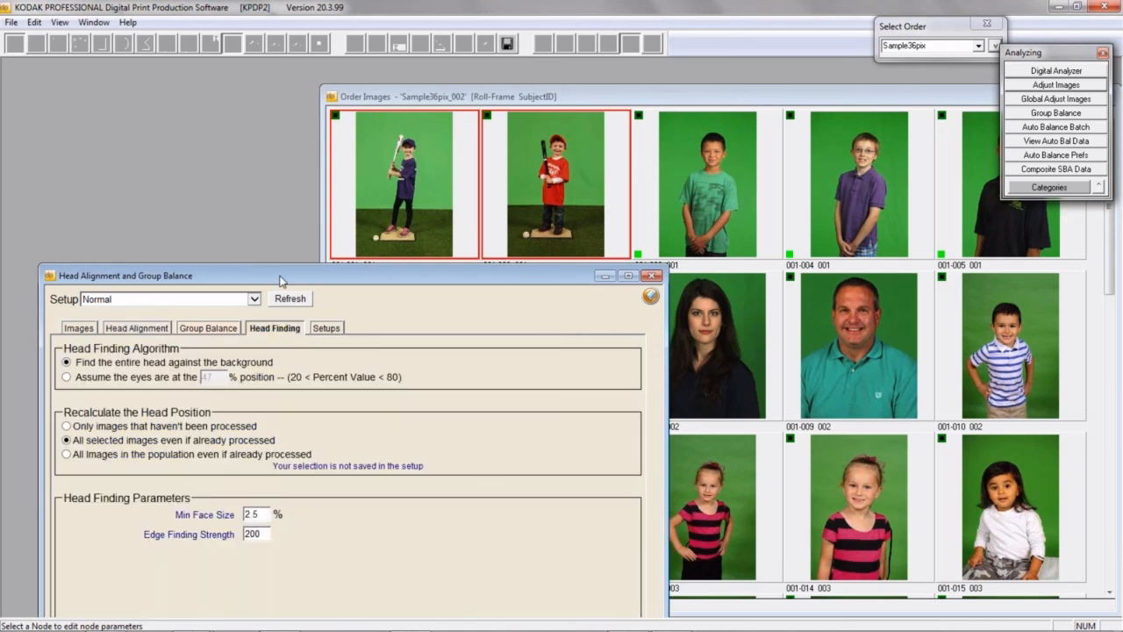
drag(283, 280, 275, 193)
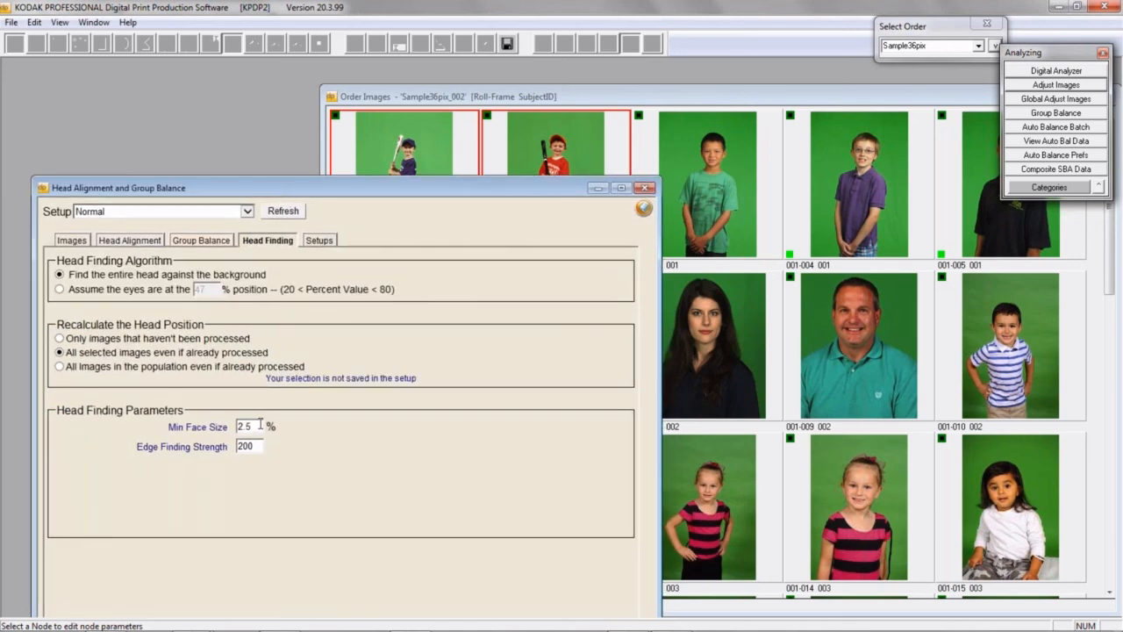
drag(257, 427, 237, 428)
click(252, 427)
drag(393, 187, 438, 278)
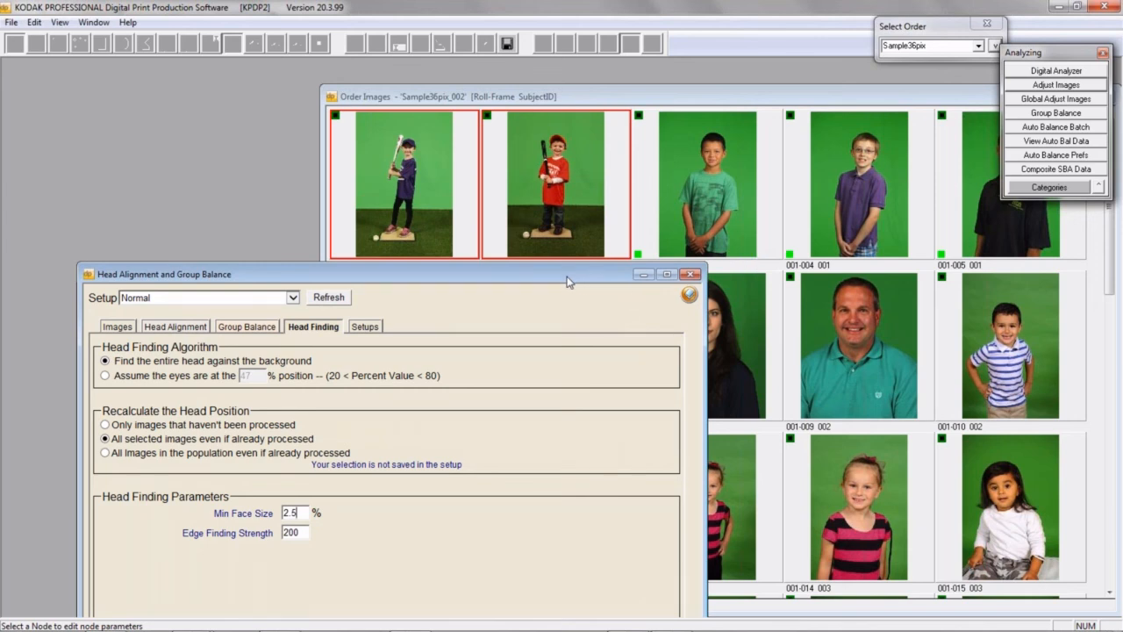
drag(568, 283, 508, 359)
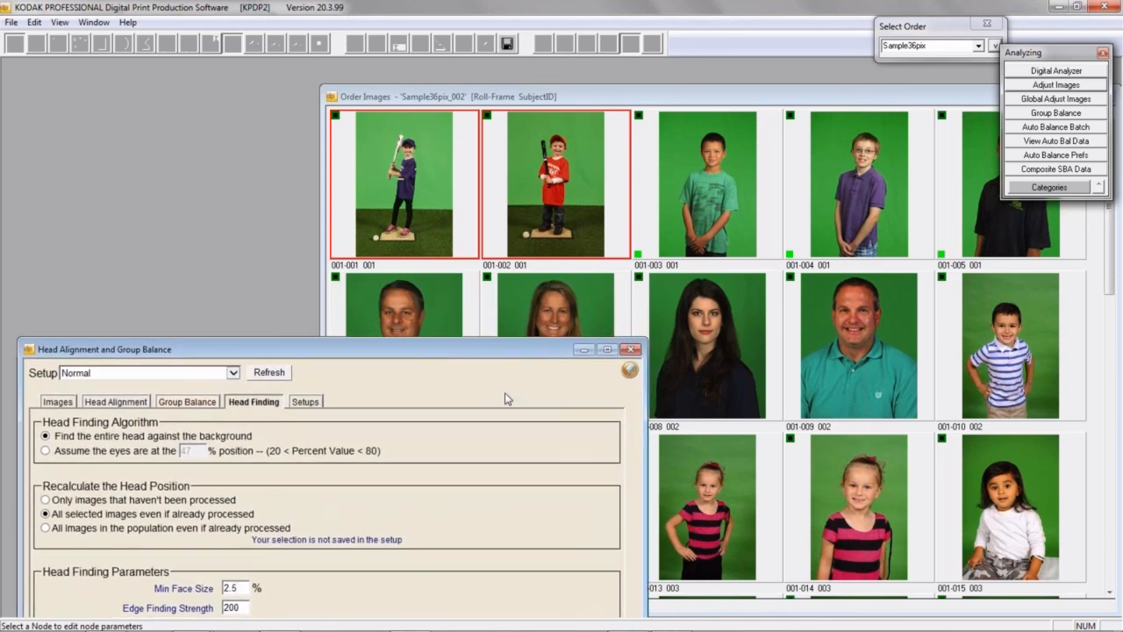
click(722, 351)
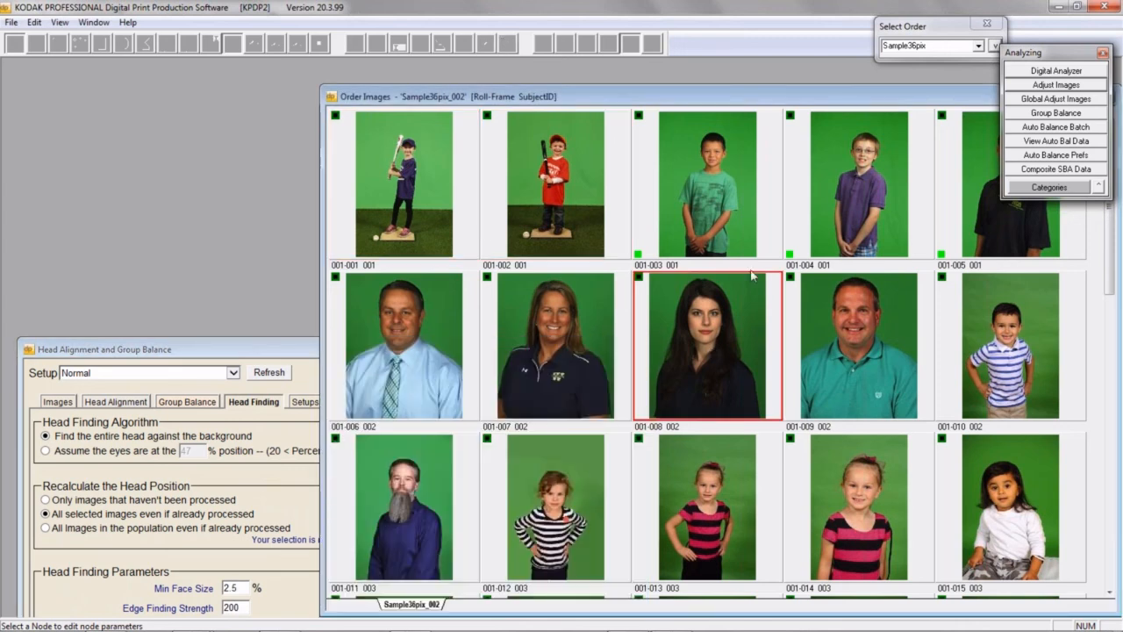
click(712, 172)
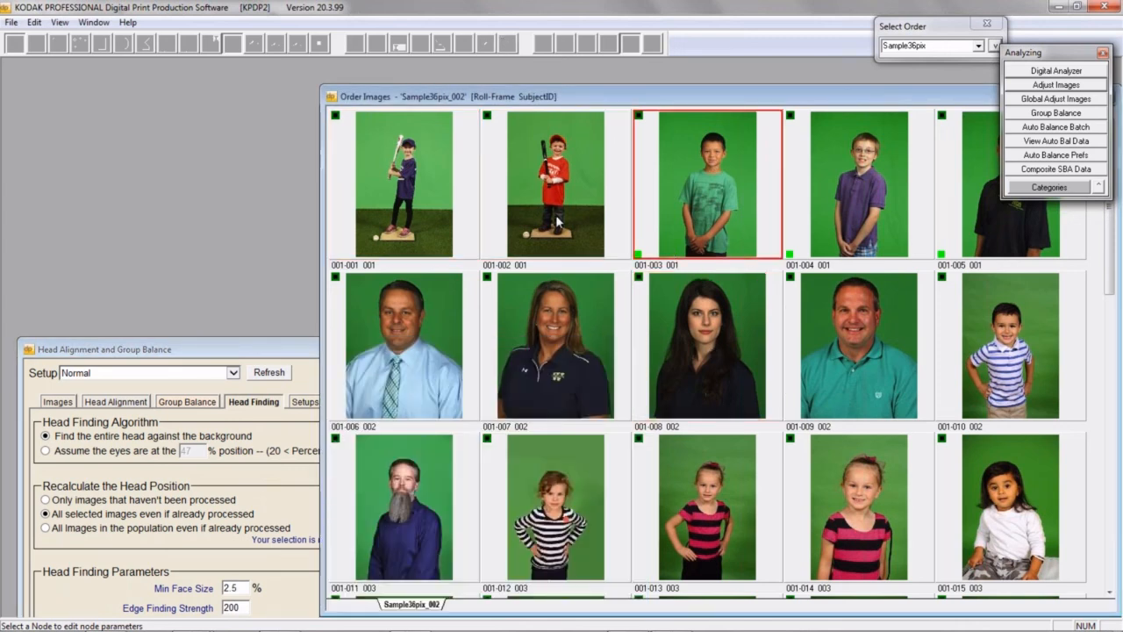
click(544, 167)
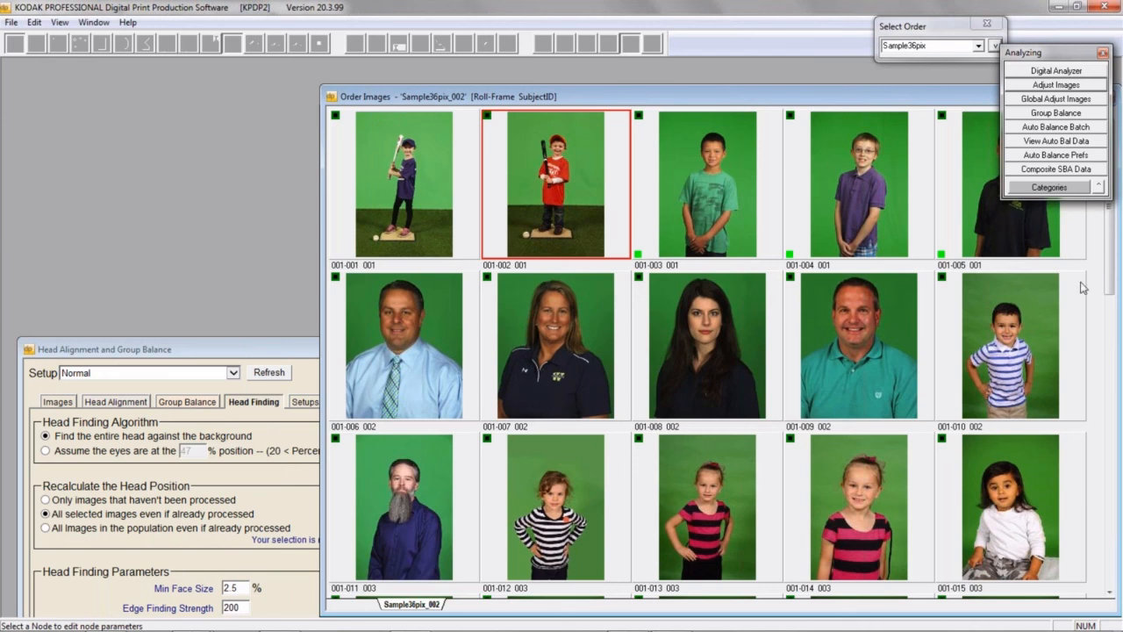
click(1038, 470)
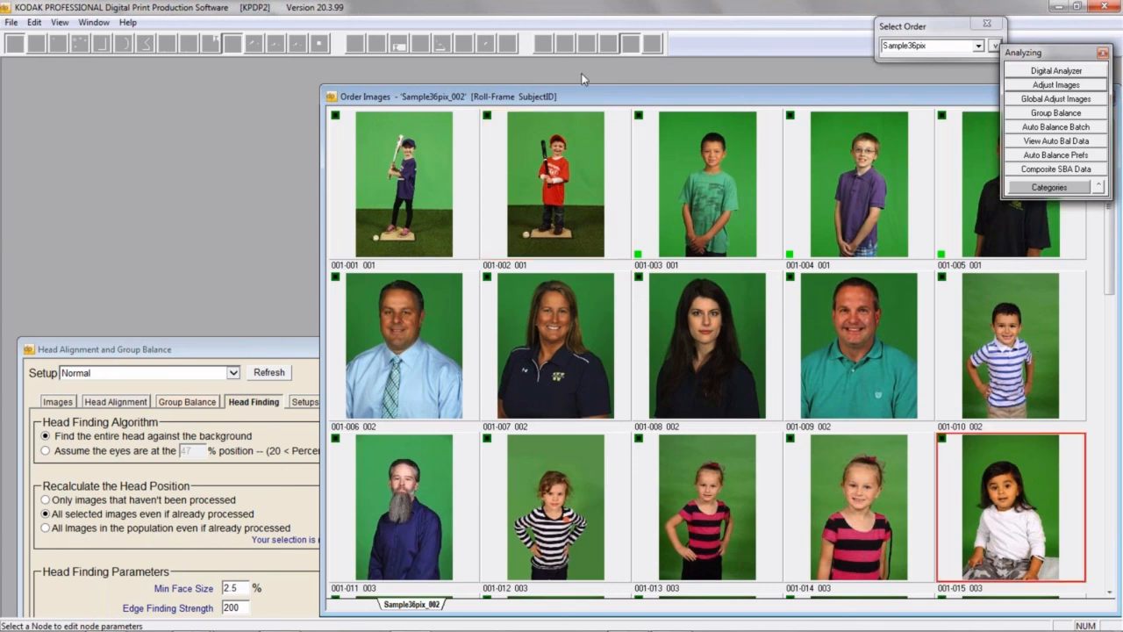
mouse_move(480, 315)
click(292, 351)
drag(293, 351, 310, 205)
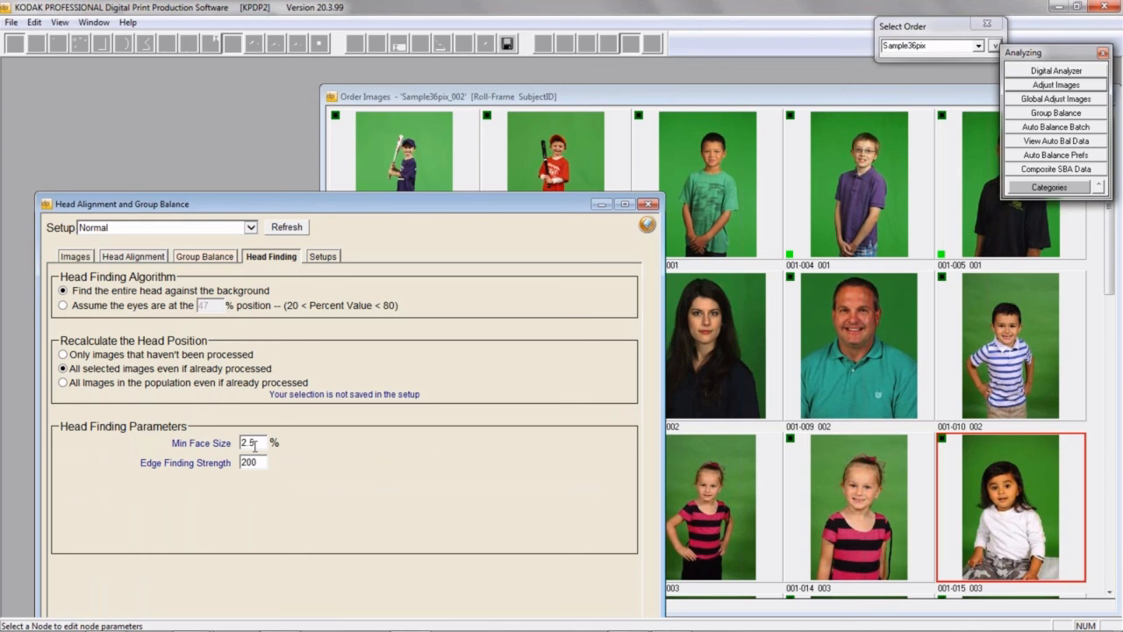
Step: Check the edge finding strength against image 001-002, and look over the group balance and head alignment settings
click(532, 132)
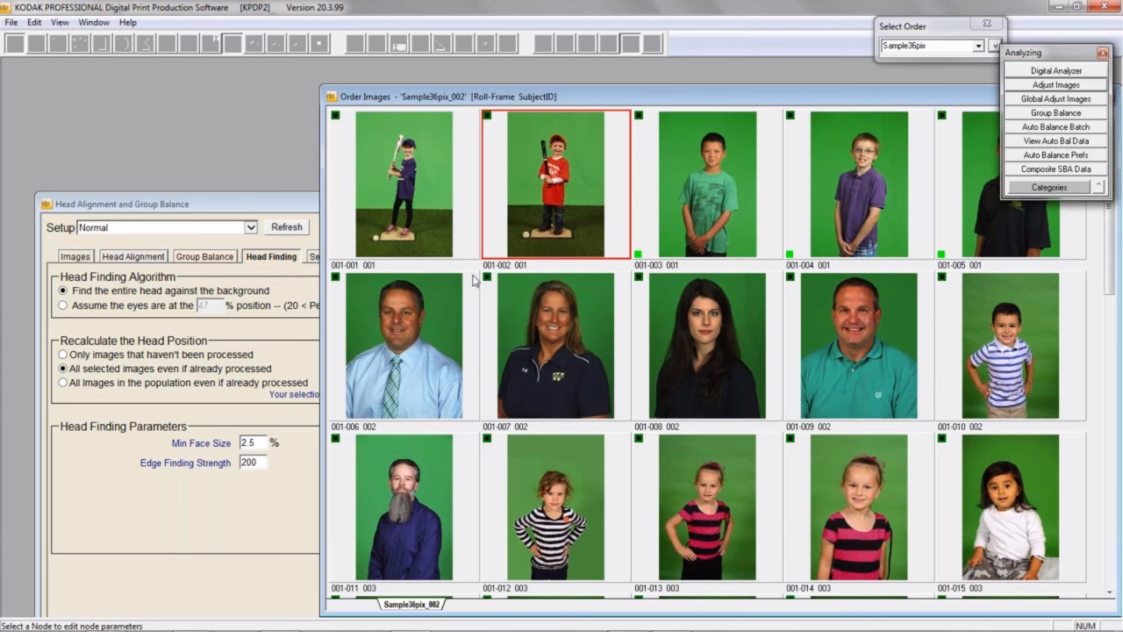
click(260, 461)
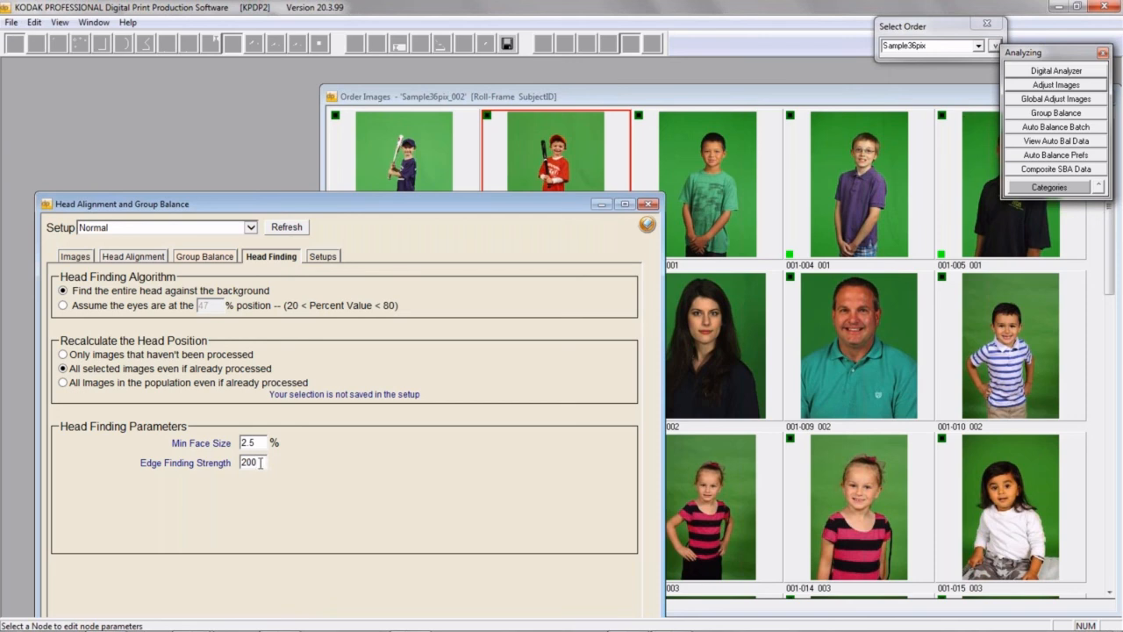
double_click(260, 462)
click(322, 262)
click(268, 261)
click(198, 258)
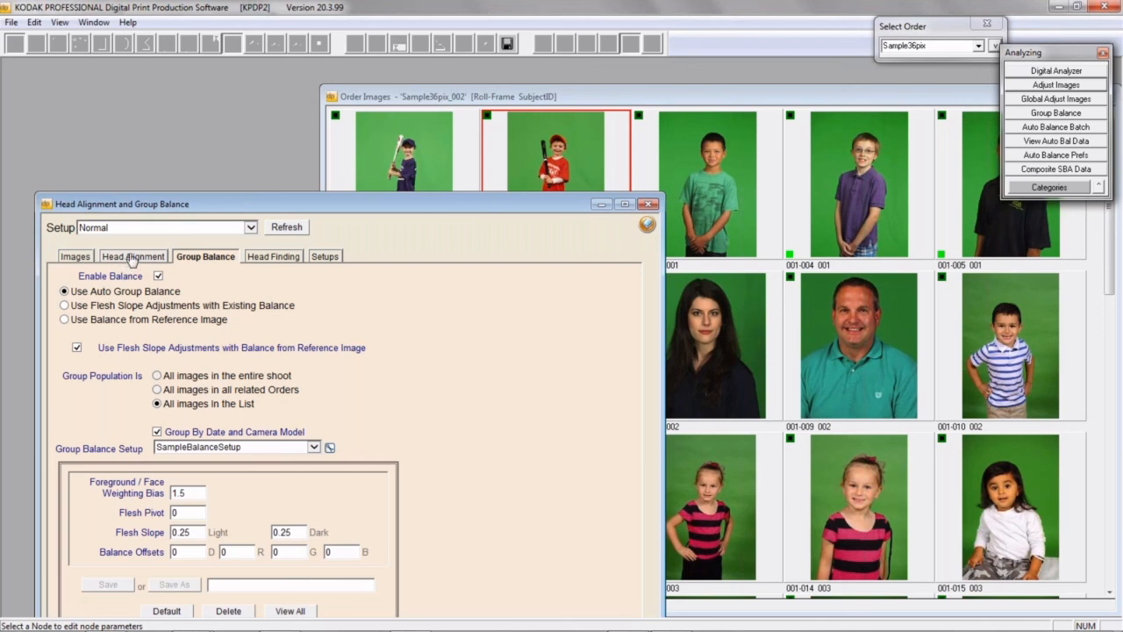
click(132, 256)
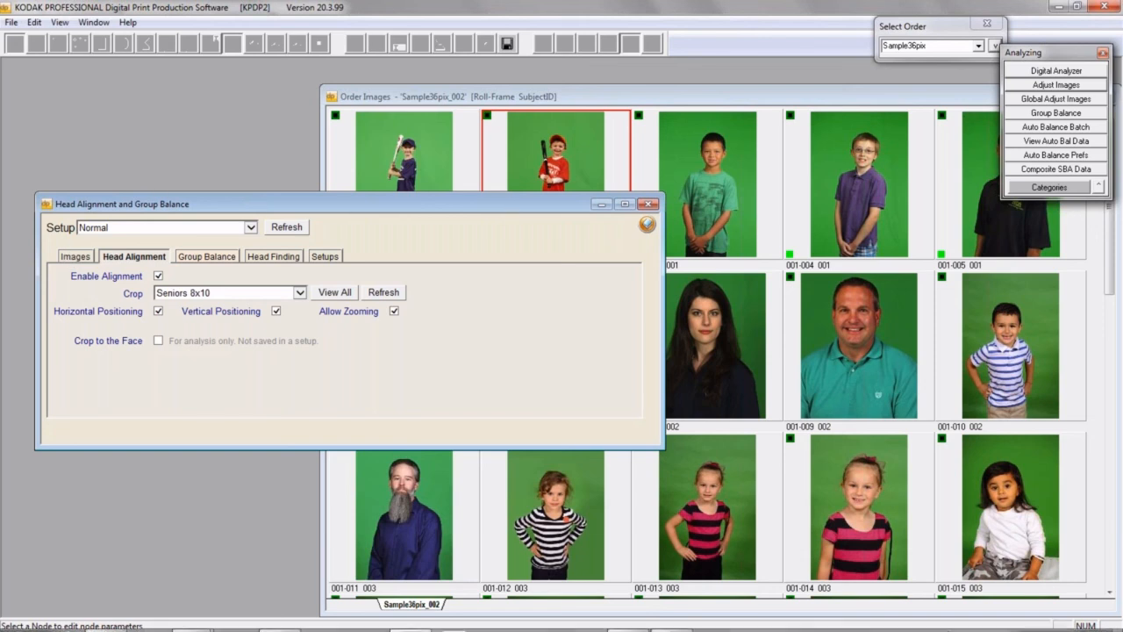
Step: Set head position recalculation to all images in the population even if already processed
mouse_move(951, 630)
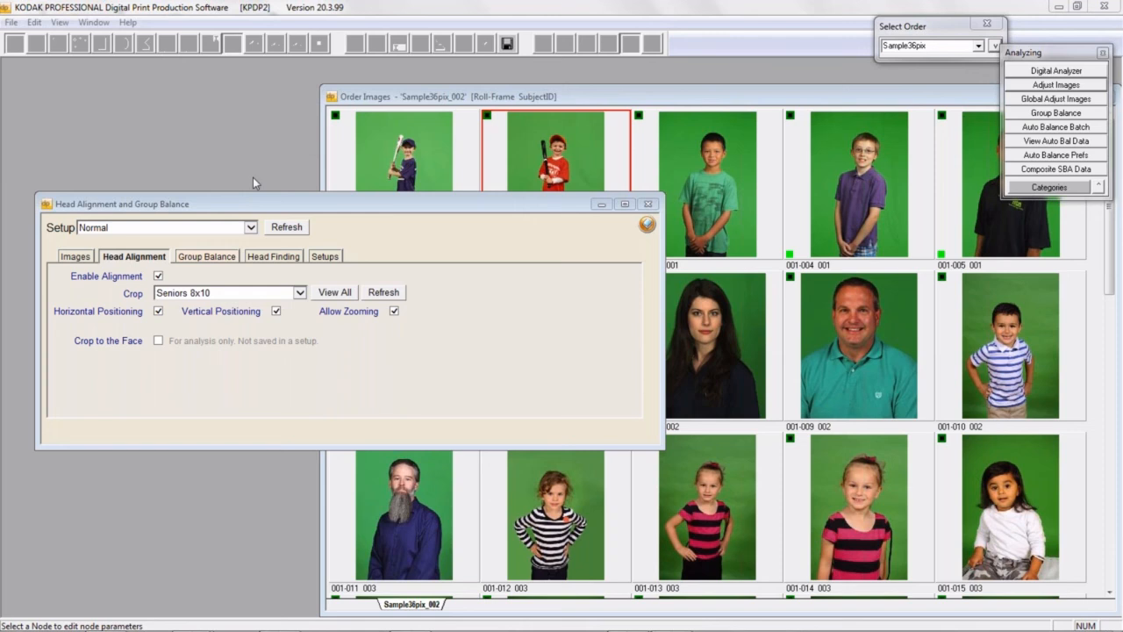
click(274, 256)
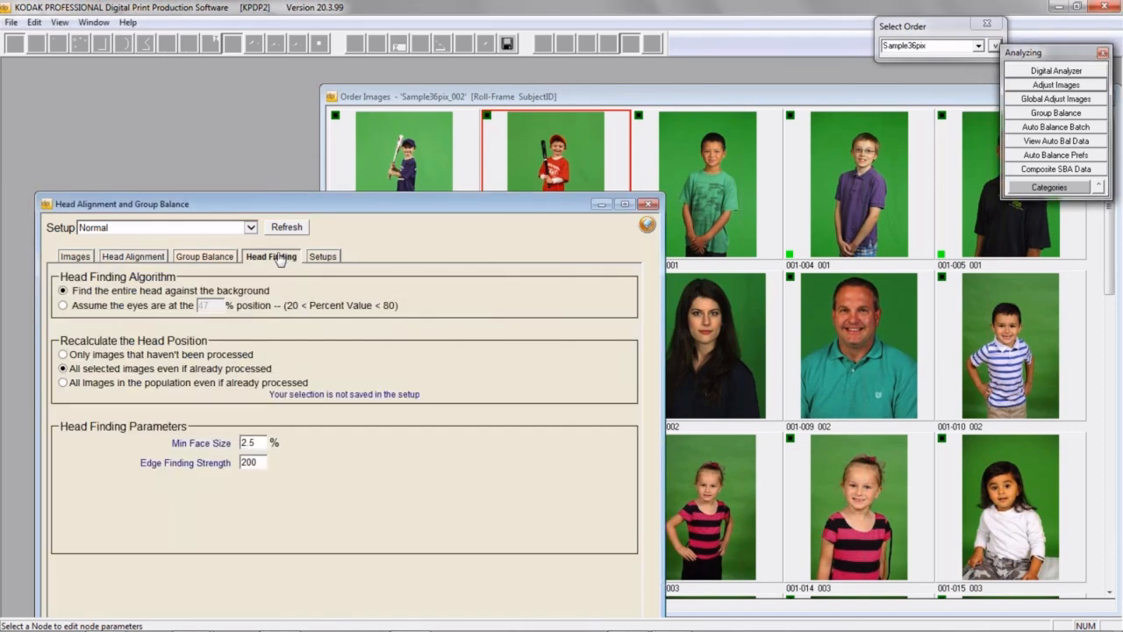
click(63, 383)
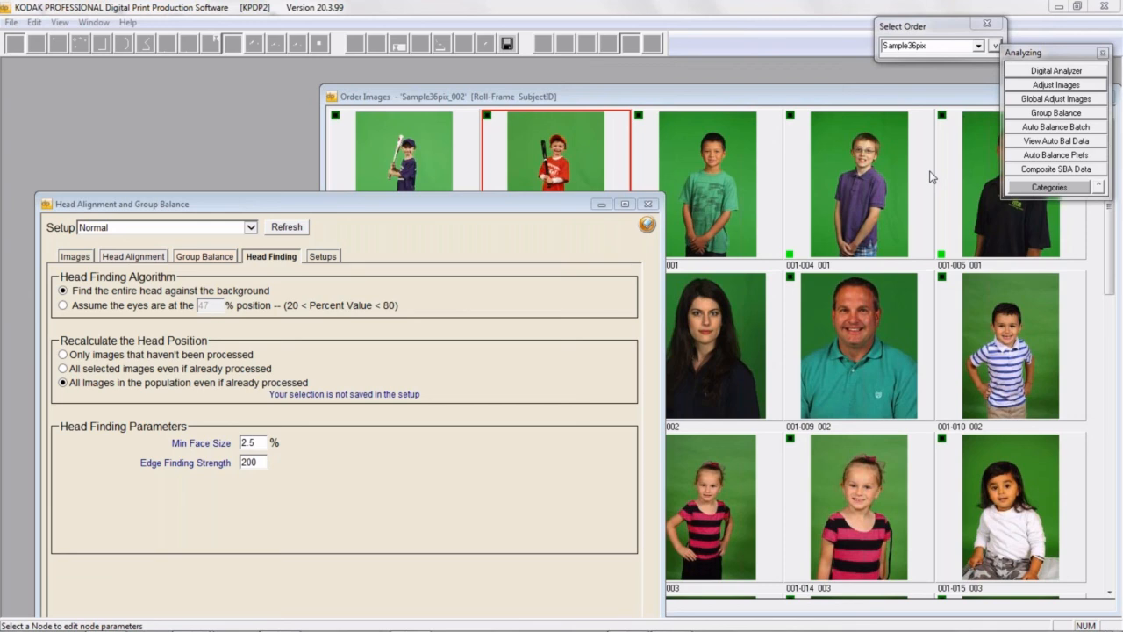
drag(465, 210, 523, 86)
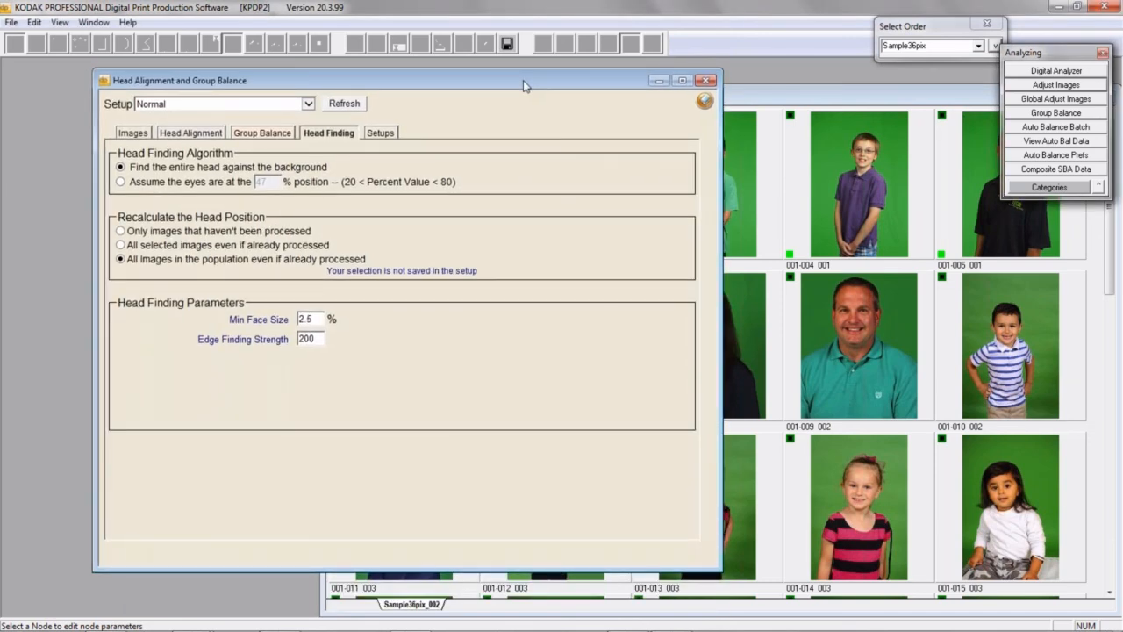
Step: Save the reviewed alignment, head finding and group balance settings as a new setup named "Customer based setup", and return to the image list
click(391, 133)
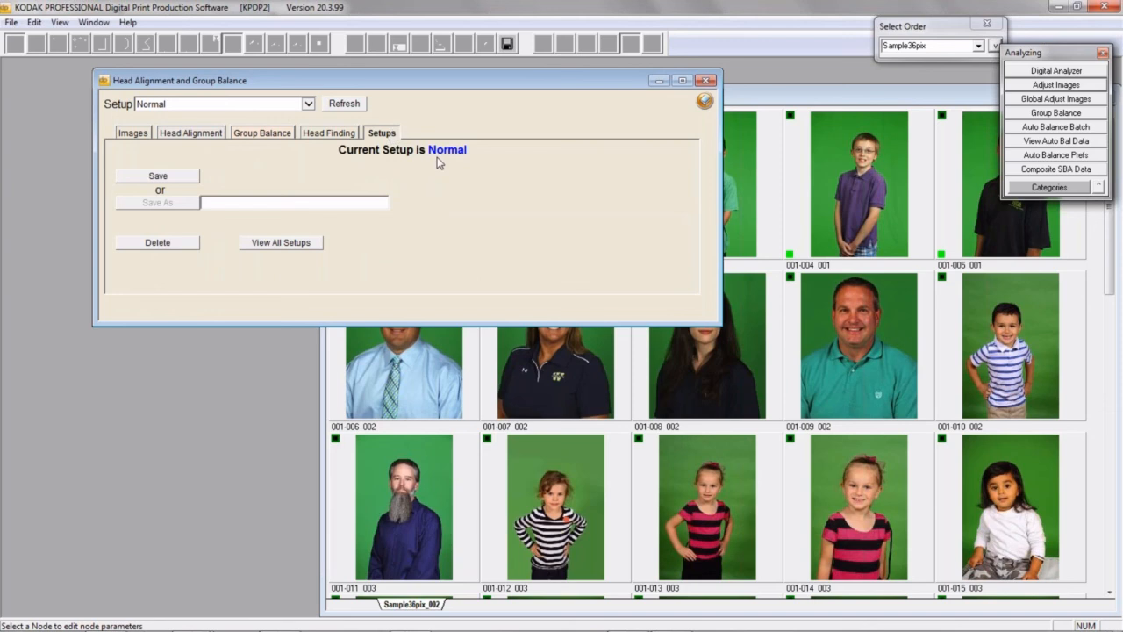
click(327, 139)
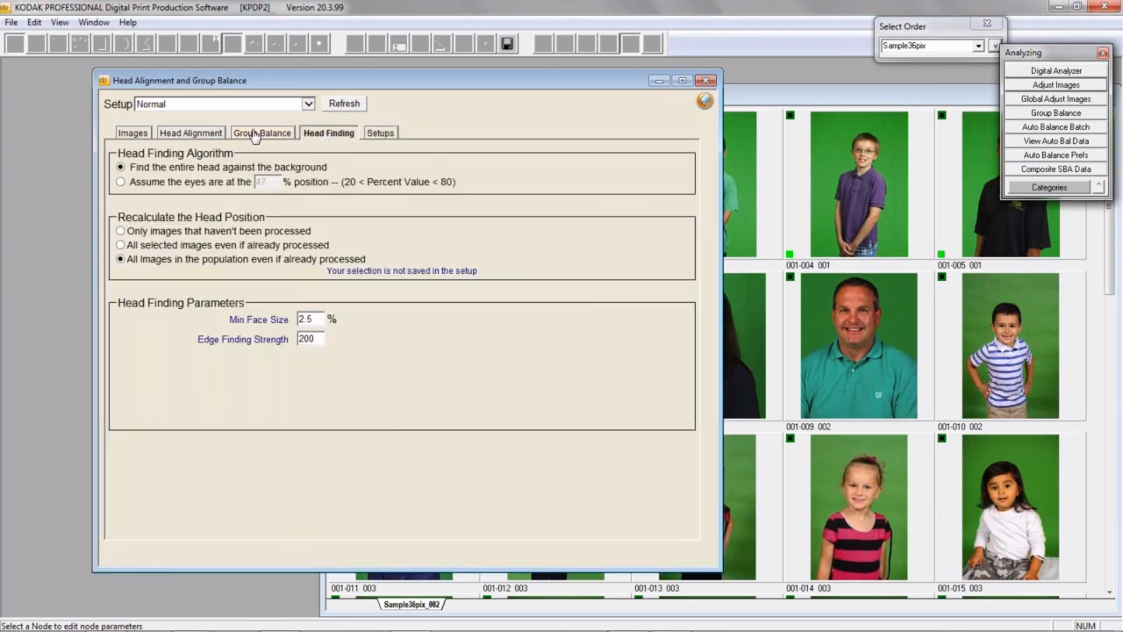
click(254, 135)
click(191, 134)
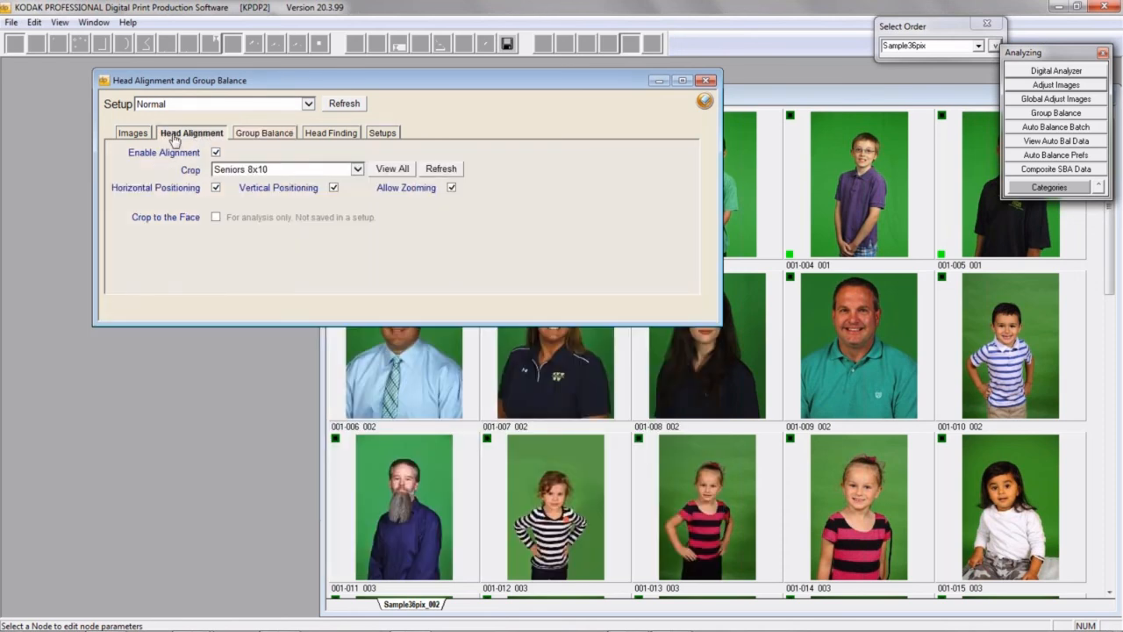
click(269, 138)
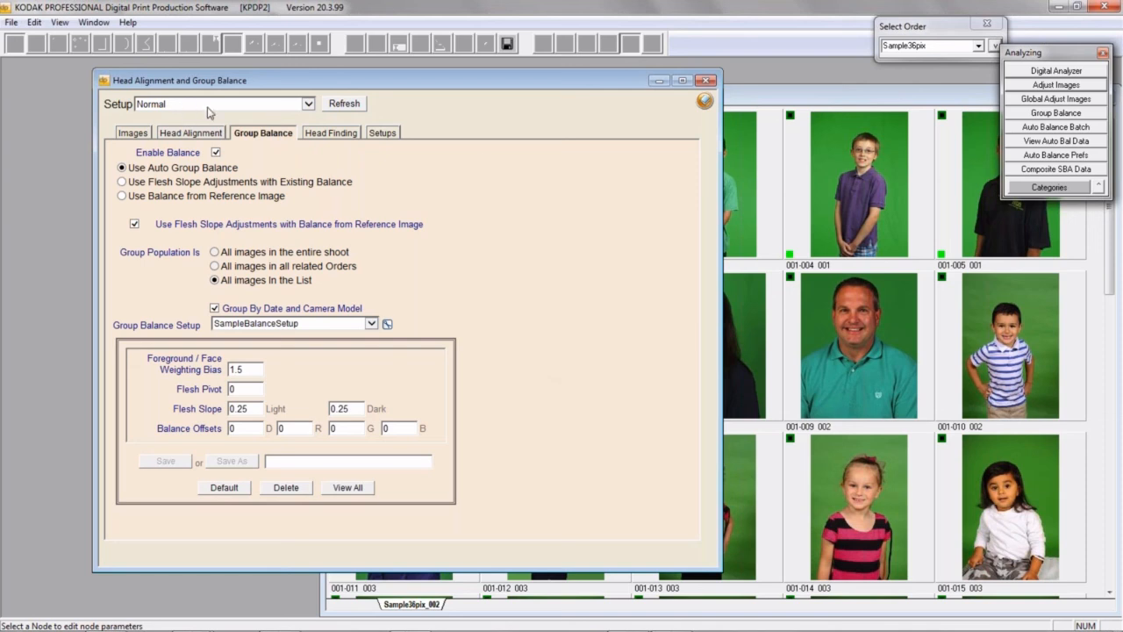
click(386, 137)
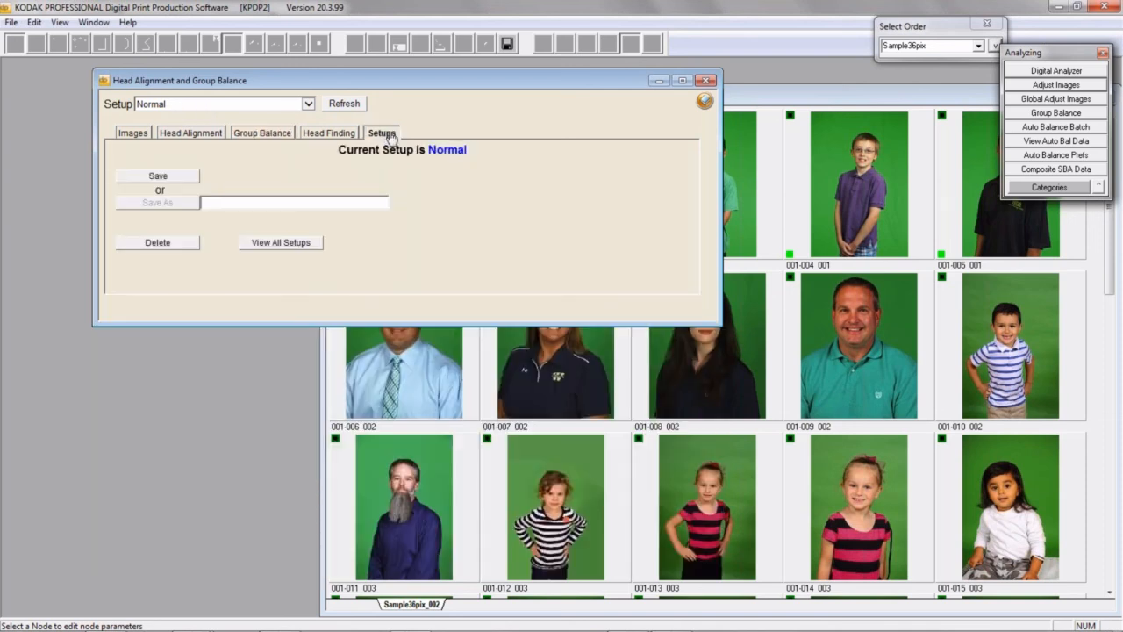
click(234, 201)
text(Customer based setup)
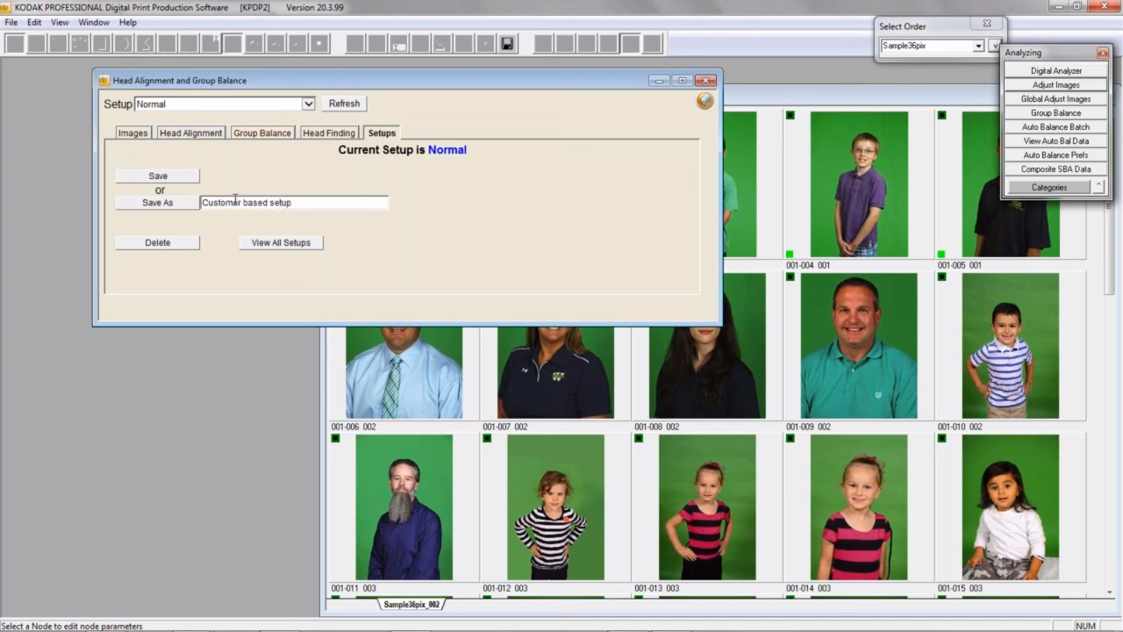
click(161, 203)
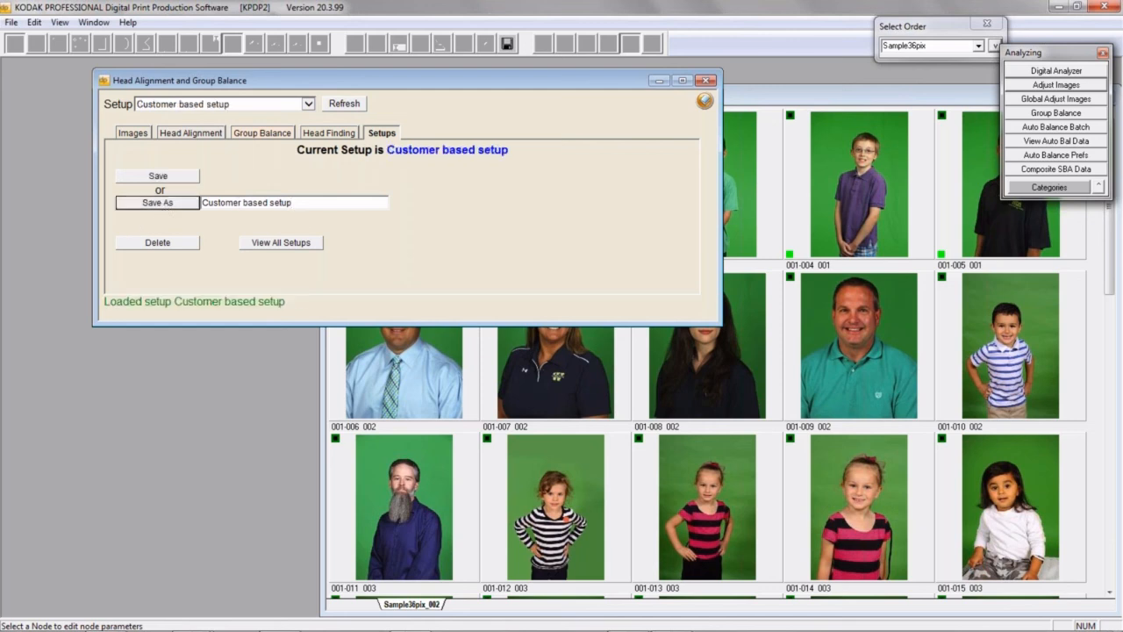
click(133, 133)
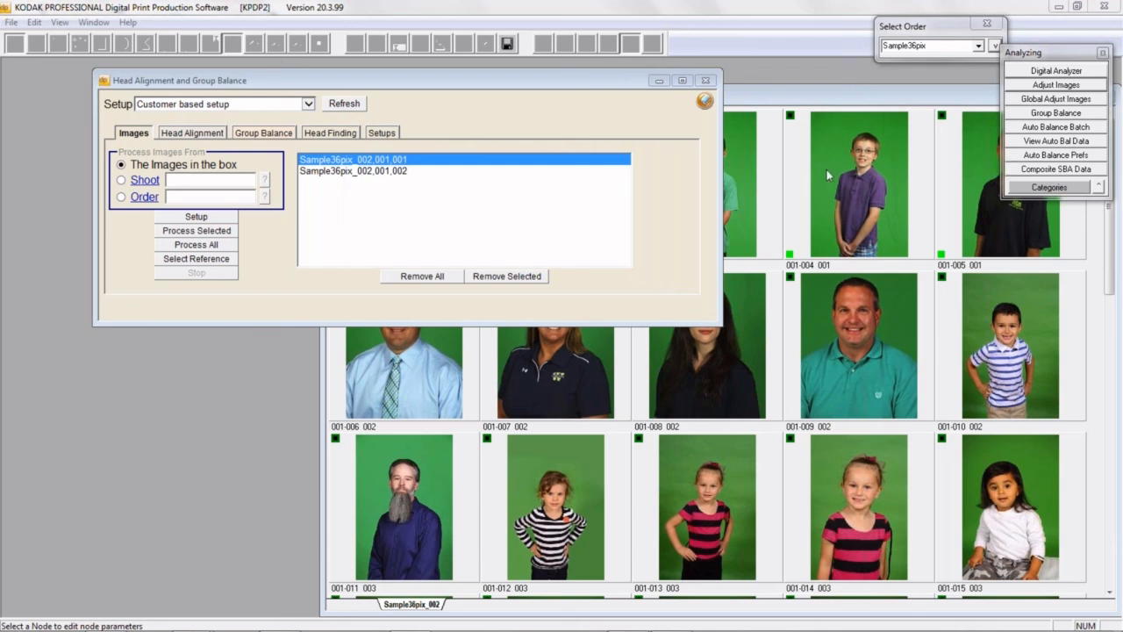
mouse_move(924, 627)
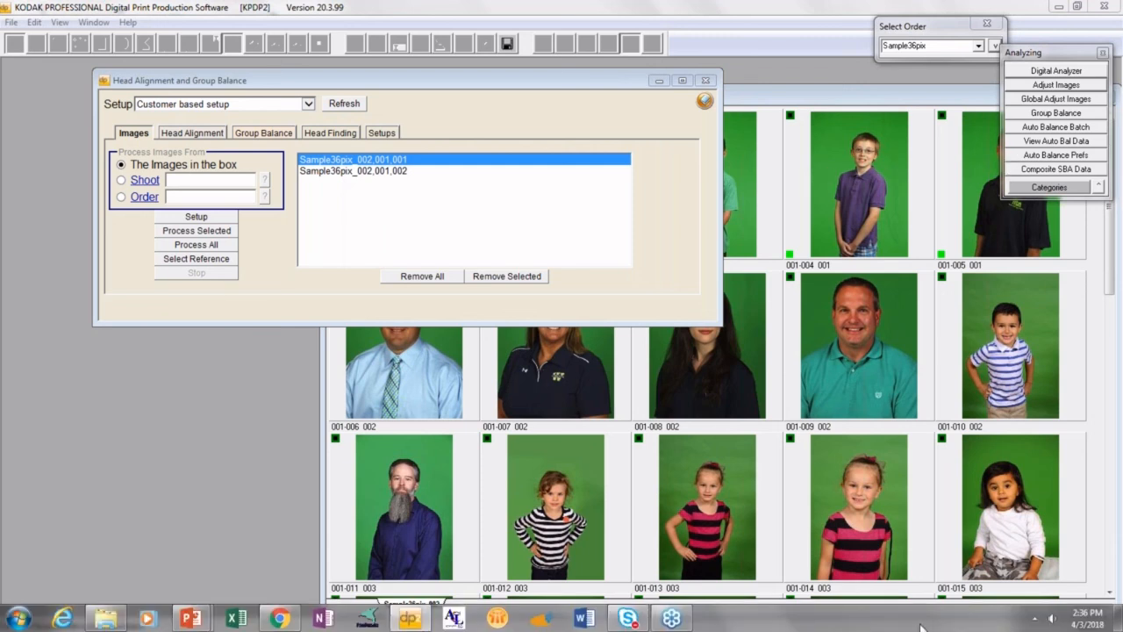